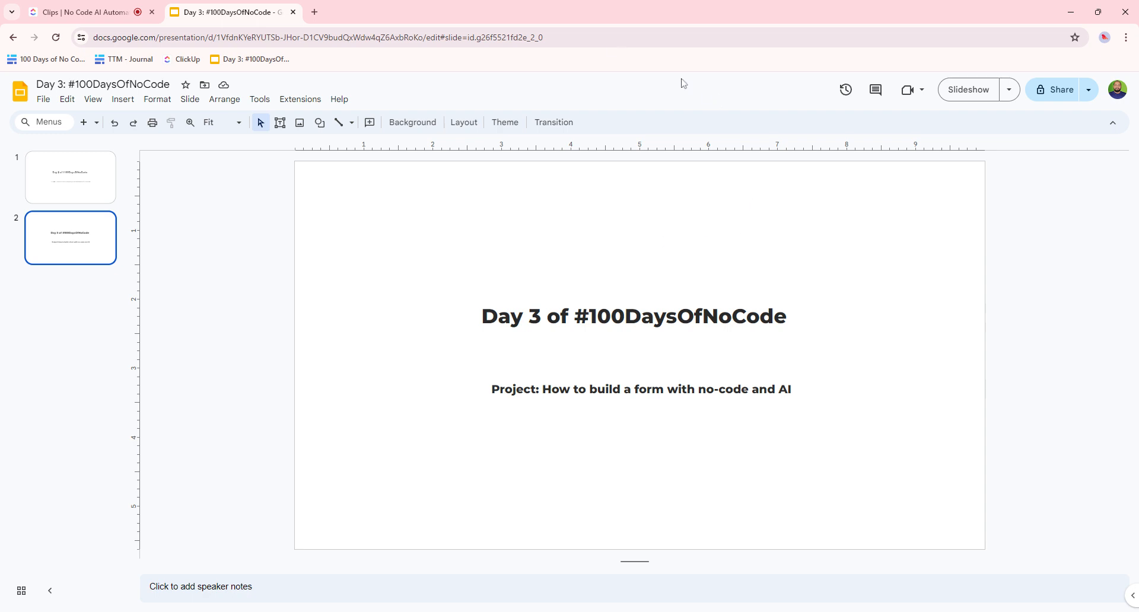
- Load involve.me in a fresh Chrome tab via the address bar
{"action": "left_click", "coordinate": [314, 12]}
{"action": "type", "text": "i"}
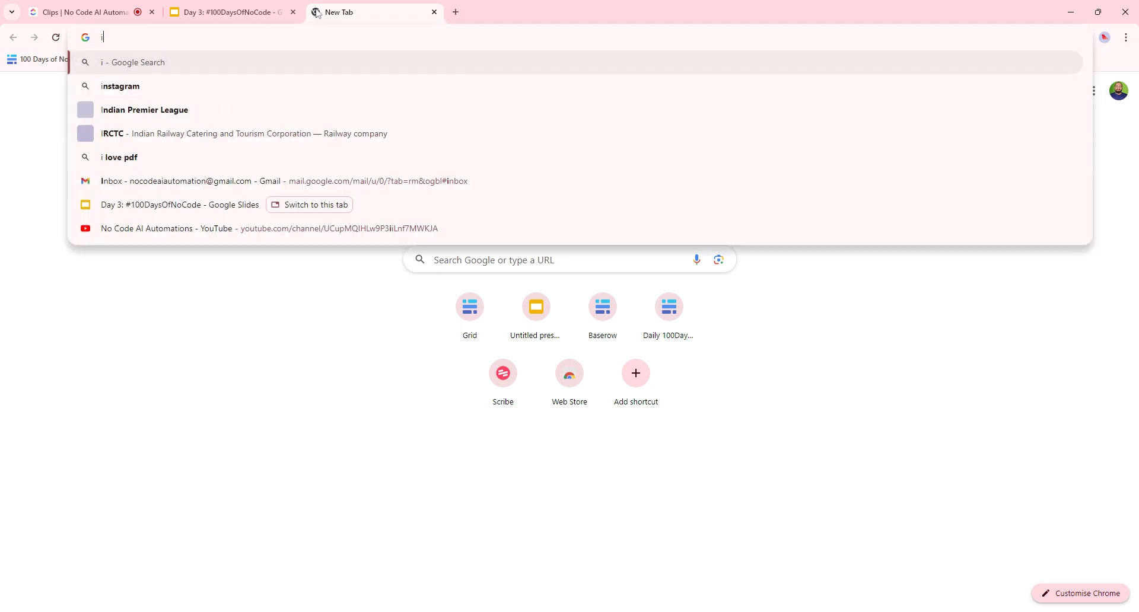
{"action": "type", "text": "nvolve"}
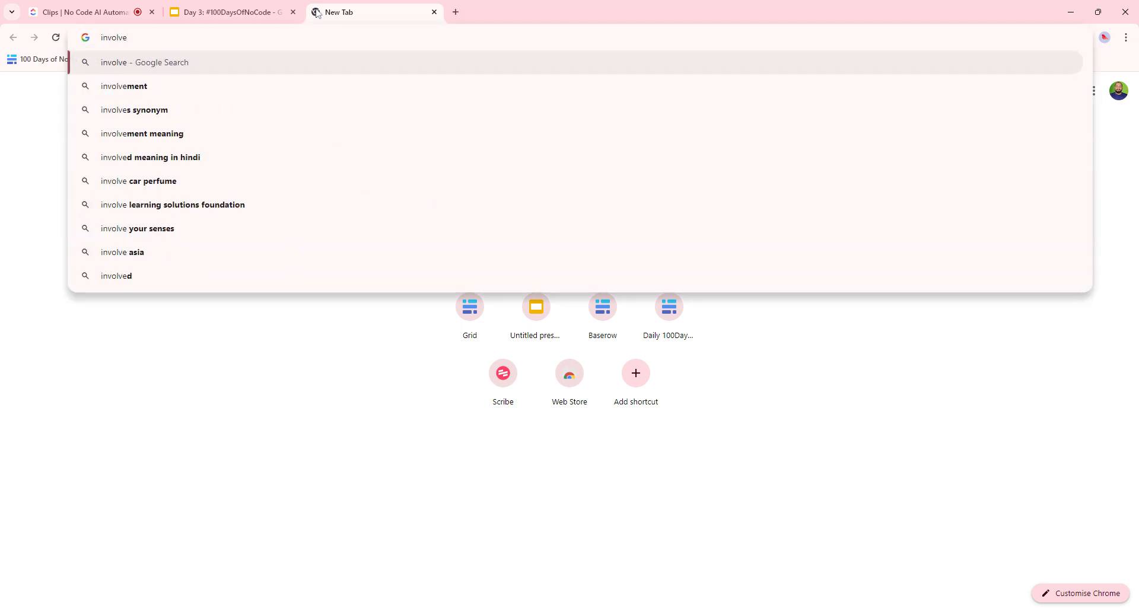
{"action": "type", "text": ".me"}
{"action": "key", "text": "Return"}
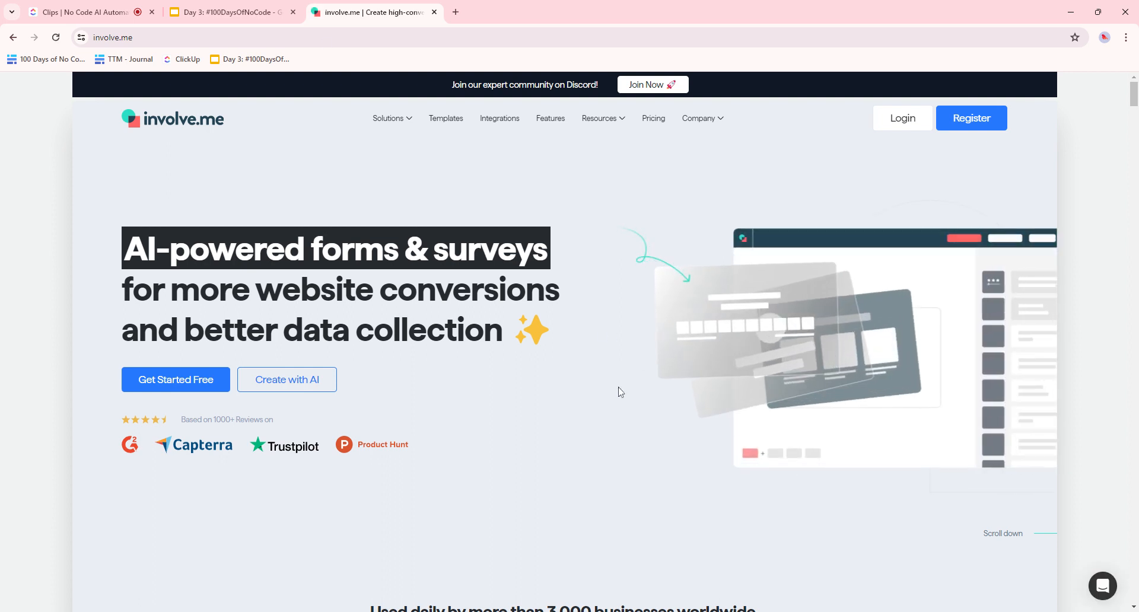
- Sign up free with a Google account and confirm the new organization
{"action": "left_click", "coordinate": [165, 389]}
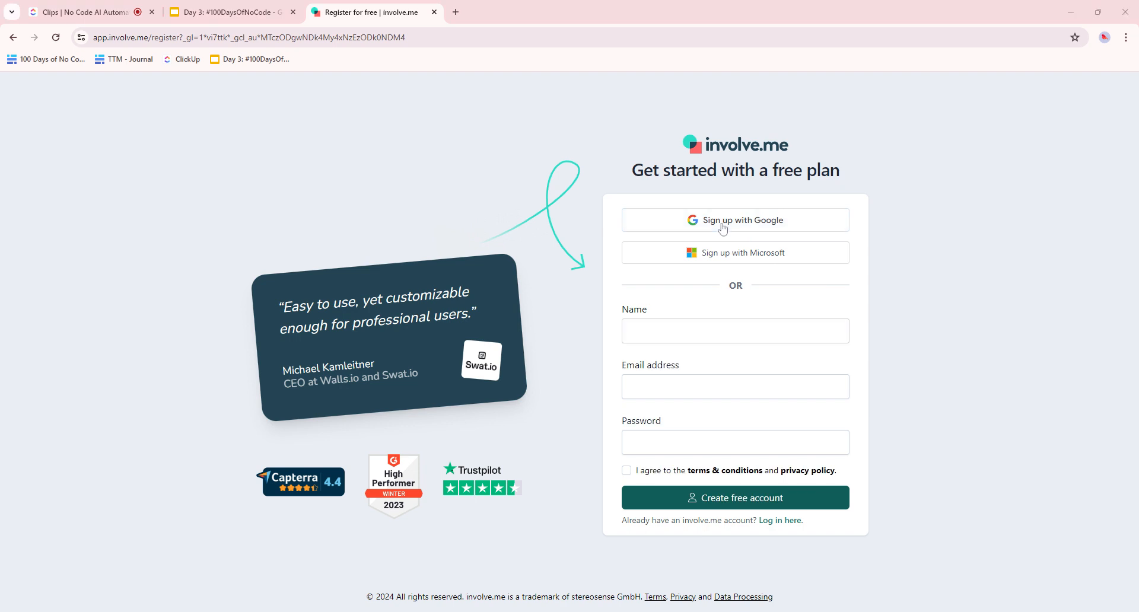
{"action": "left_click", "coordinate": [723, 229]}
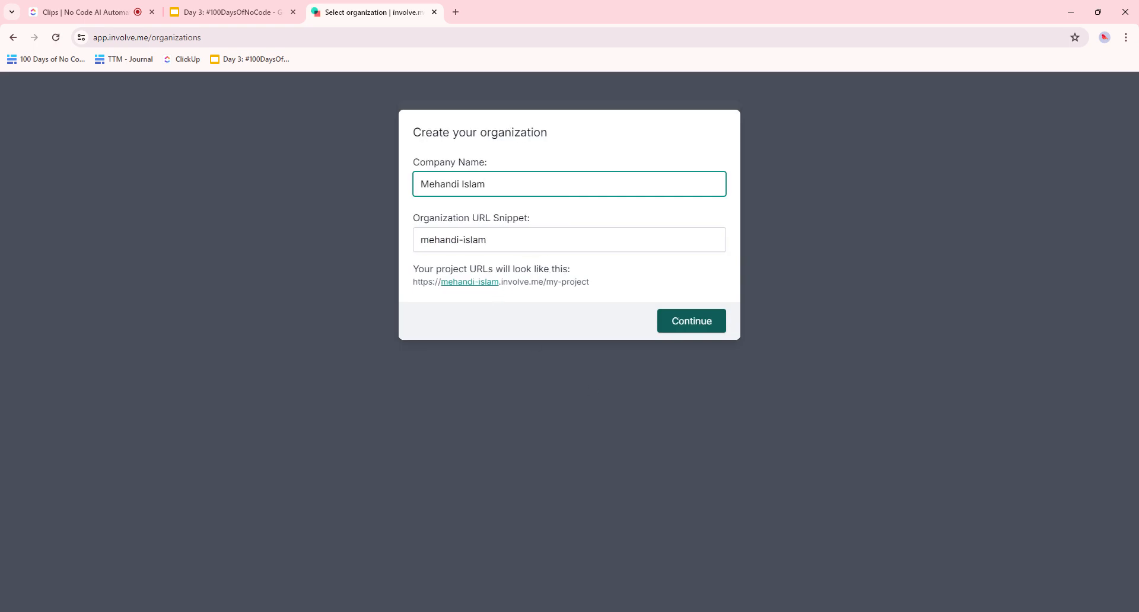
{"action": "left_click", "coordinate": [679, 326]}
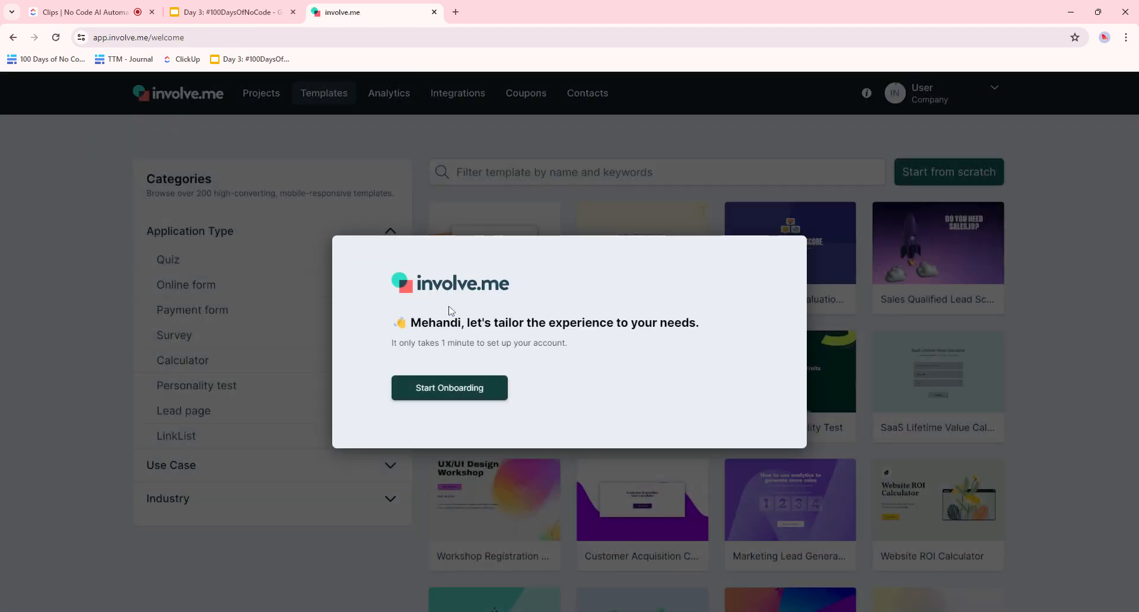
- Answer onboarding with Marketing Agencies, just me, Generate & Qualify Leads, then start from scratch
{"action": "left_click", "coordinate": [497, 393]}
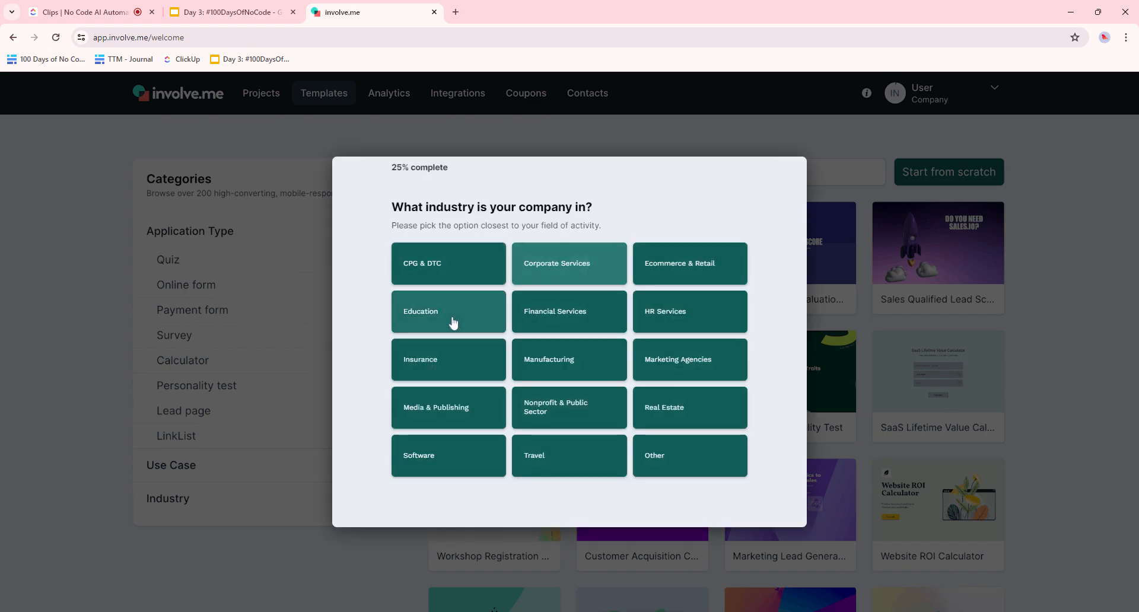
{"action": "left_click", "coordinate": [701, 369]}
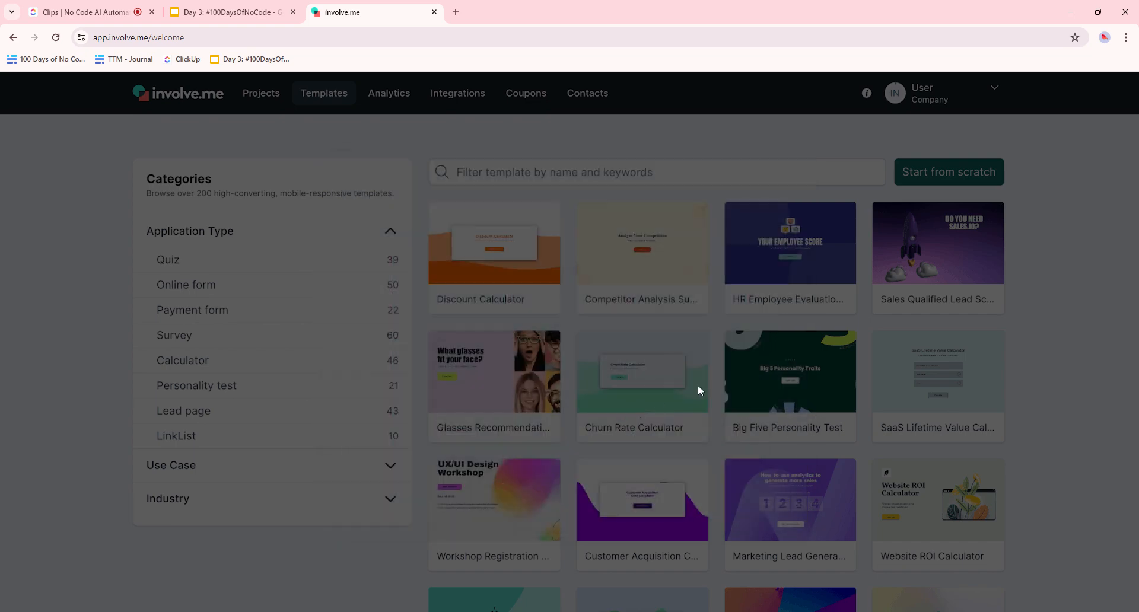
{"action": "left_click", "coordinate": [458, 378]}
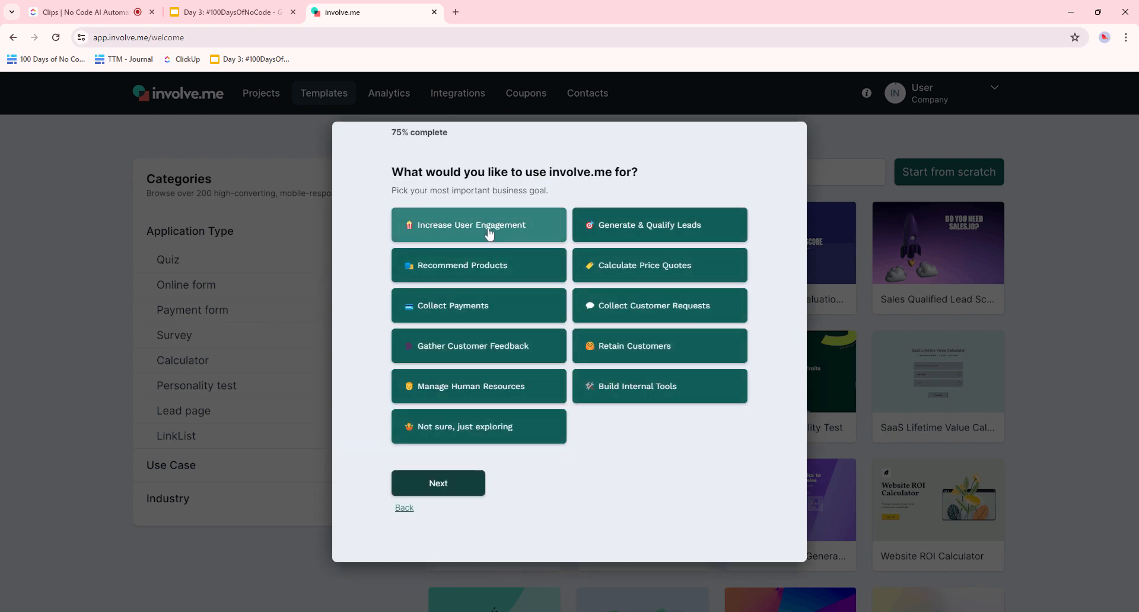
{"action": "left_click", "coordinate": [692, 228]}
{"action": "left_click", "coordinate": [427, 484]}
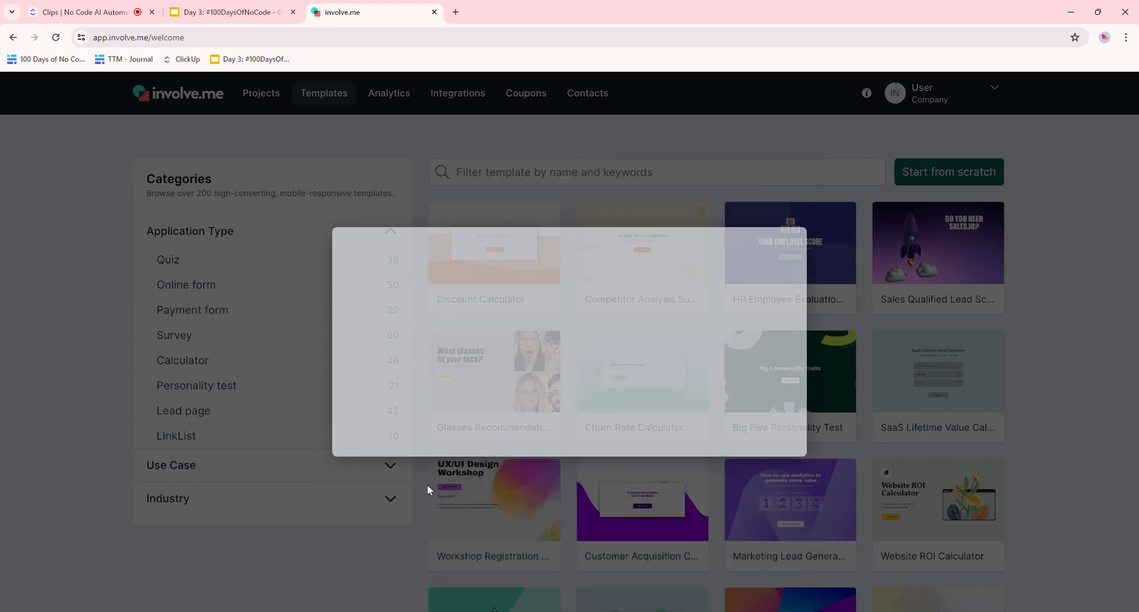
{"action": "left_click", "coordinate": [538, 369]}
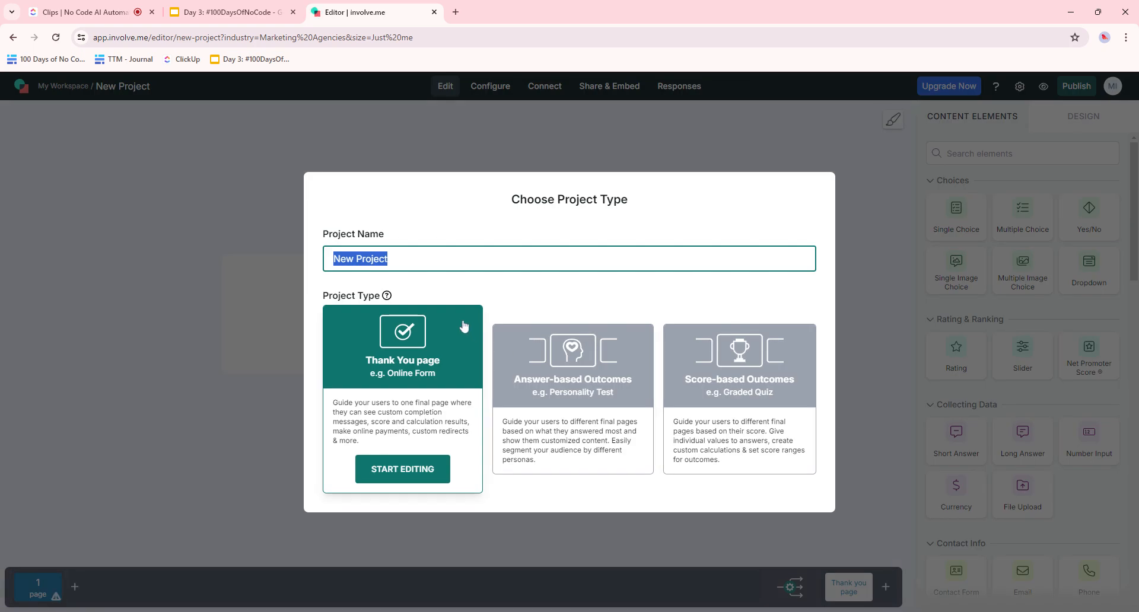
- Leave the blank project, go to app.involve.me, and show the New project options
{"action": "left_click", "coordinate": [858, 187]}
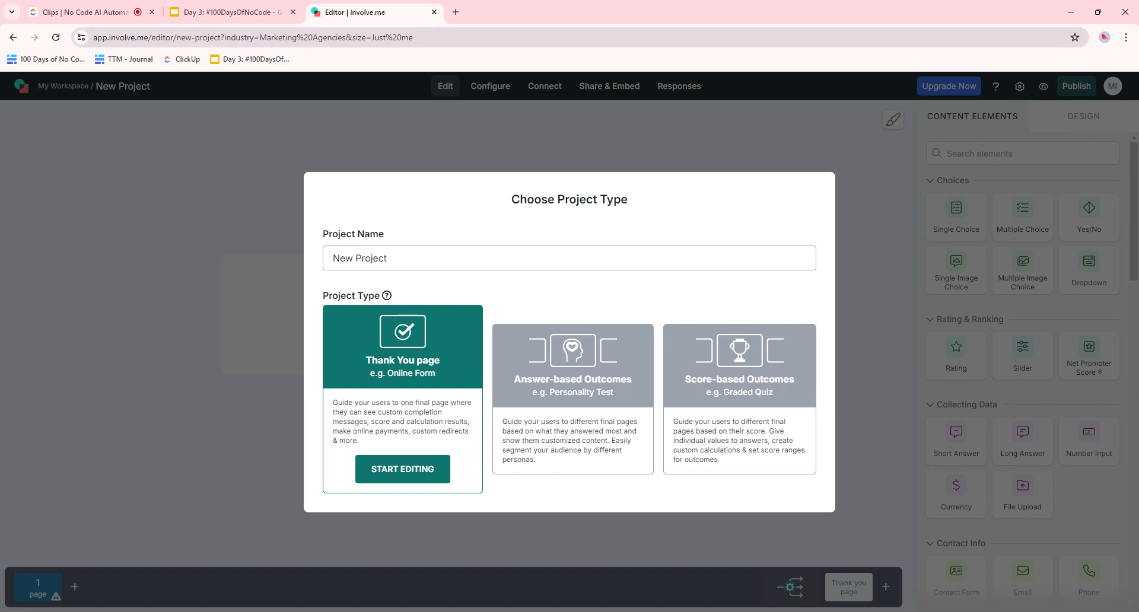
{"action": "key", "text": "ctrl+l"}
{"action": "type", "text": "app.involve.me/"}
{"action": "key", "text": "Return"}
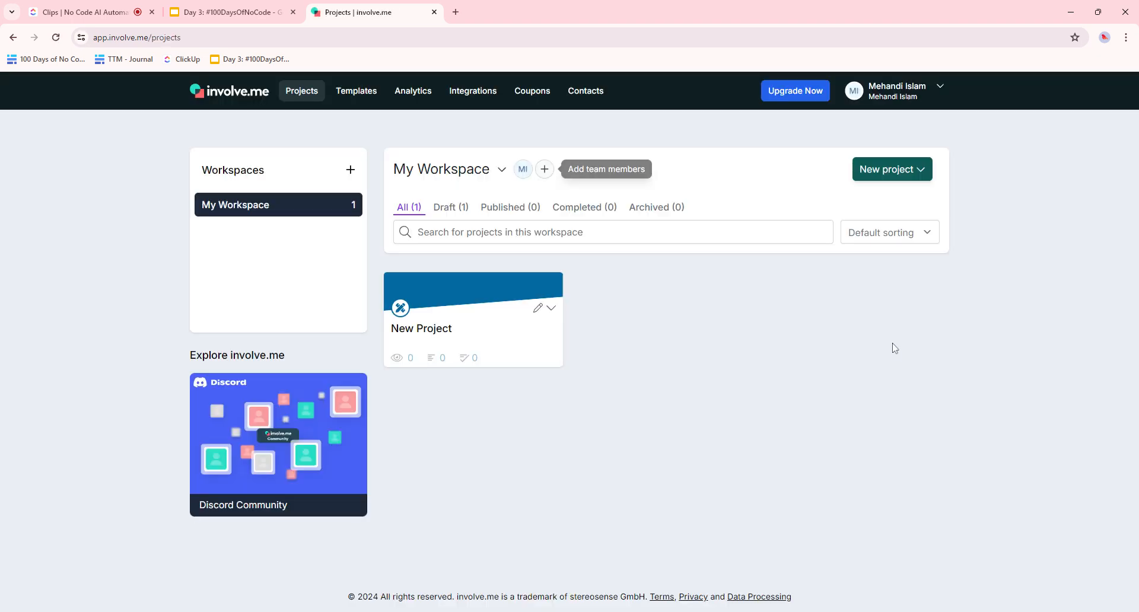
{"action": "left_click", "coordinate": [918, 171]}
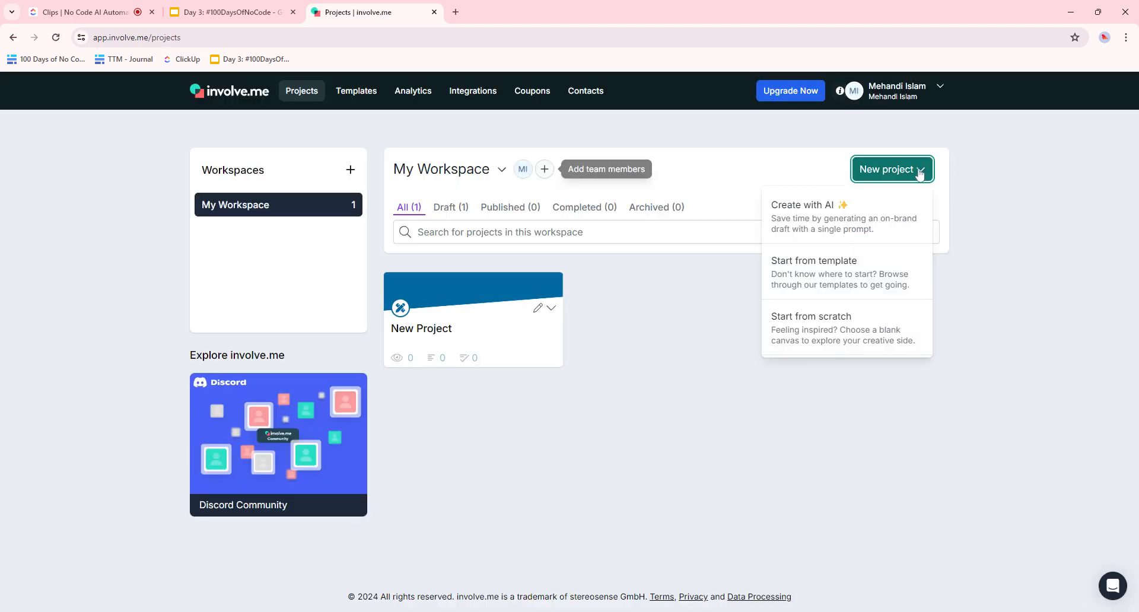
- Choose Create with AI and enter the 100daysofnocode.com website domain
{"action": "left_click", "coordinate": [797, 221]}
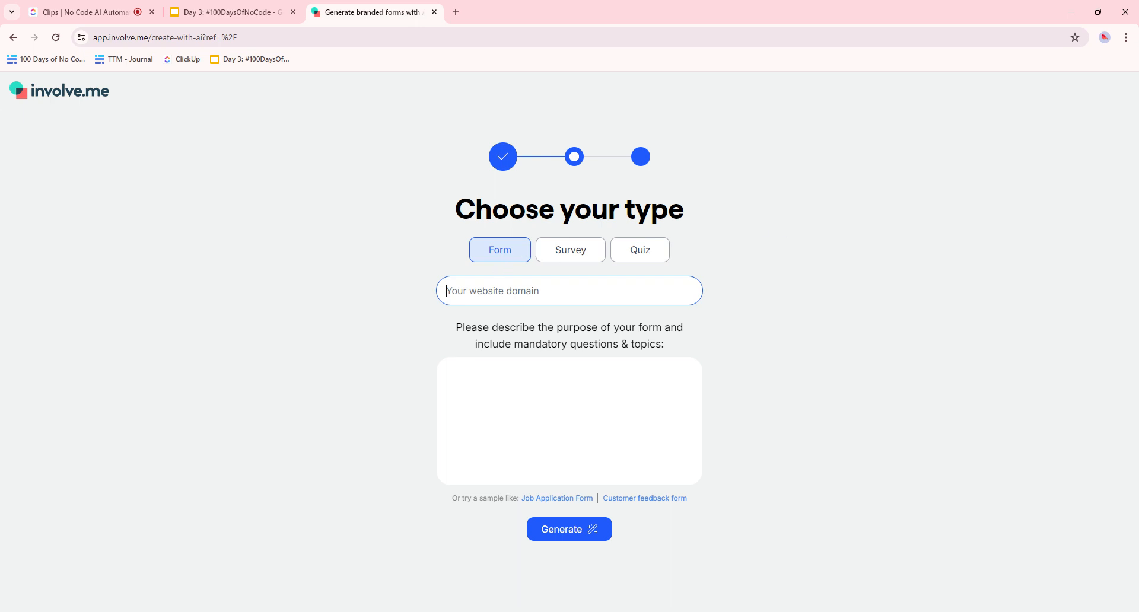
{"action": "type", "text": "https://www.100daysofnocod"}
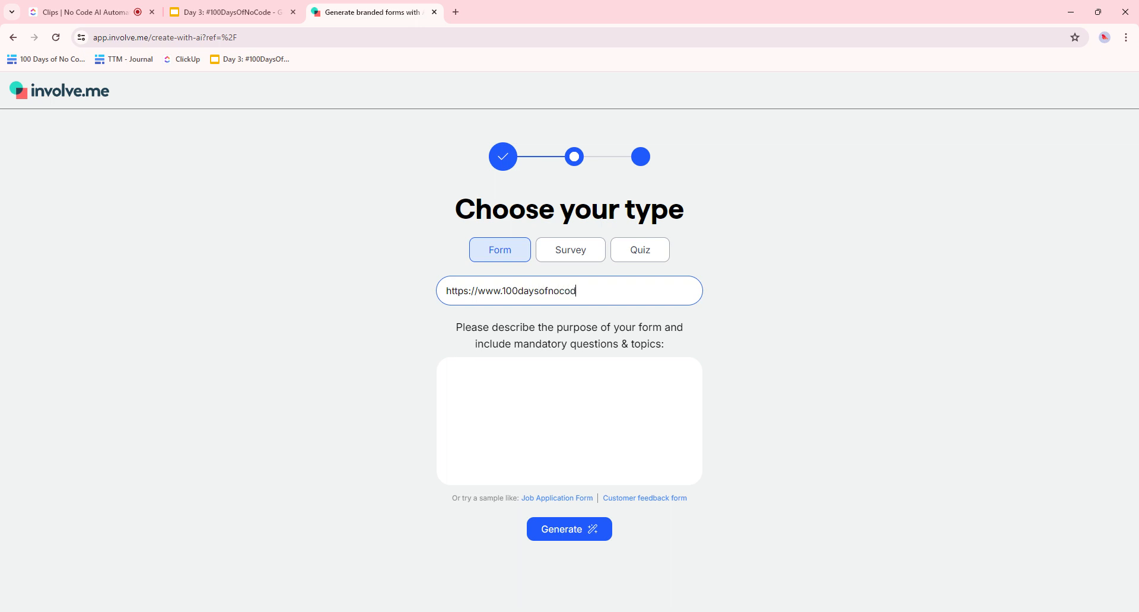
{"action": "type", "text": "e,..com"}
{"action": "left_click", "coordinate": [565, 361]}
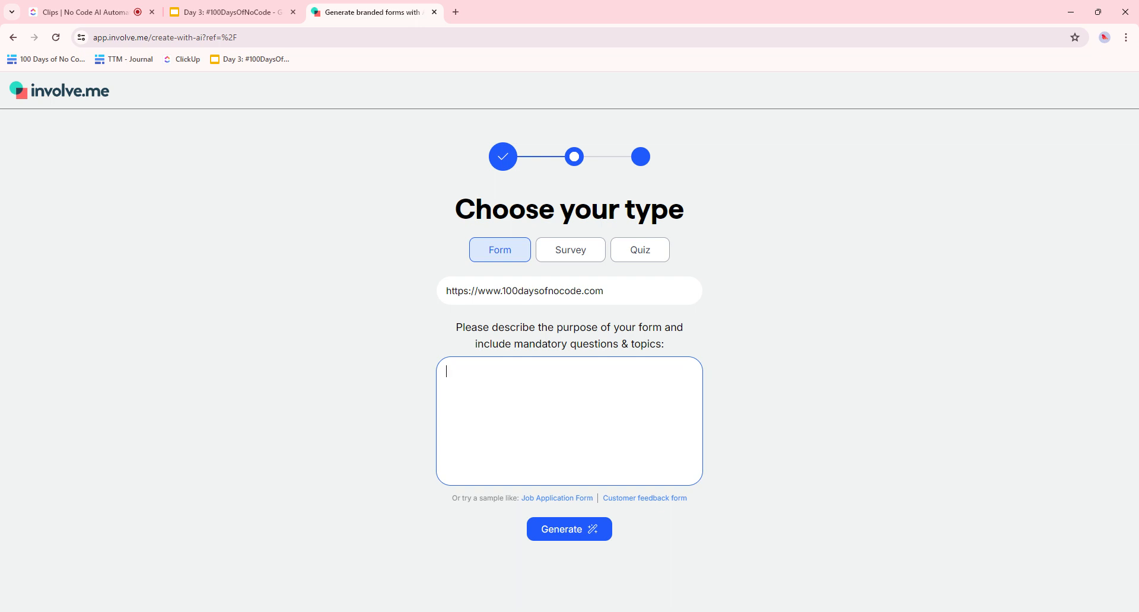
- Paste the prepared form description and generate the form
{"action": "key", "text": "alt+Tab"}
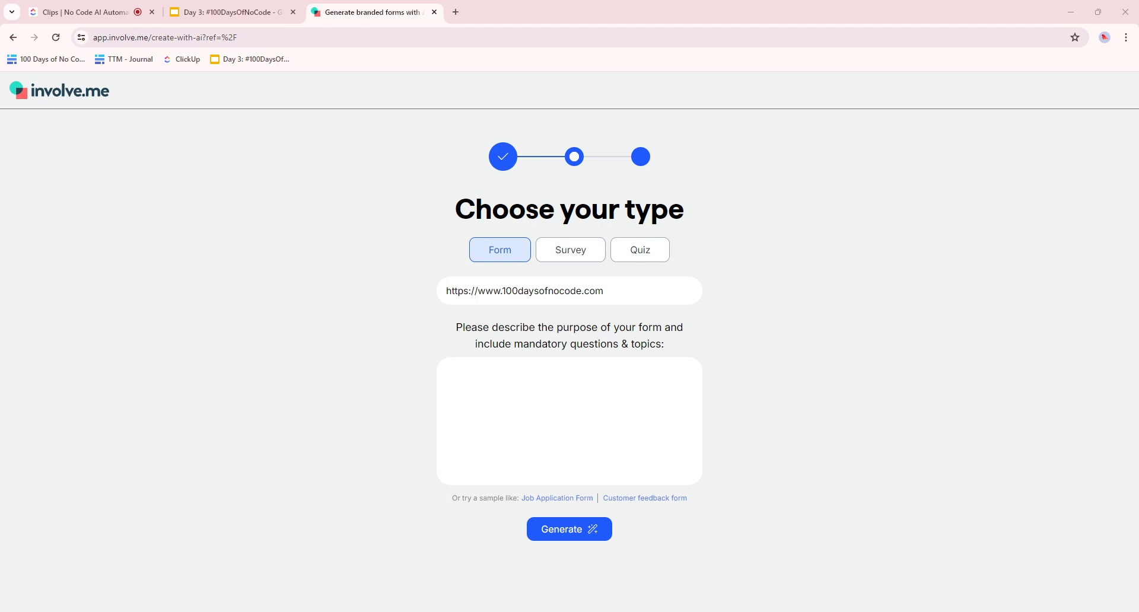
{"action": "left_click", "coordinate": [570, 421]}
{"action": "type", "text": "Please create a feedback form for students that are currently enrolled in the 100DaysofNoCode challenge. A mandatory question should ask whether students are enjoying the course, scored using a 1 to 5 star rating. Other topics should include feedback about their favourite lessons, their ideas for improving the challenge and topics they have questions about."}
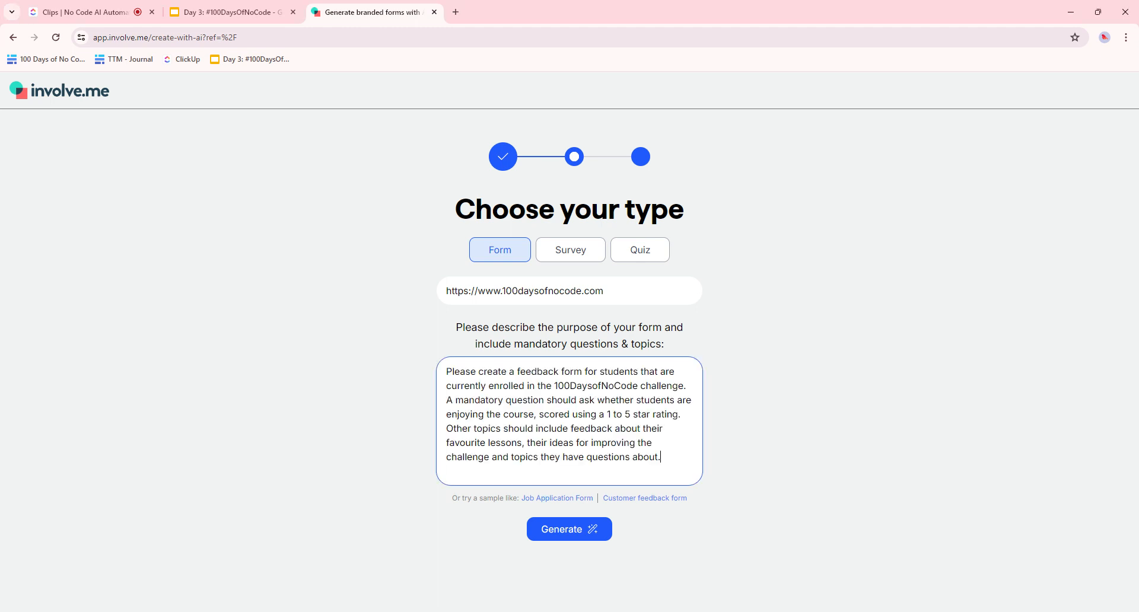
{"action": "left_click", "coordinate": [741, 418]}
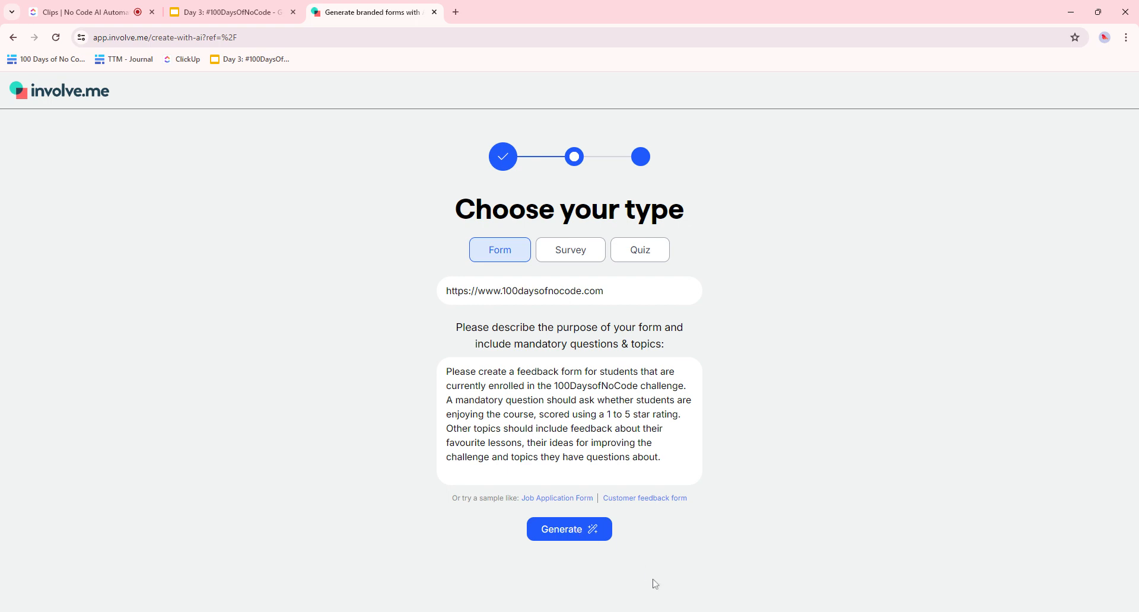
{"action": "left_click", "coordinate": [563, 526]}
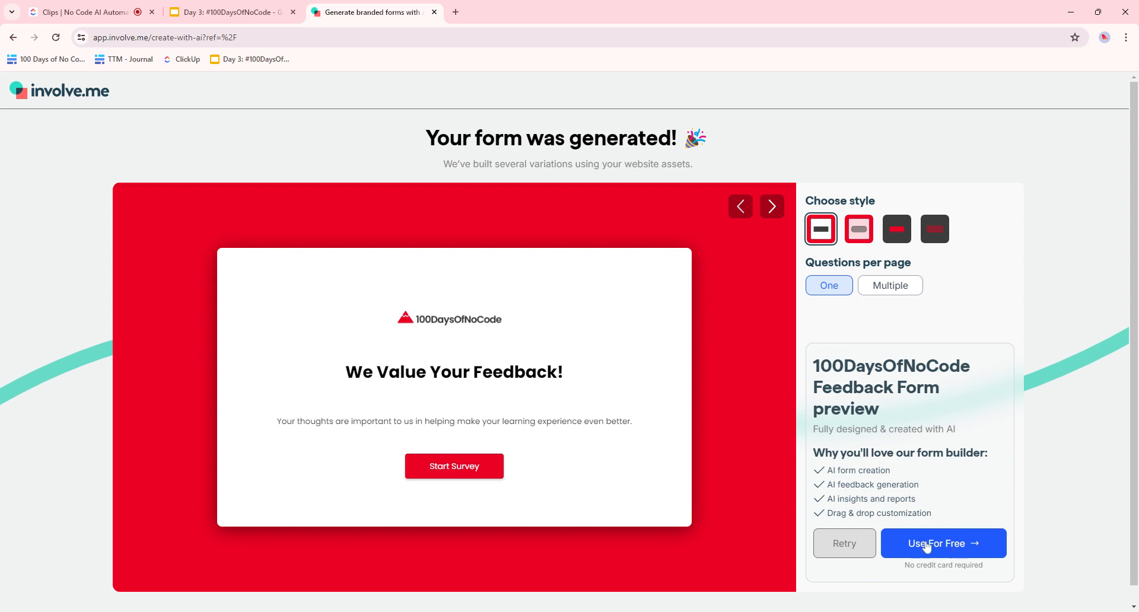
- Use the generated form for free as an Answer-based Outcomes project and start editing
{"action": "left_click", "coordinate": [963, 553]}
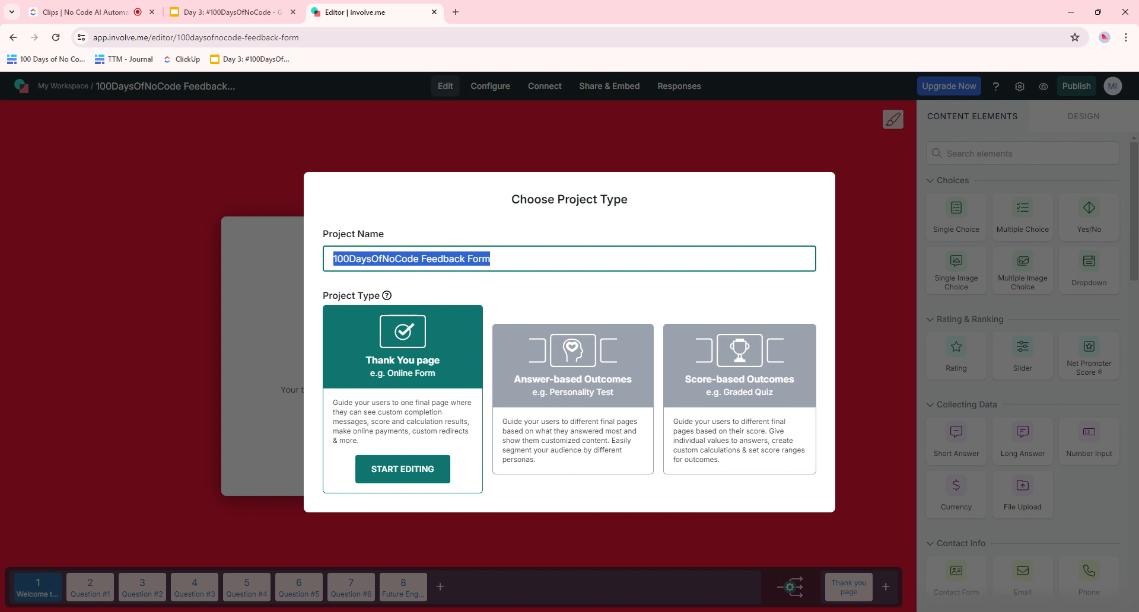
{"action": "left_click", "coordinate": [505, 383]}
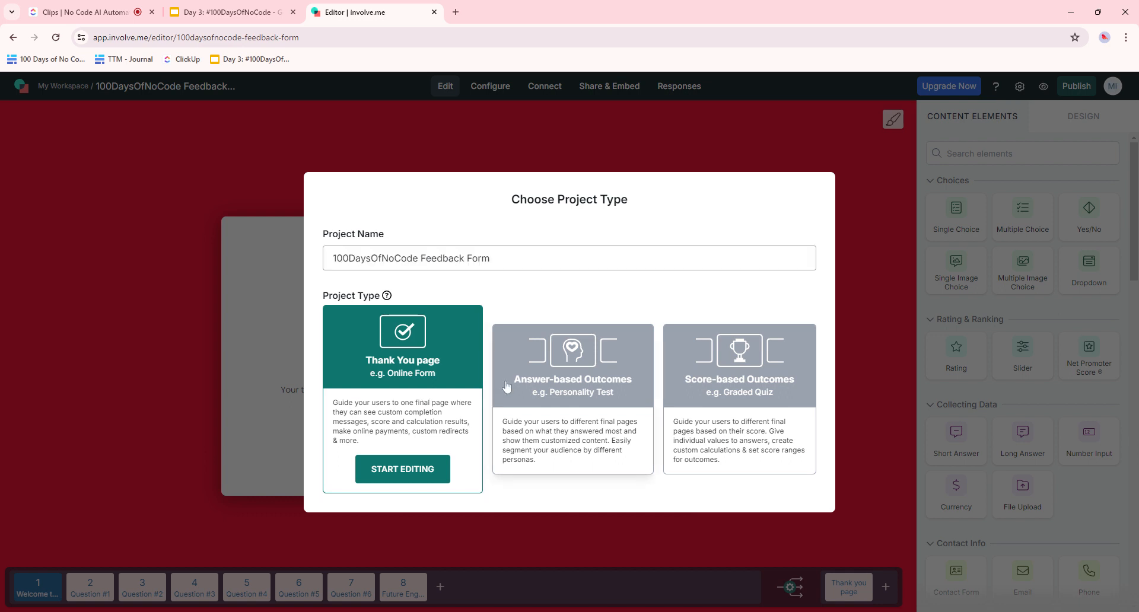
{"action": "left_click", "coordinate": [506, 386]}
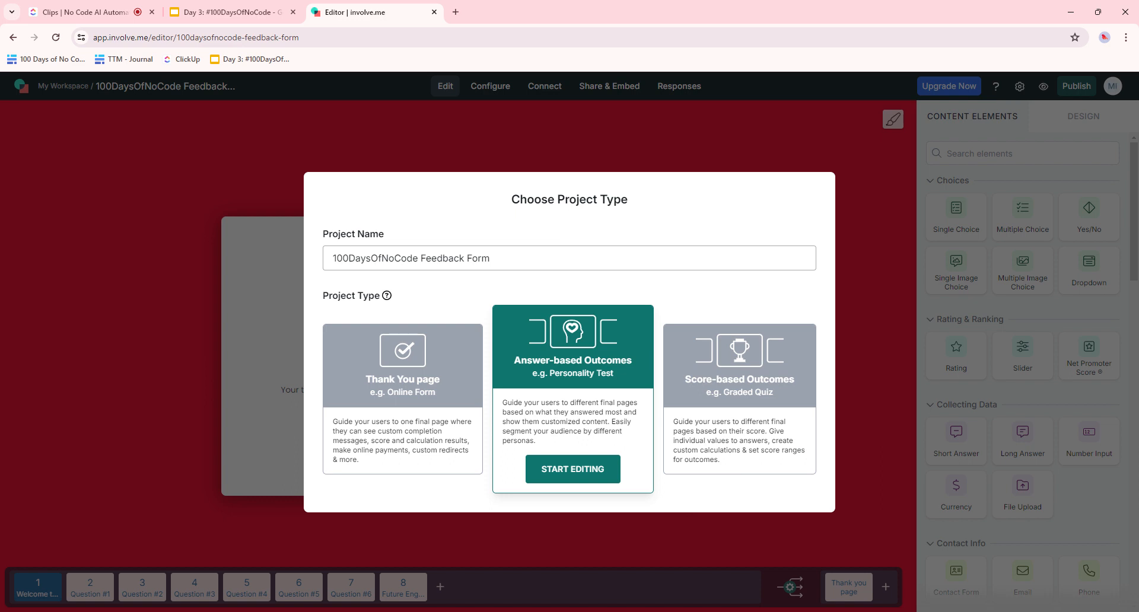
{"action": "left_click", "coordinate": [359, 265]}
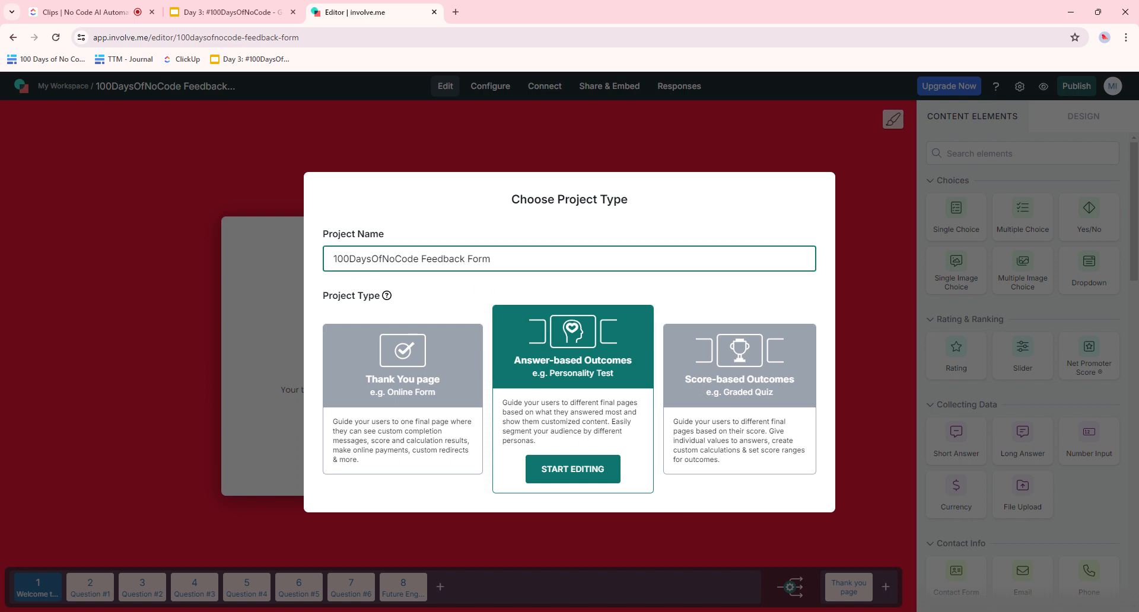
{"action": "left_click", "coordinate": [581, 478]}
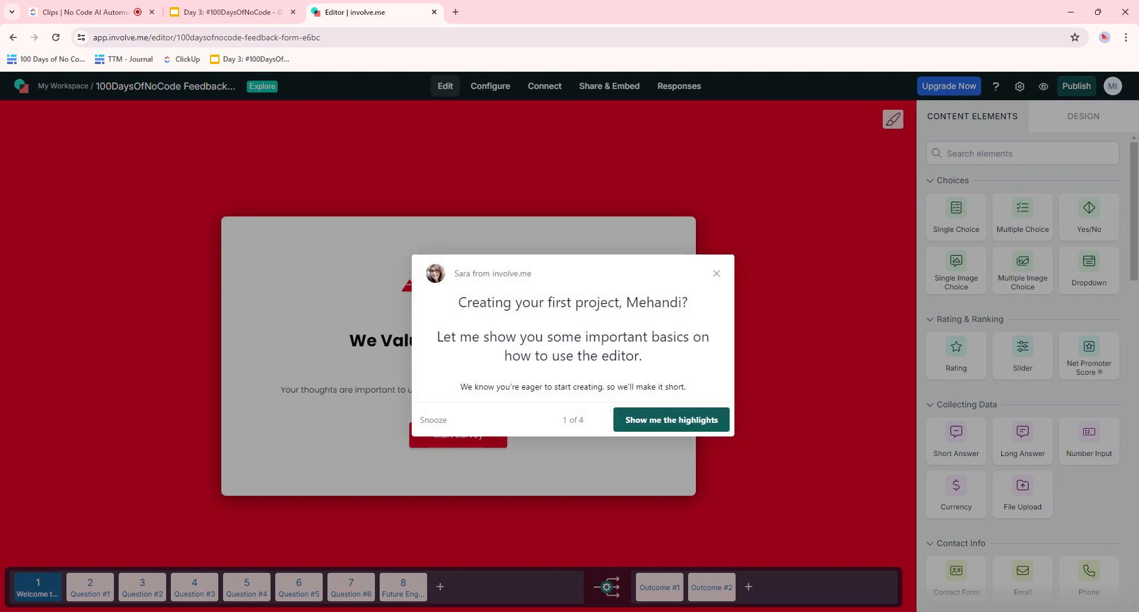
- Check the welcome heading's Design options, then select the 100DaysOfNoCode logo image
{"action": "left_click", "coordinate": [716, 274]}
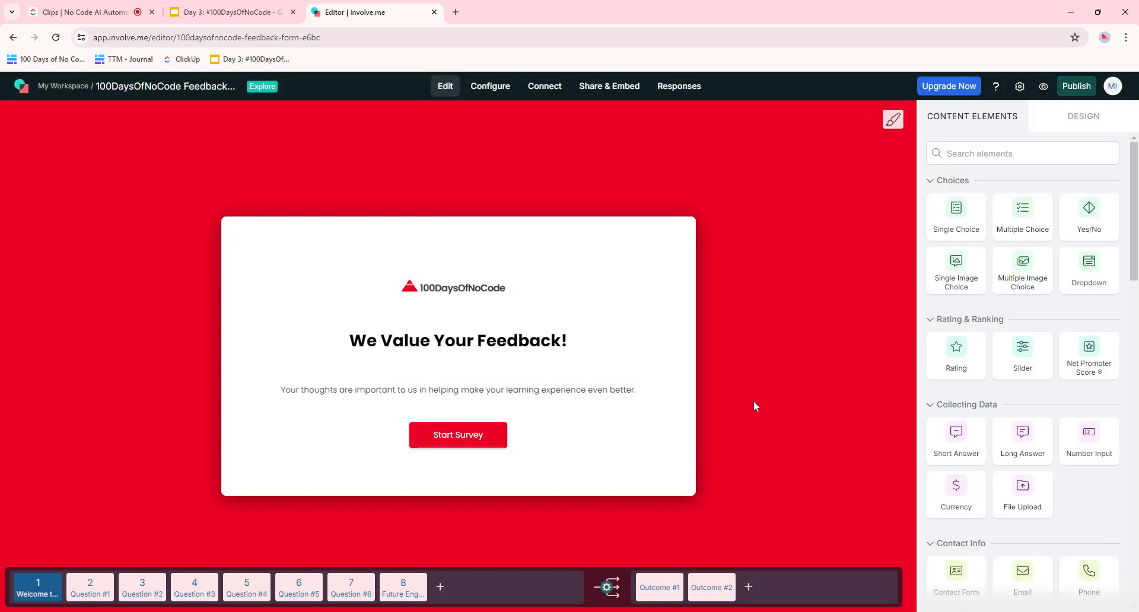
{"action": "mouse_move", "coordinate": [508, 325]}
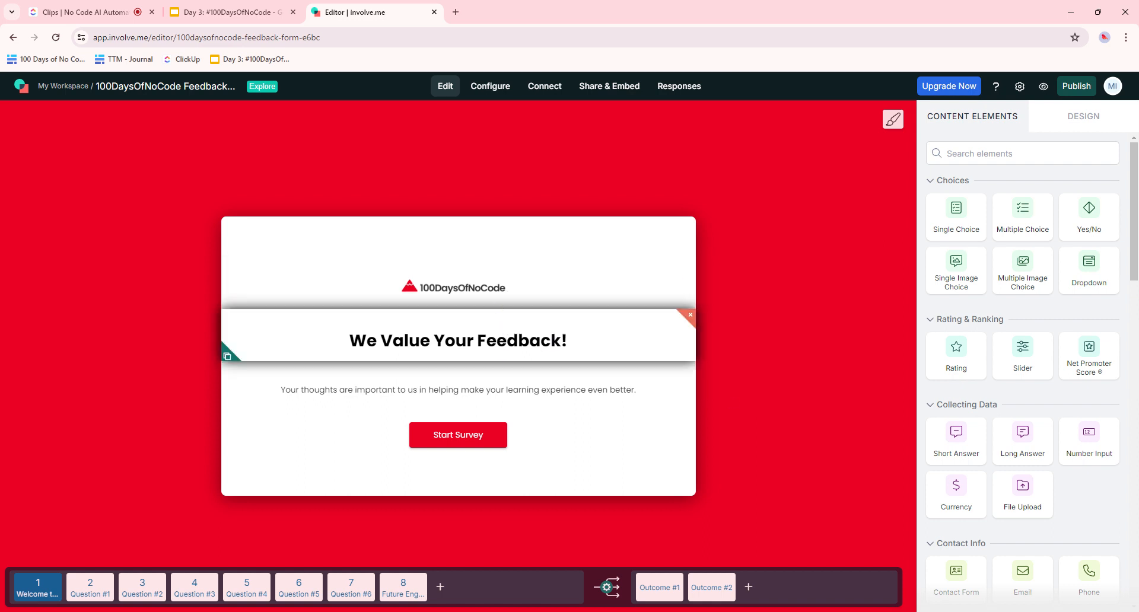
{"action": "left_click", "coordinate": [503, 331]}
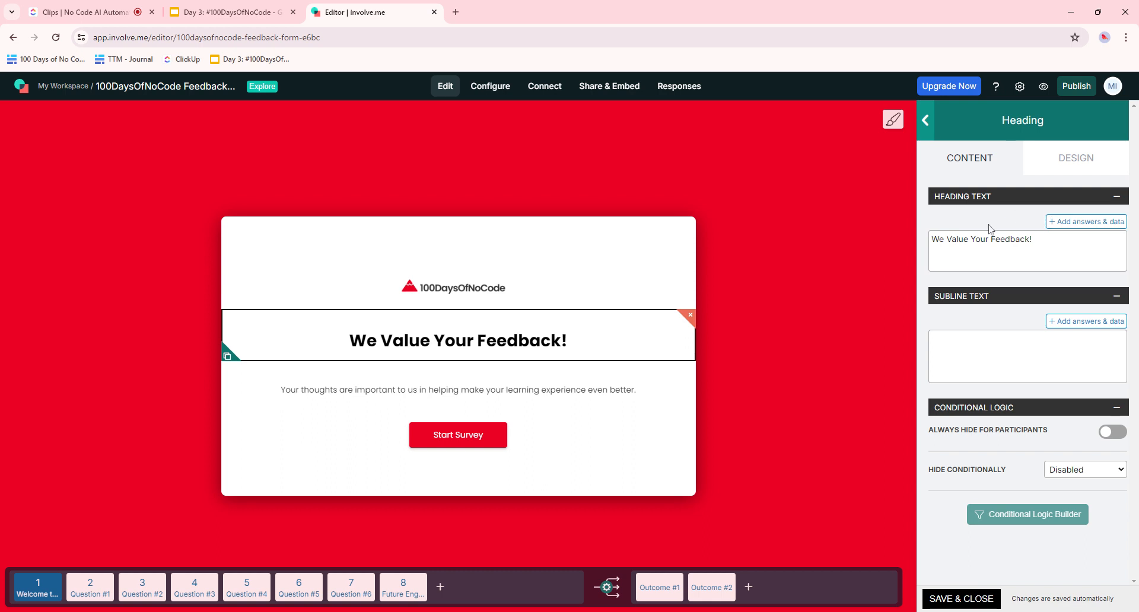
{"action": "left_click", "coordinate": [1079, 167]}
{"action": "left_click", "coordinate": [926, 120]}
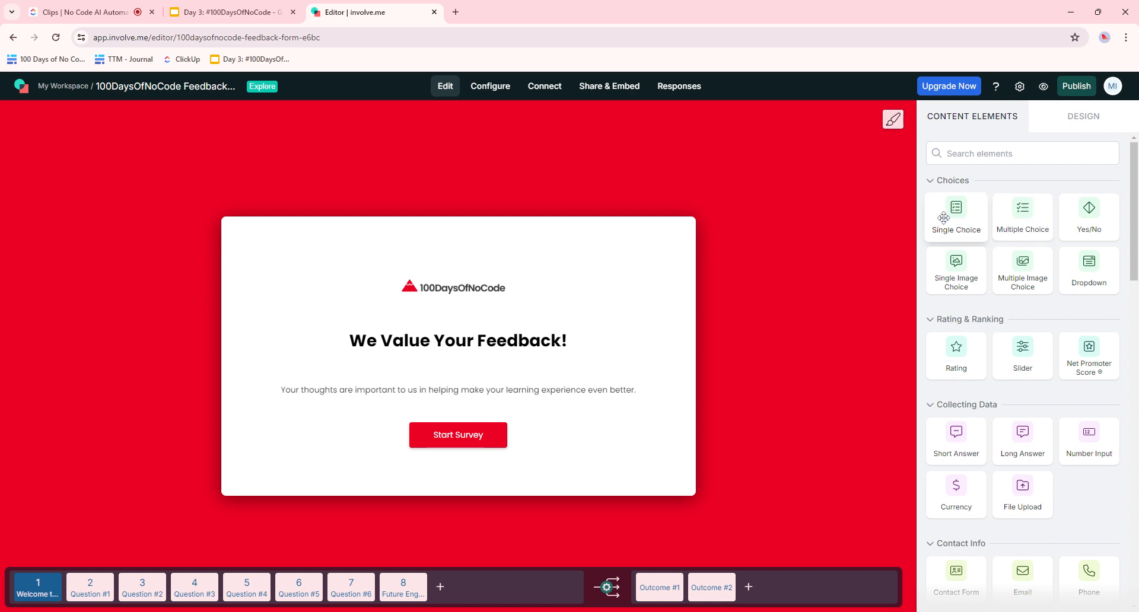
{"action": "left_click", "coordinate": [492, 291]}
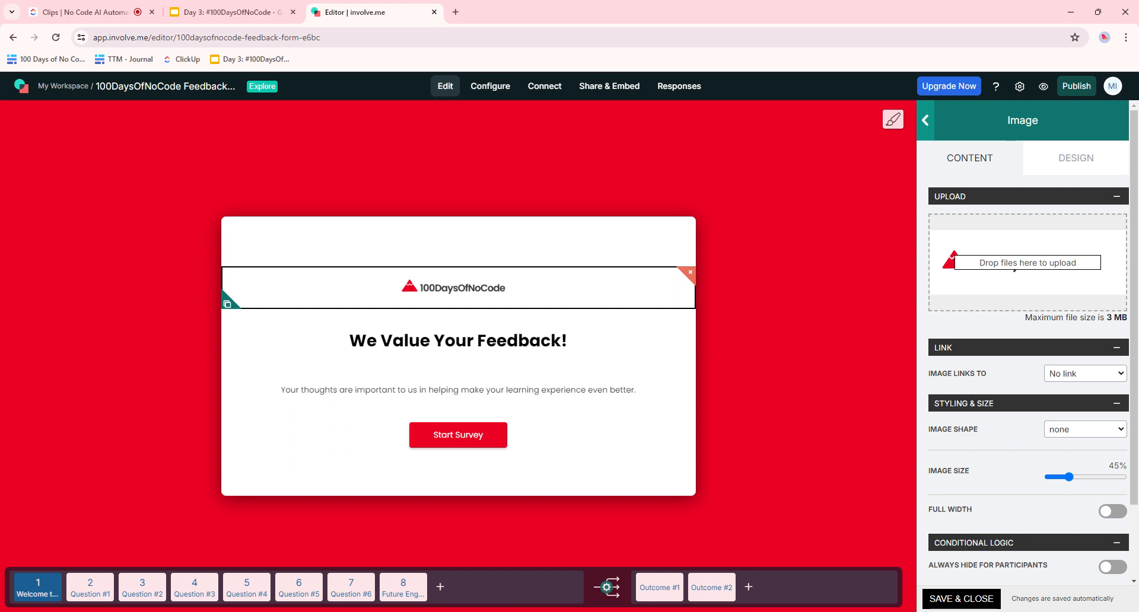
- Drop a Yes/No question below the Start Survey button on the welcome card
{"action": "left_click", "coordinate": [508, 441]}
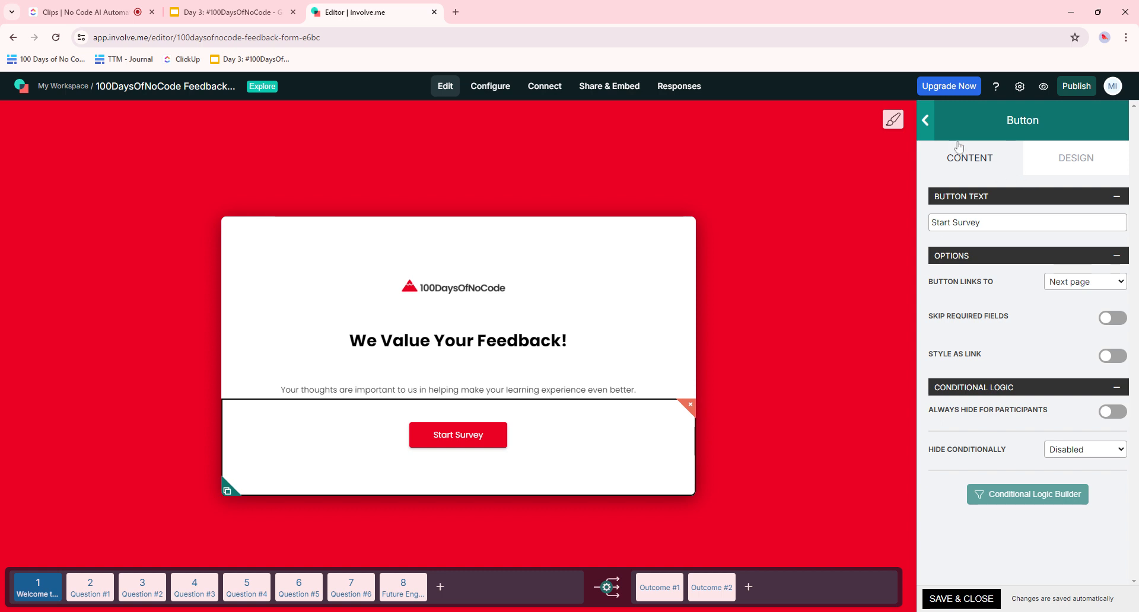
{"action": "left_click", "coordinate": [927, 121]}
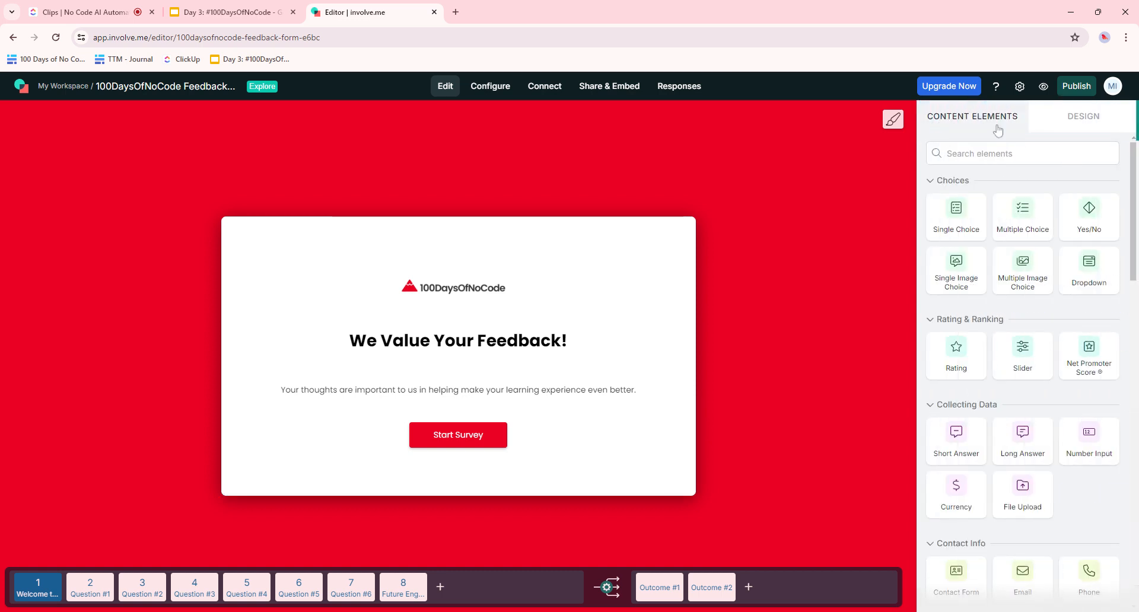
{"action": "left_click_drag", "start_coordinate": [1094, 219], "coordinate": [463, 500]}
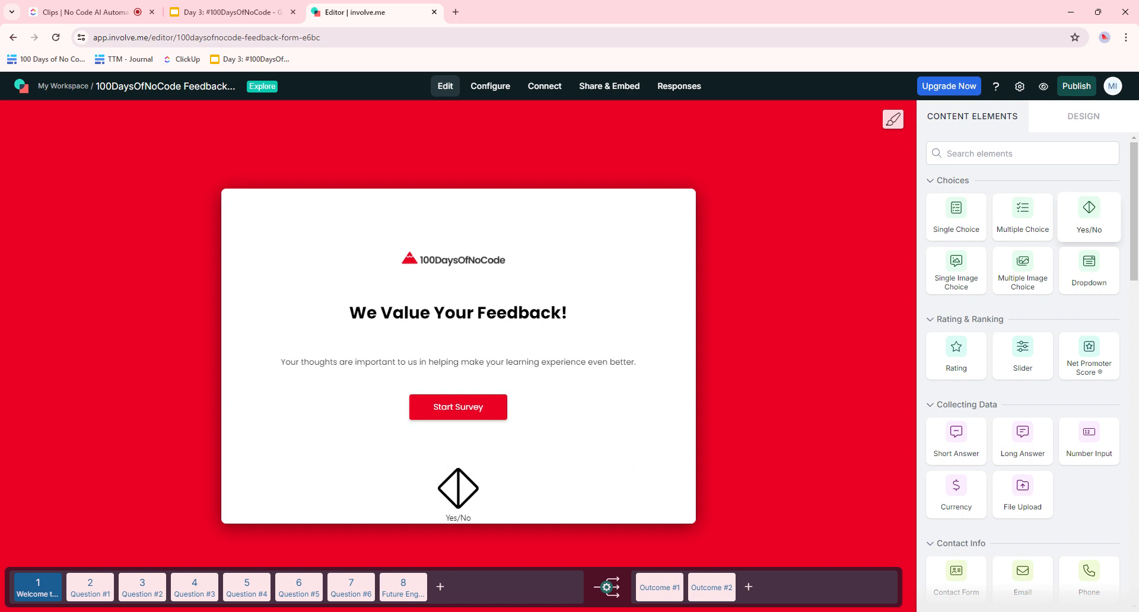
{"action": "left_click_drag", "start_coordinate": [463, 500], "coordinate": [464, 501]}
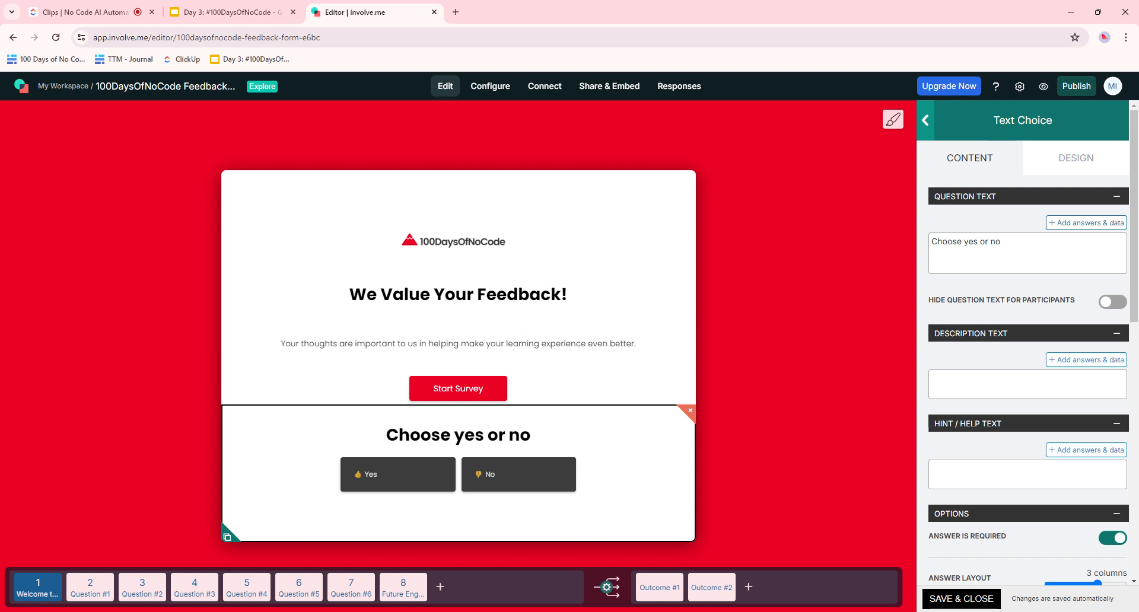
{"action": "left_click", "coordinate": [769, 454]}
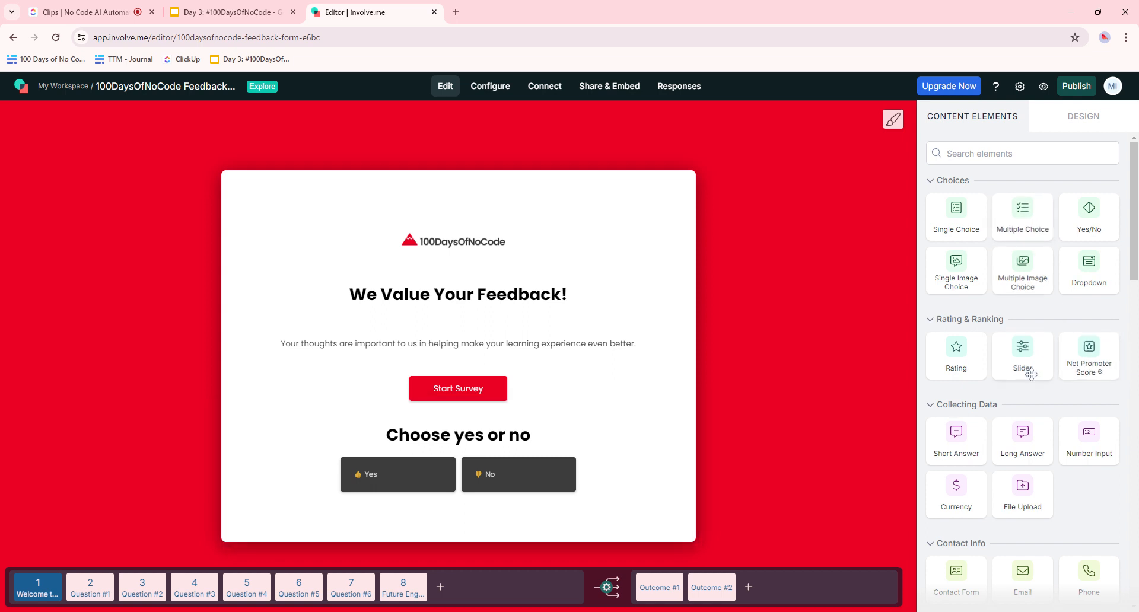
- Find the Divider element via 'div', place it above the Yes/No question, then reselect the question
{"action": "left_click", "coordinate": [1002, 153]}
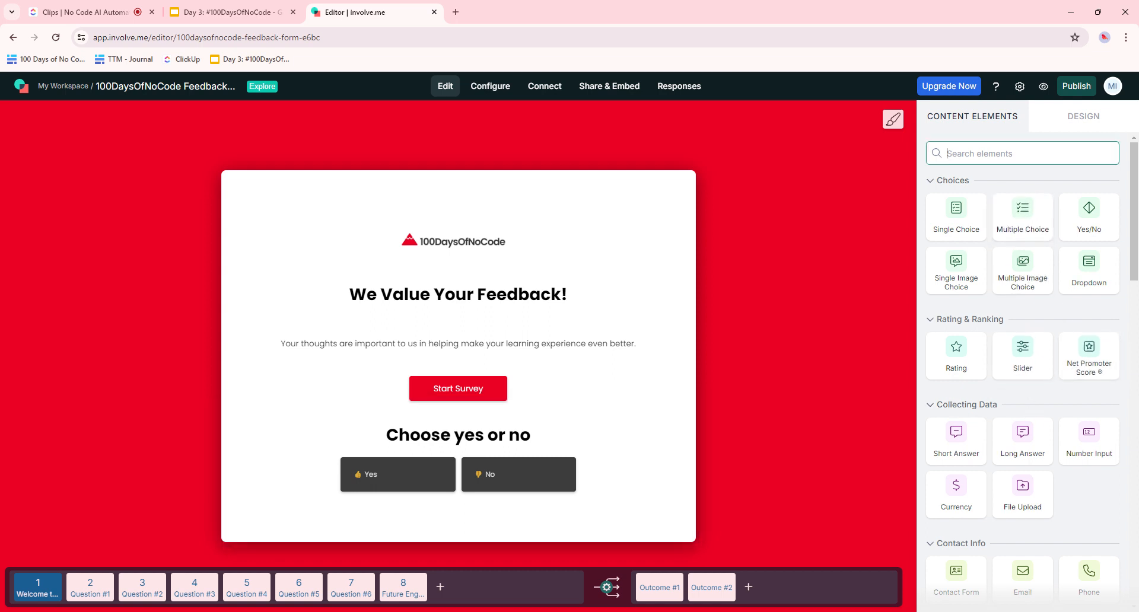
{"action": "type", "text": "divi"}
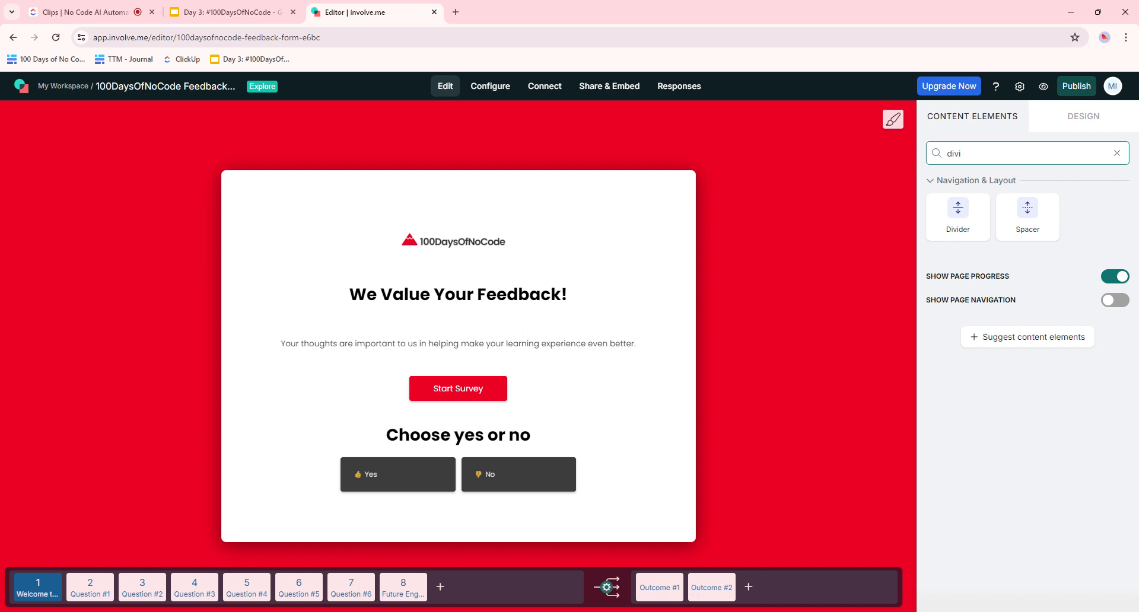
{"action": "left_click_drag", "start_coordinate": [959, 217], "coordinate": [776, 413]}
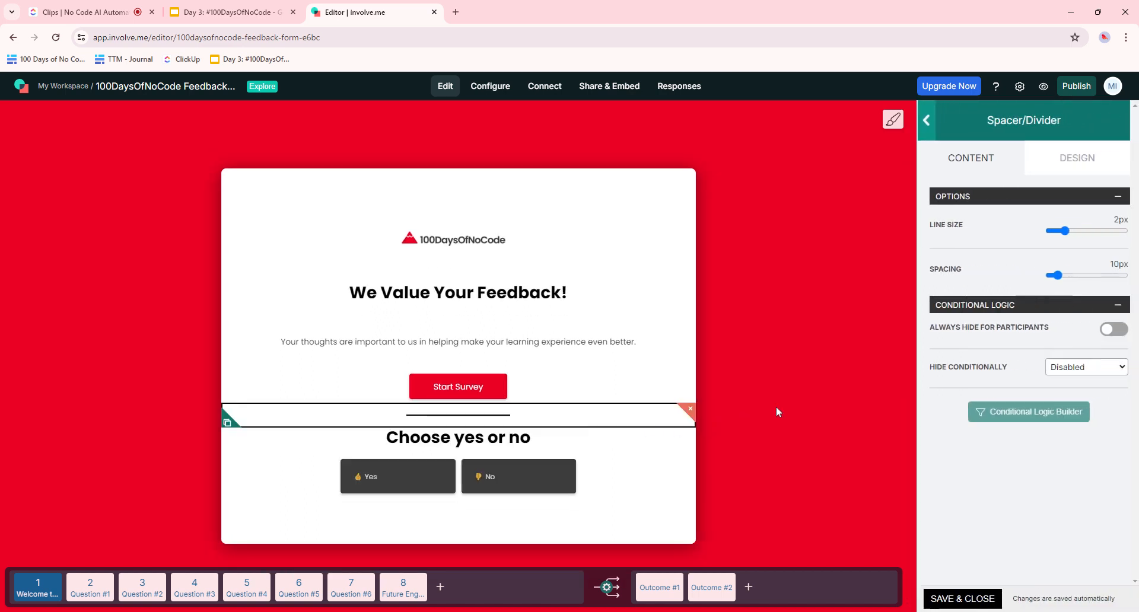
{"action": "left_click", "coordinate": [777, 407]}
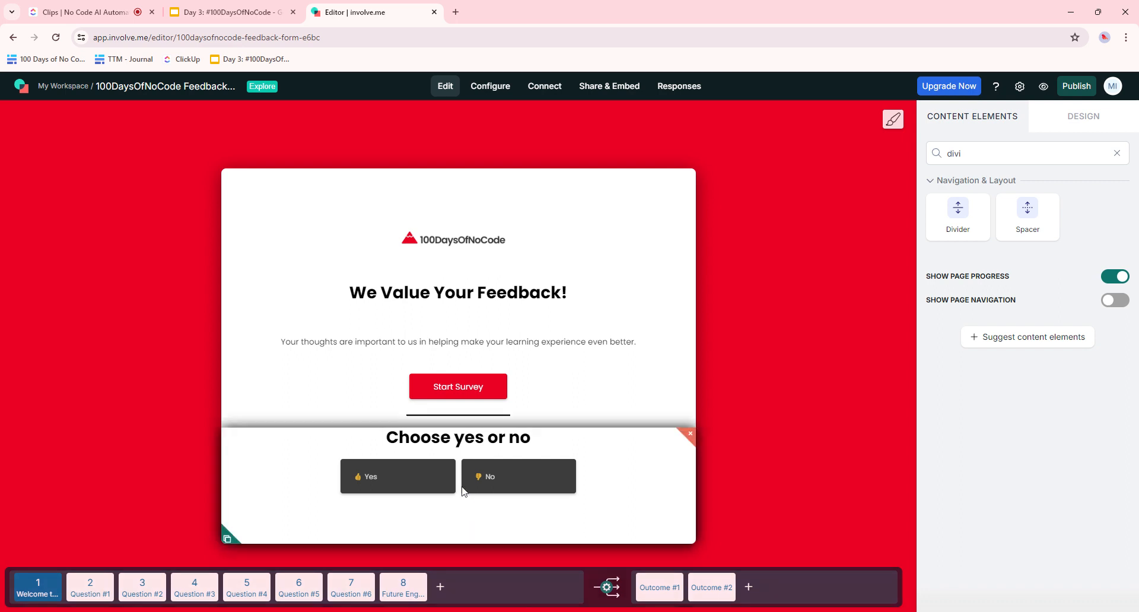
{"action": "left_click", "coordinate": [470, 442]}
- Replace the Question Text with 'Are you a student that's currently enrolled in the course?'
{"action": "left_click_drag", "start_coordinate": [1001, 241], "coordinate": [922, 243]}
{"action": "type", "text": "Are"}
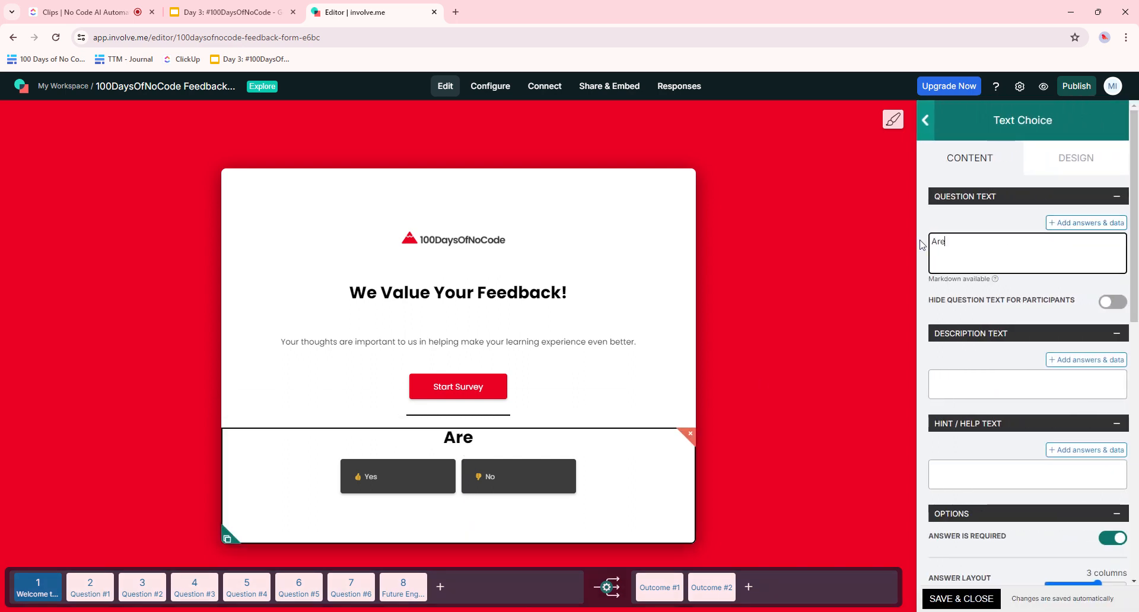
{"action": "type", "text": " you a stu"}
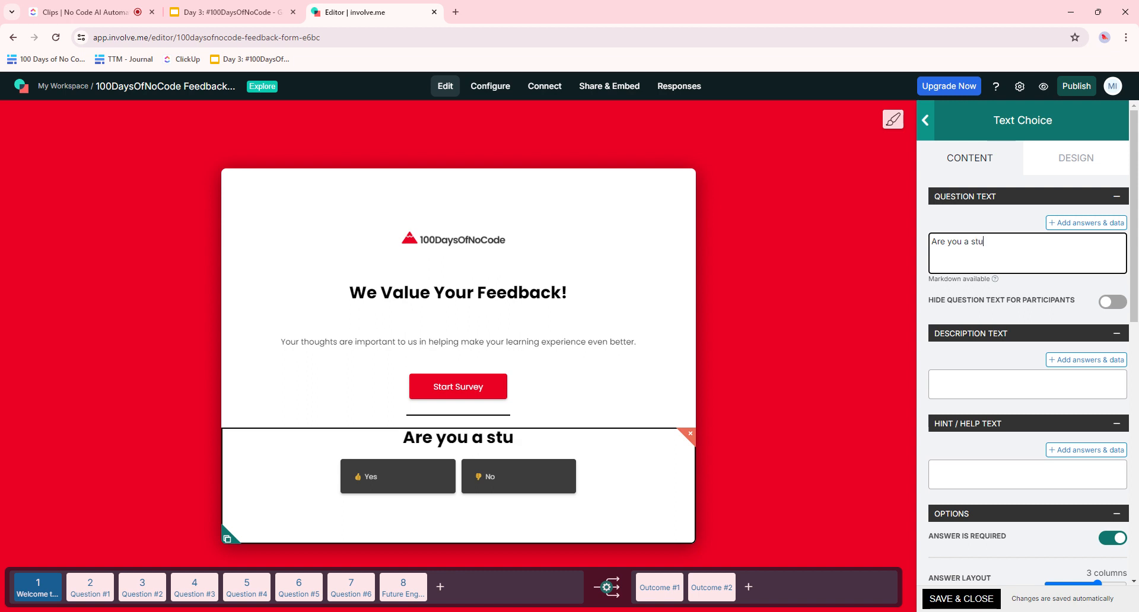
{"action": "type", "text": "dent that"}
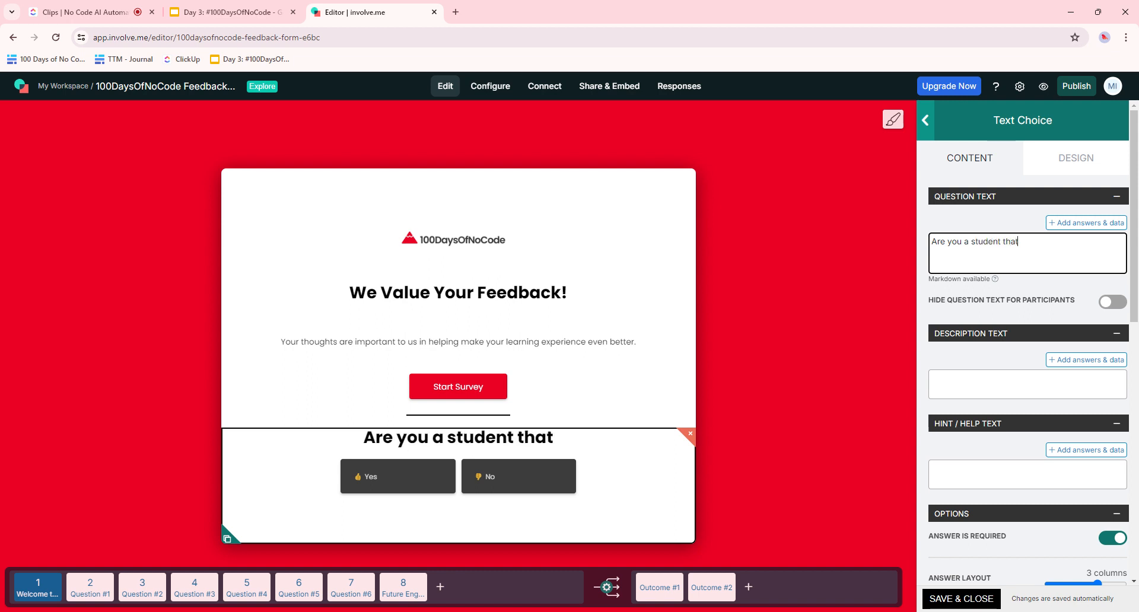
{"action": "type", "text": "'s cur"}
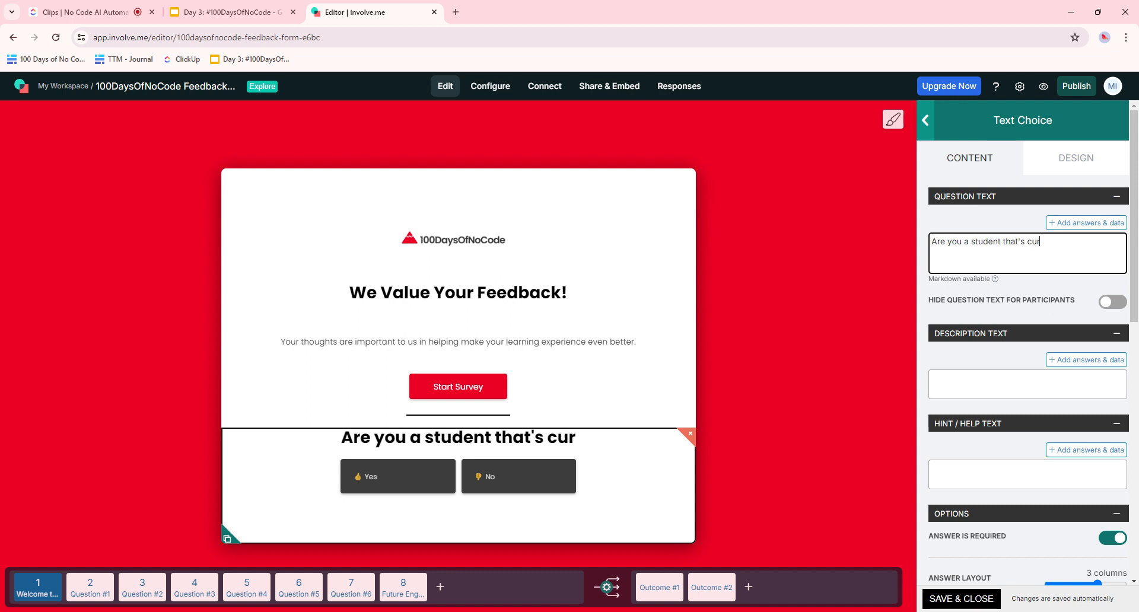
{"action": "type", "text": "rently"}
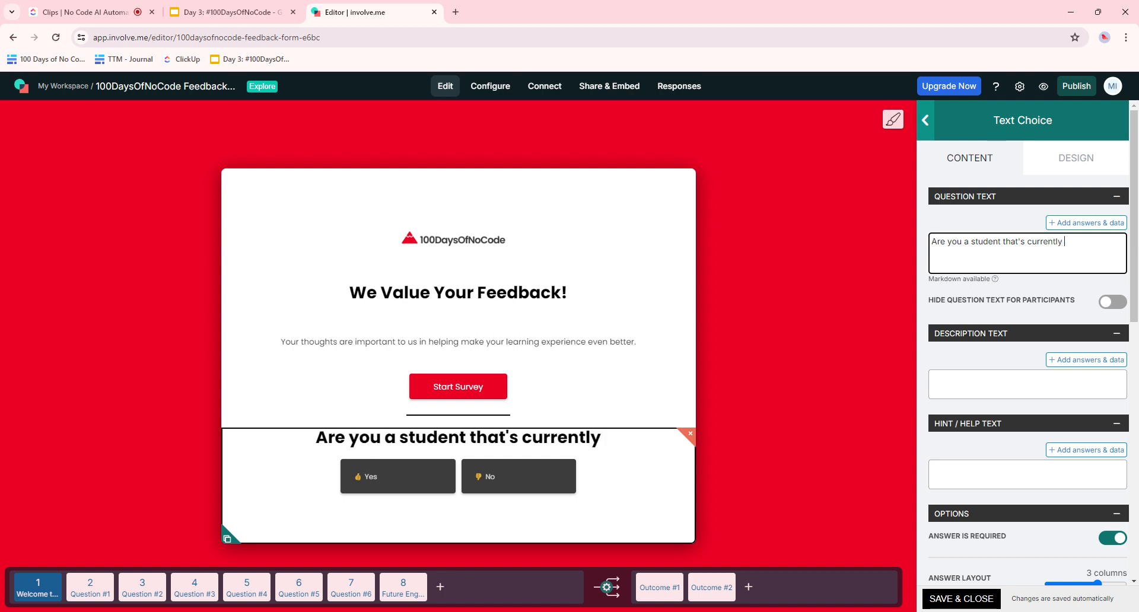
{"action": "type", "text": " enro"}
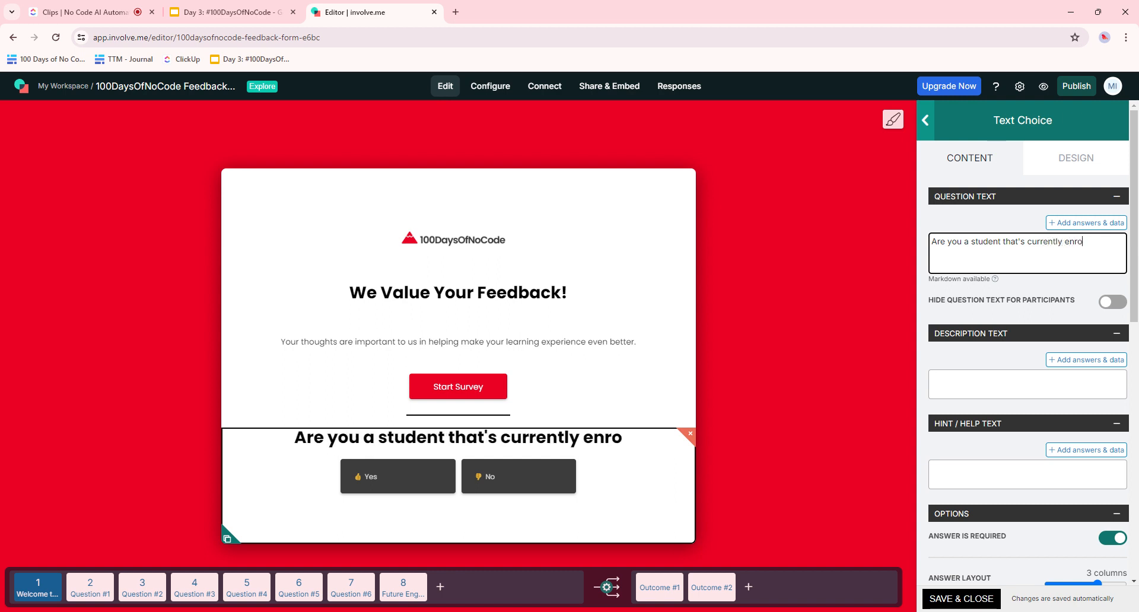
{"action": "type", "text": "lled"}
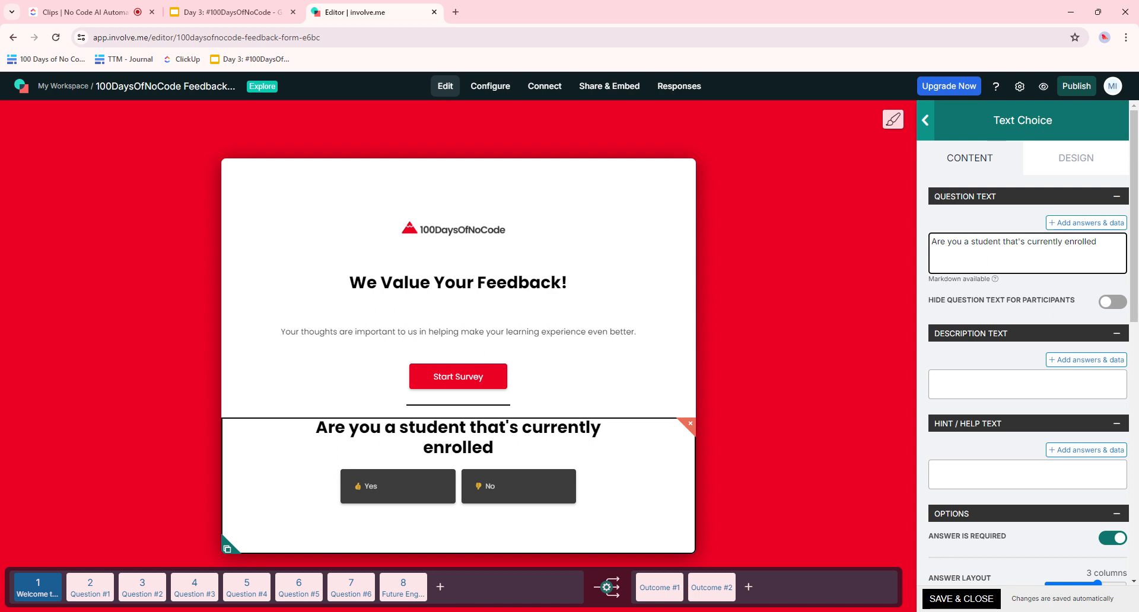
{"action": "type", "text": " in the"}
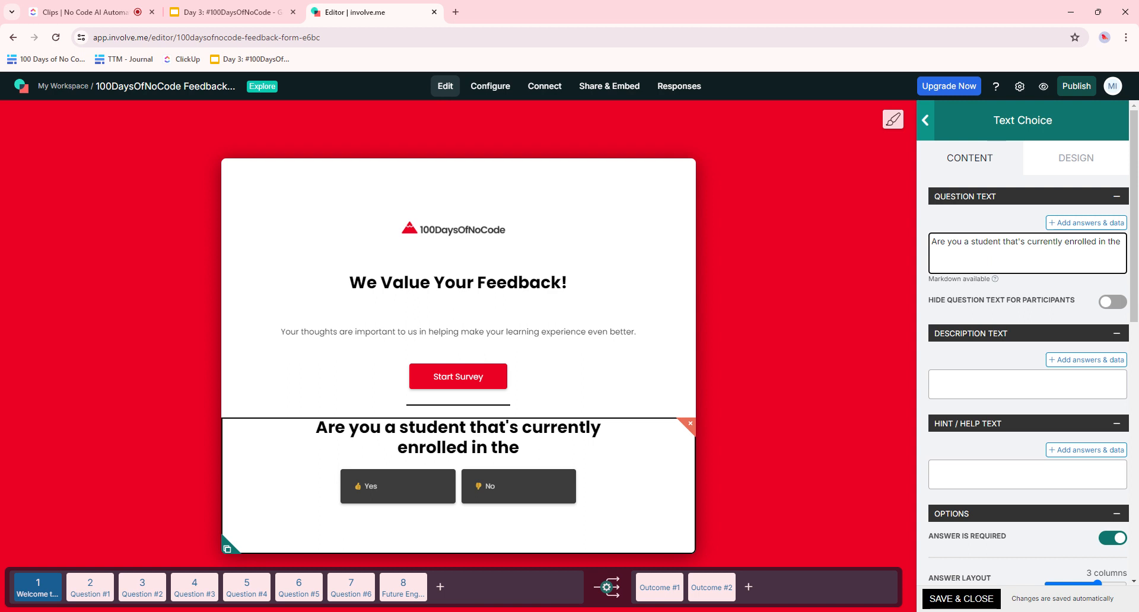
{"action": "type", "text": "course?"}
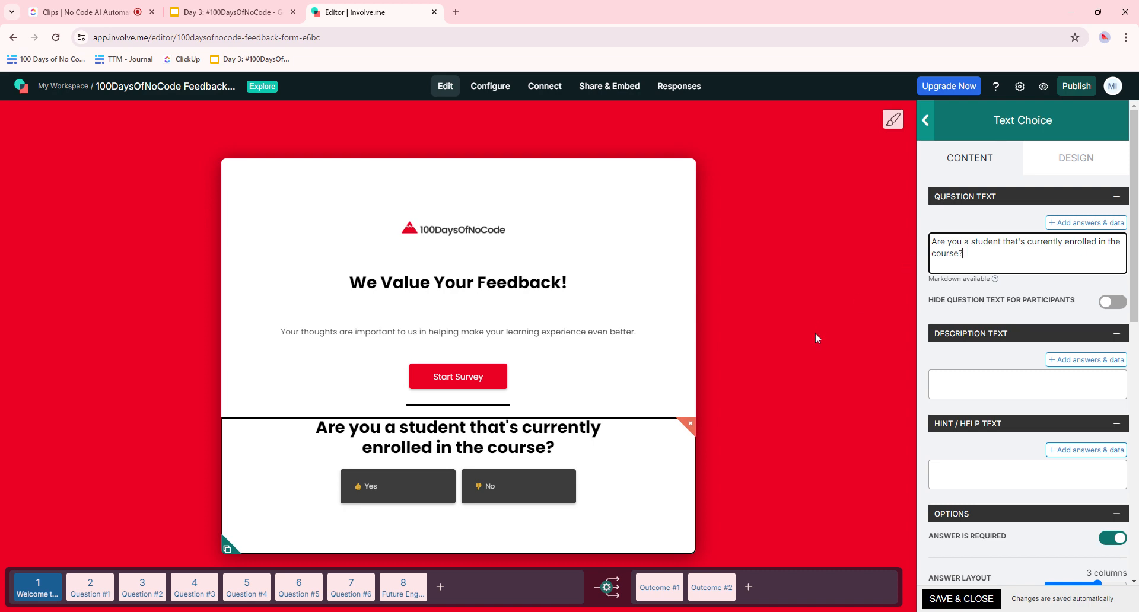
- Scroll the settings panel down to the enrolment question's Yes and No answers
{"action": "scroll", "coordinate": [1040, 475], "scroll_direction": "down", "scroll_amount": 5}
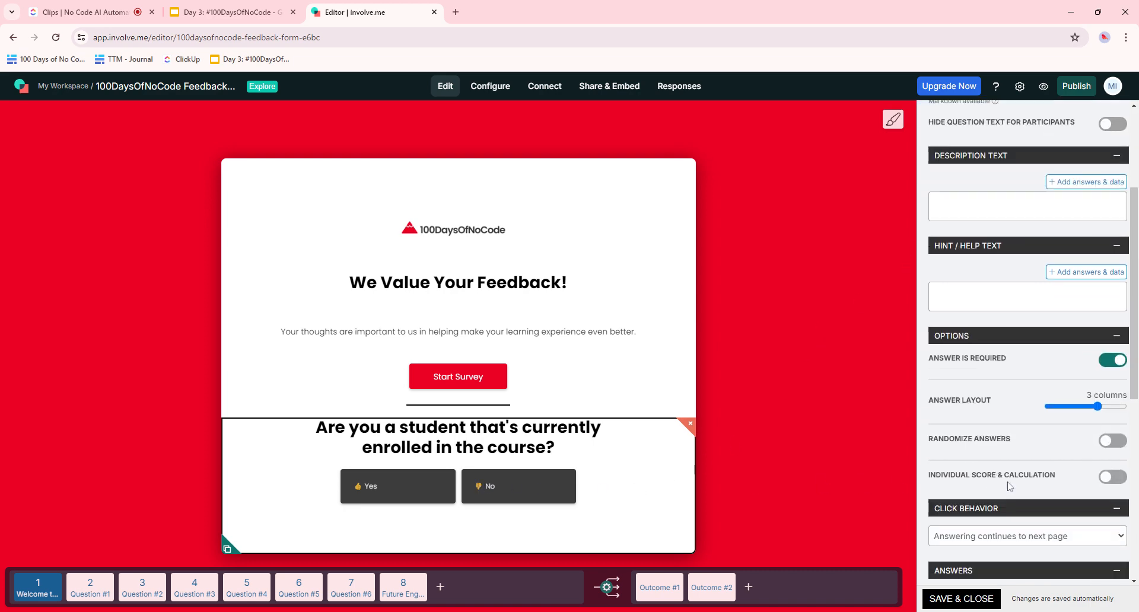
{"action": "scroll", "coordinate": [1040, 475], "scroll_direction": "down", "scroll_amount": 2}
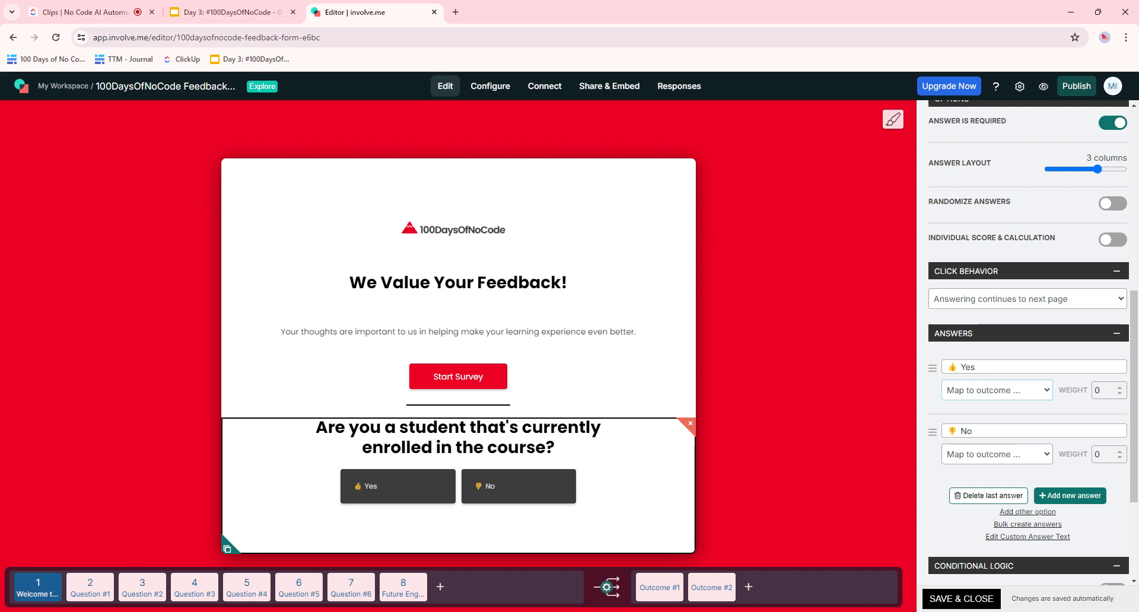
{"action": "scroll", "coordinate": [1030, 202], "scroll_direction": "up", "scroll_amount": 4}
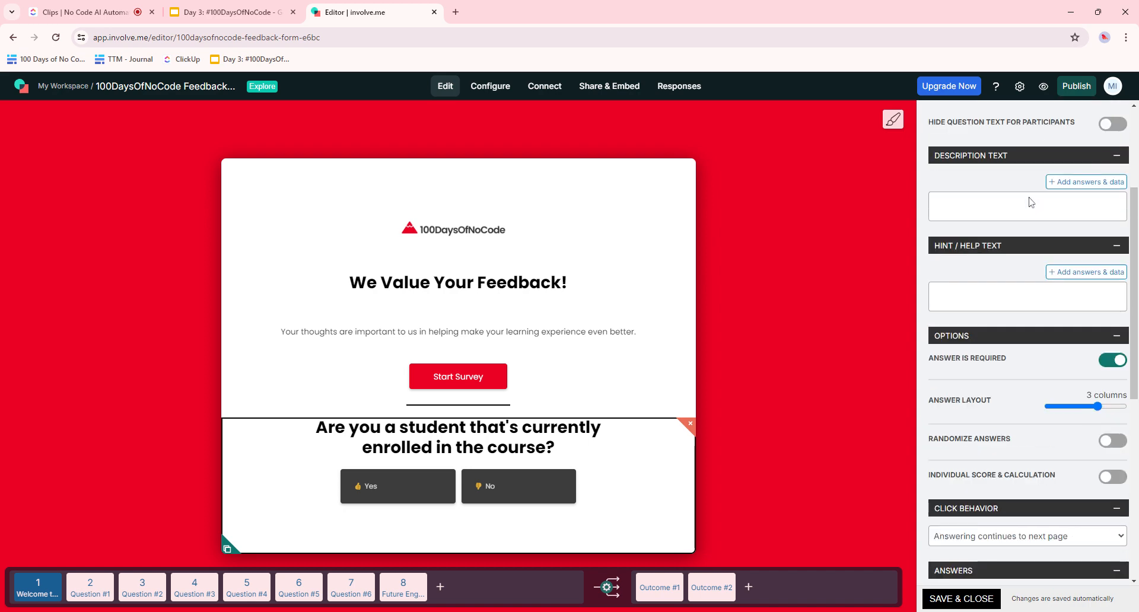
{"action": "scroll", "coordinate": [1031, 202], "scroll_direction": "up", "scroll_amount": 3}
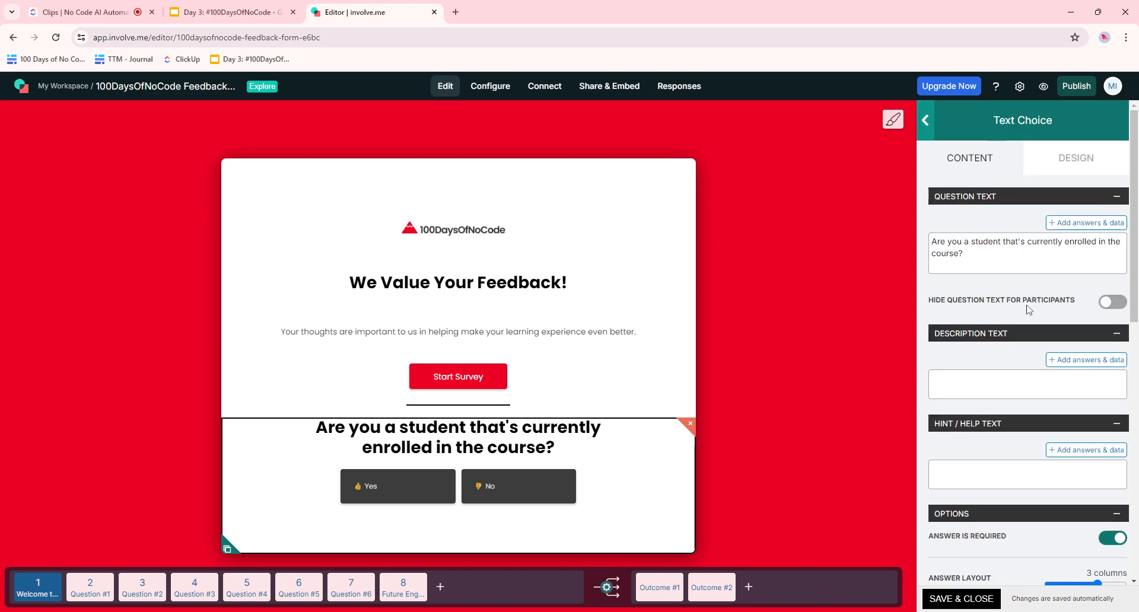
{"action": "scroll", "coordinate": [1029, 309], "scroll_direction": "down", "scroll_amount": 4}
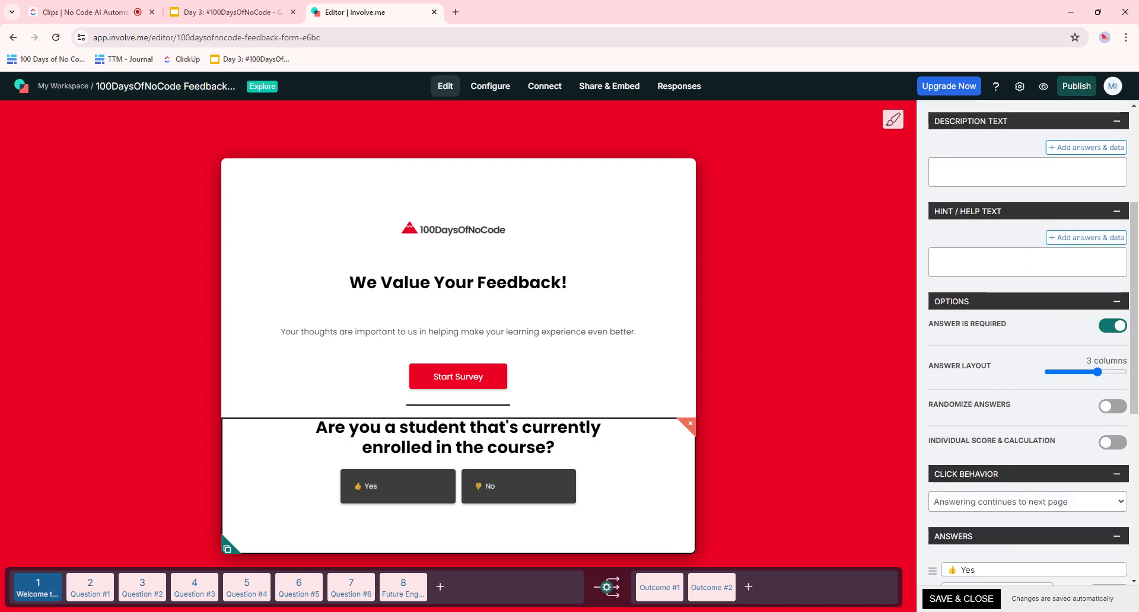
{"action": "scroll", "coordinate": [1029, 344], "scroll_direction": "down", "scroll_amount": 3}
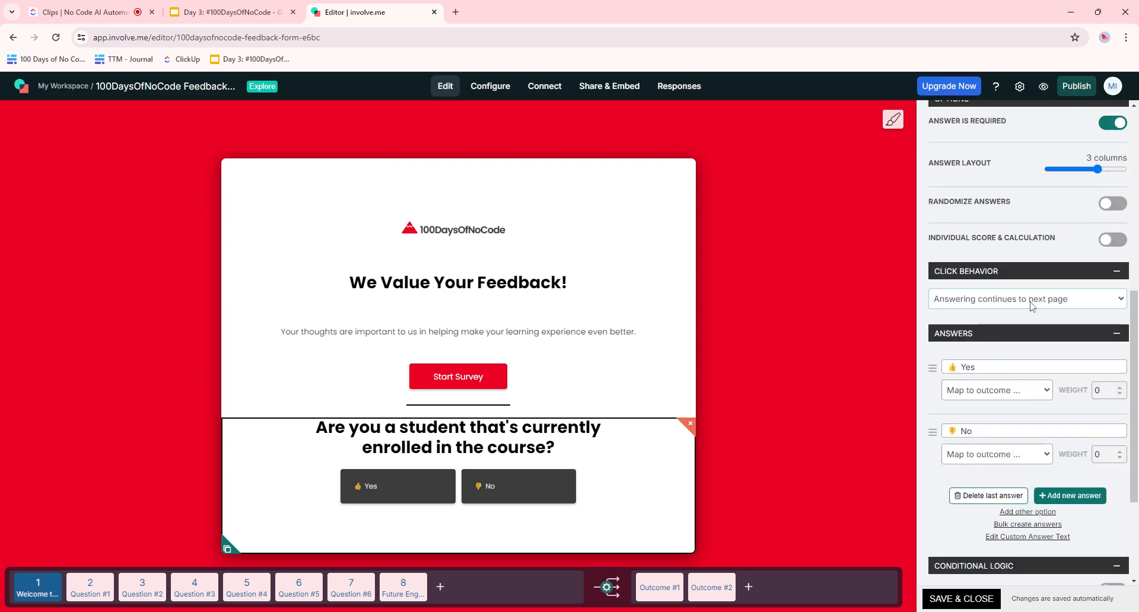
{"action": "scroll", "coordinate": [1016, 337], "scroll_direction": "down", "scroll_amount": 1}
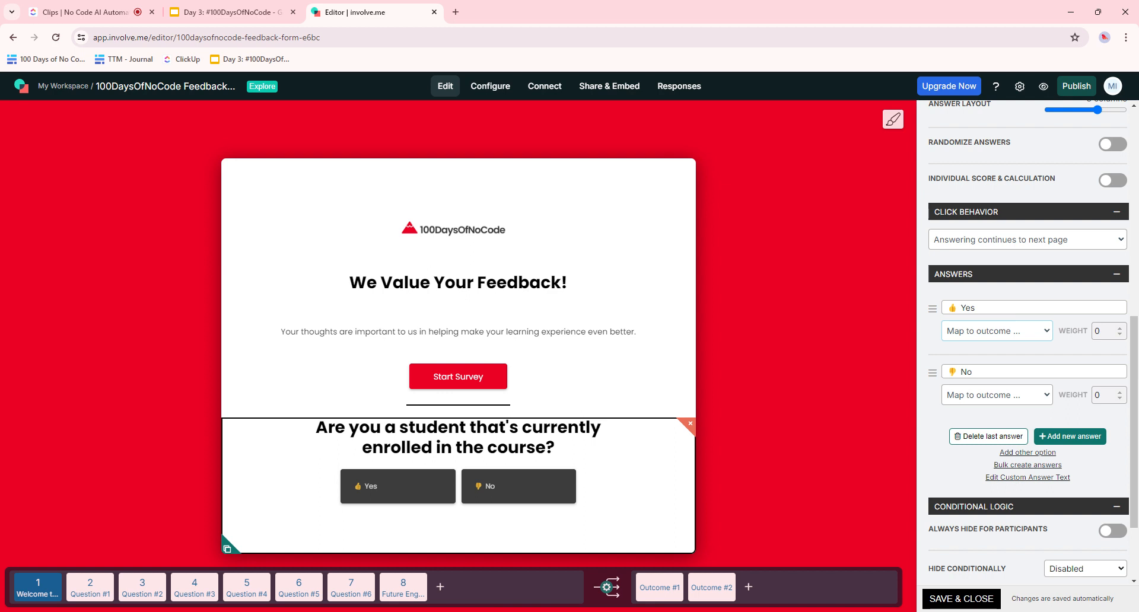
- Map the enrollment question's Yes answer to Outcome #1 with weight 1, leaving No unmapped
{"action": "left_click", "coordinate": [985, 363]}
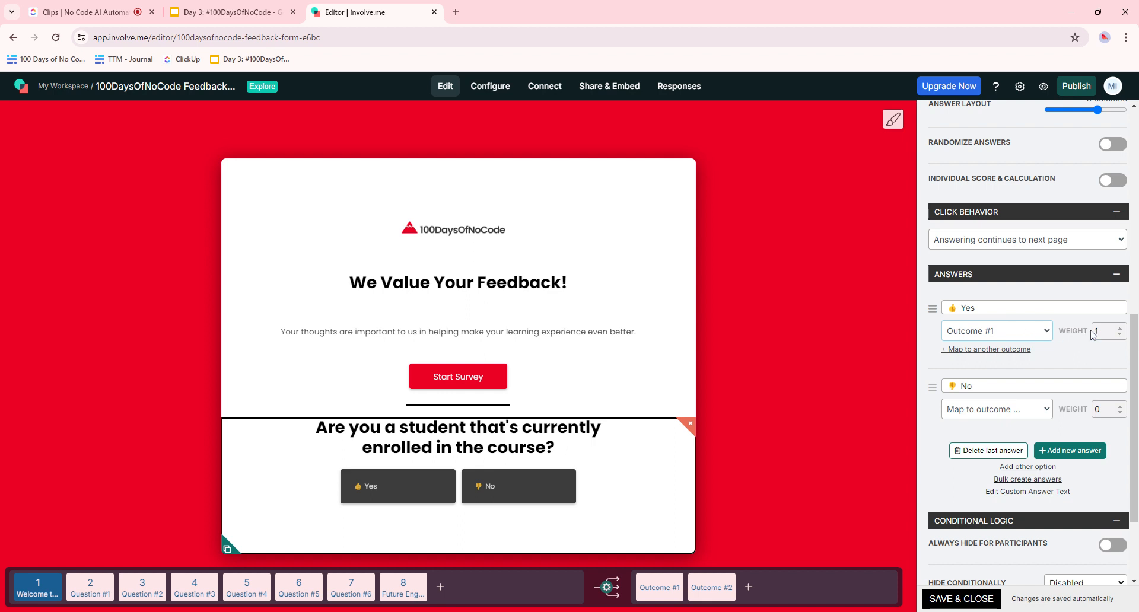
{"action": "left_click", "coordinate": [989, 411]}
{"action": "mouse_move", "coordinate": [93, 585]}
{"action": "scroll", "coordinate": [1019, 427], "scroll_direction": "down", "scroll_amount": 1}
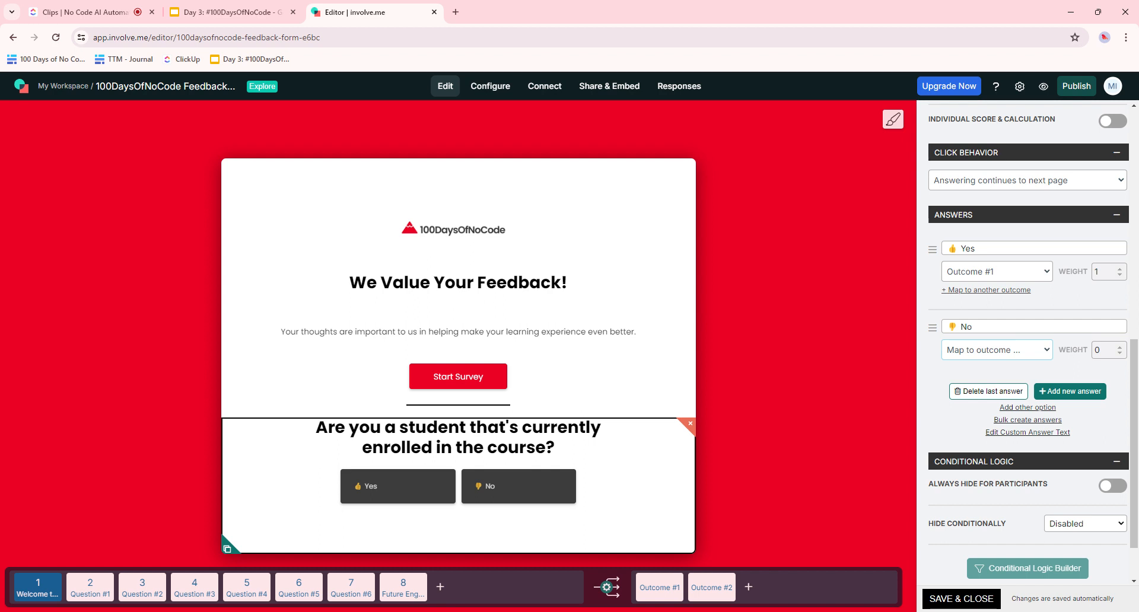
{"action": "left_click", "coordinate": [1050, 272]}
{"action": "left_click", "coordinate": [1109, 296]}
{"action": "scroll", "coordinate": [1116, 356], "scroll_direction": "down", "scroll_amount": 1}
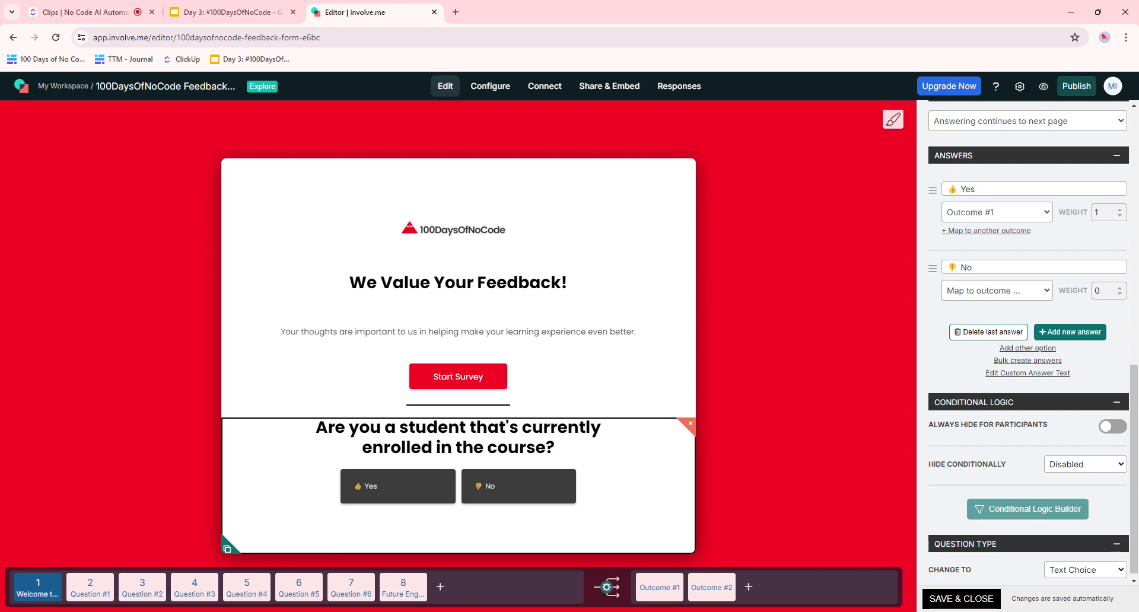
{"action": "scroll", "coordinate": [1116, 358], "scroll_direction": "down", "scroll_amount": 1}
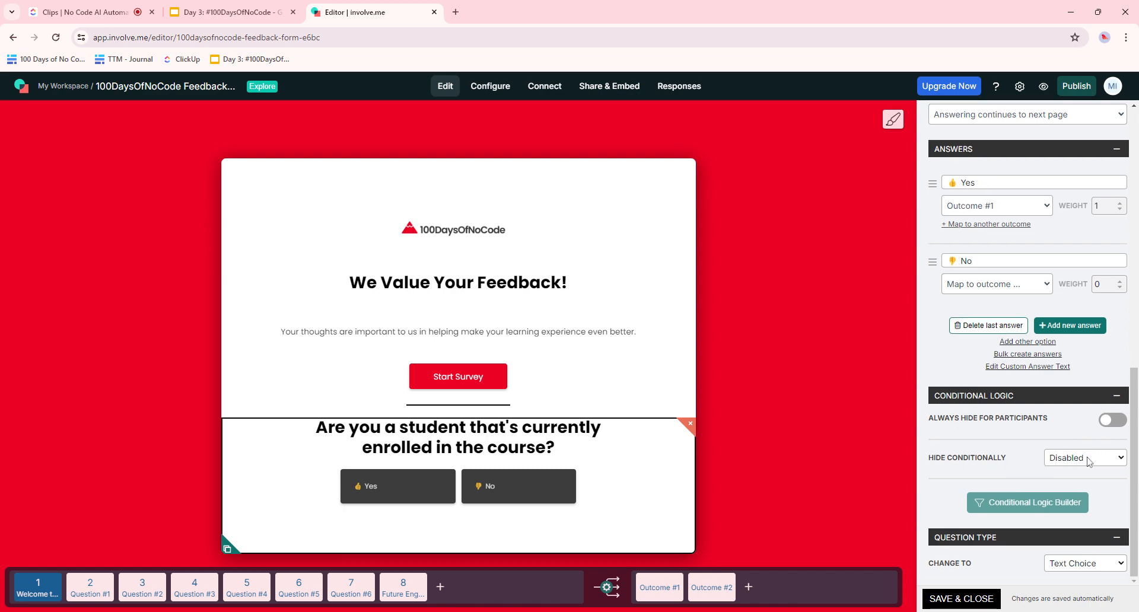
{"action": "left_click", "coordinate": [1089, 494]}
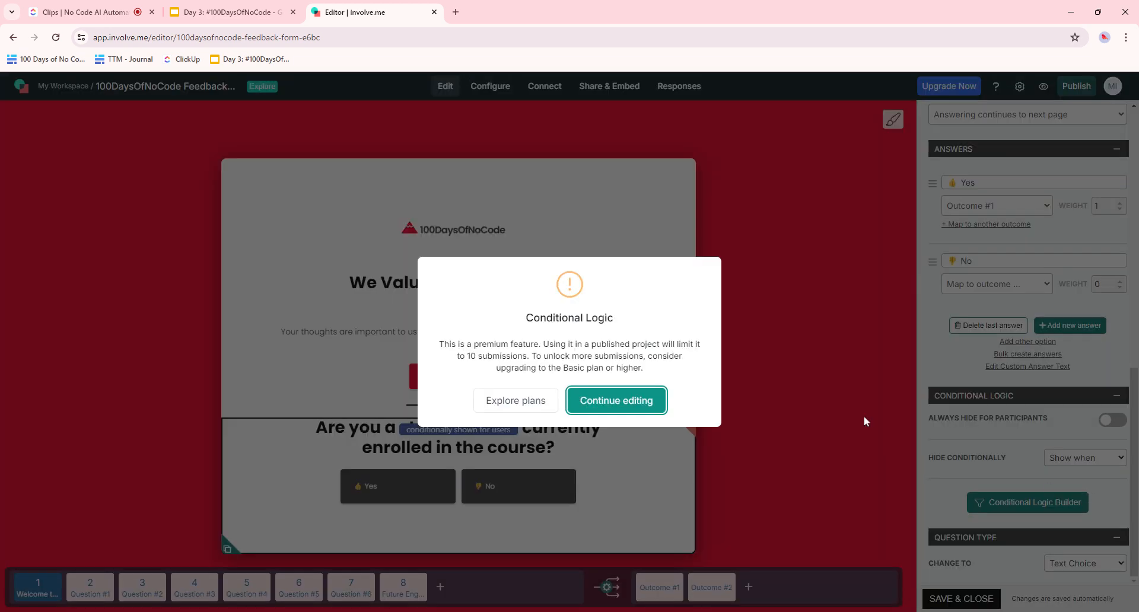
{"action": "left_click", "coordinate": [648, 400]}
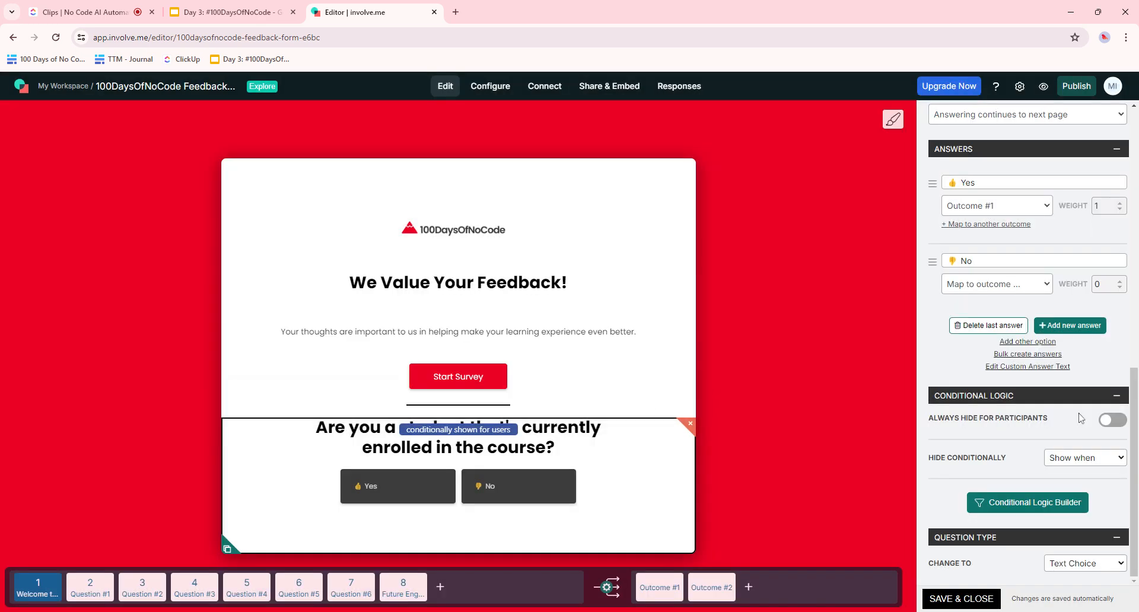
{"action": "left_click", "coordinate": [1113, 420]}
{"action": "left_click", "coordinate": [1113, 420]}
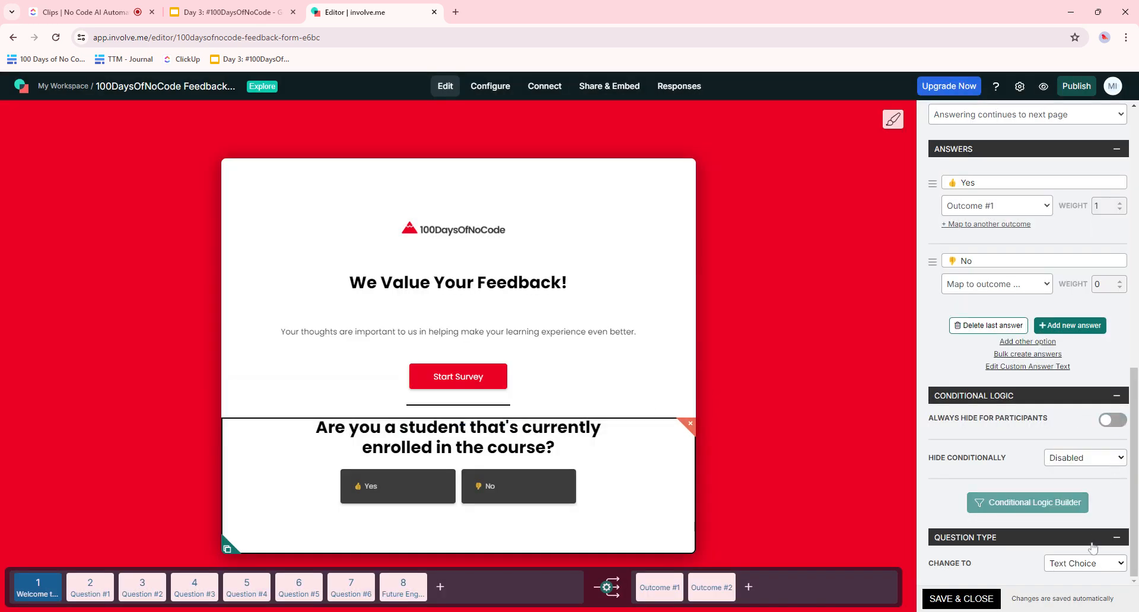
{"action": "left_click", "coordinate": [1088, 564]}
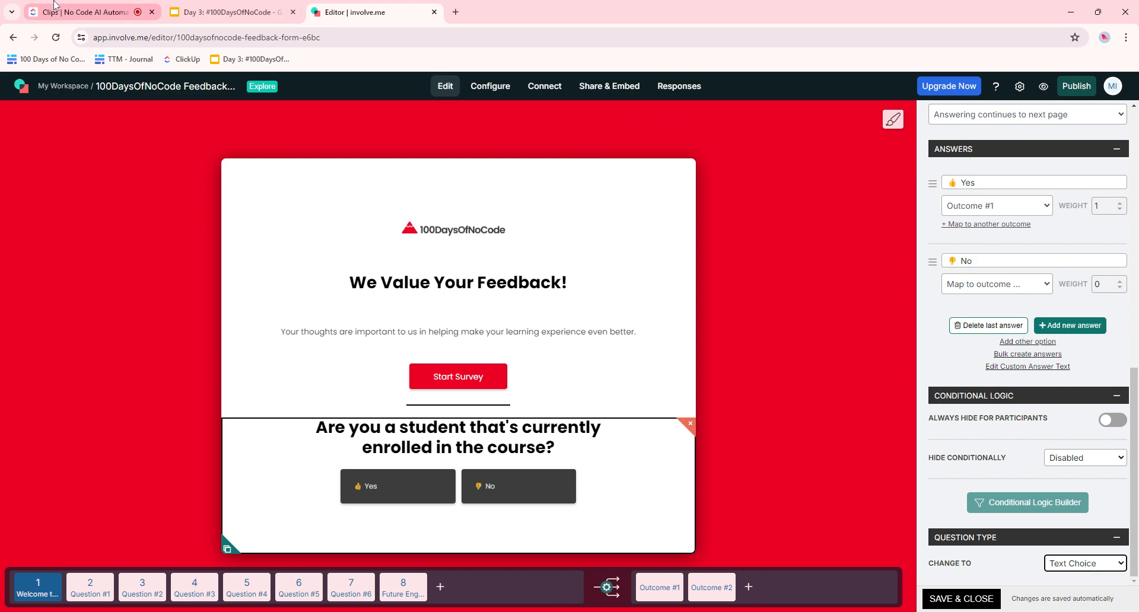
{"action": "left_click", "coordinate": [89, 12]}
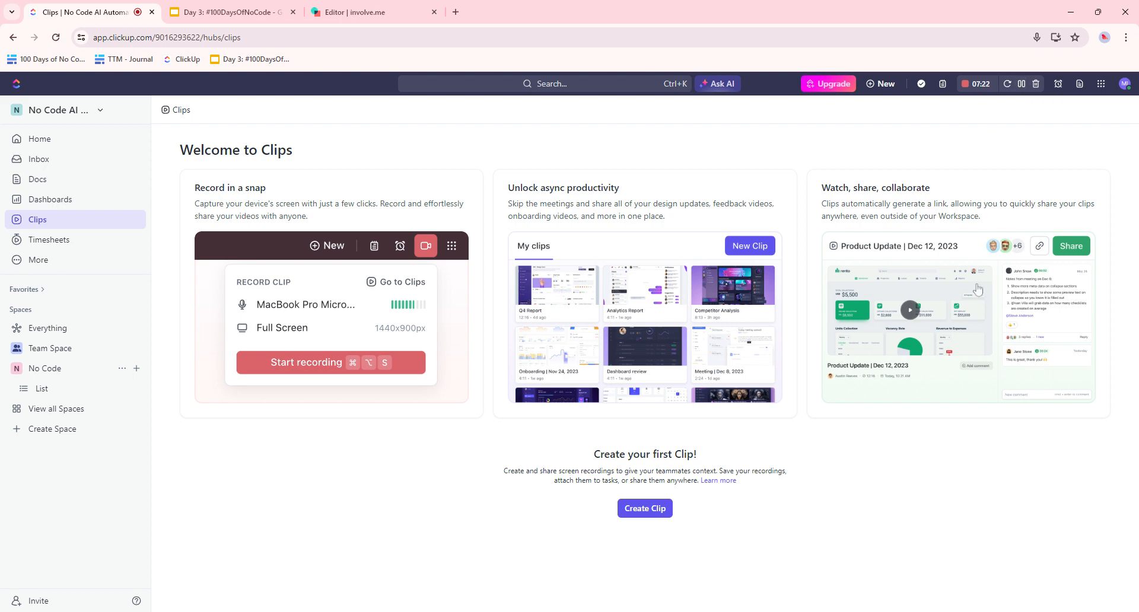
{"action": "left_click", "coordinate": [385, 7]}
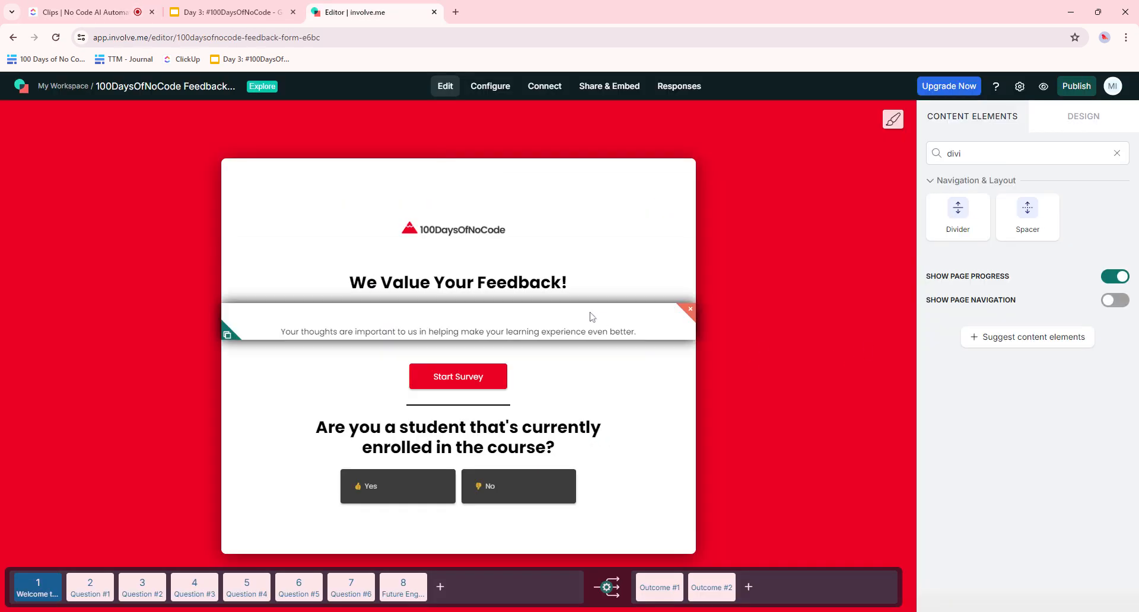
- Inspect the welcome page's logo, heading, paragraph, Start Survey button, divider and enrollment question blocks
{"action": "mouse_move", "coordinate": [42, 596]}
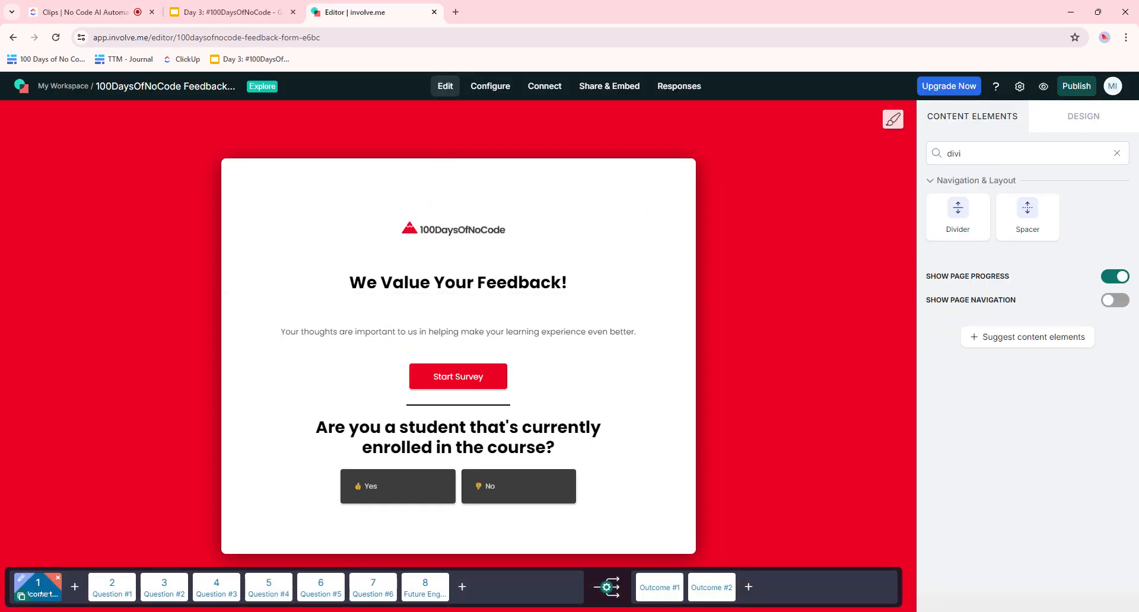
{"action": "left_click", "coordinate": [468, 229]}
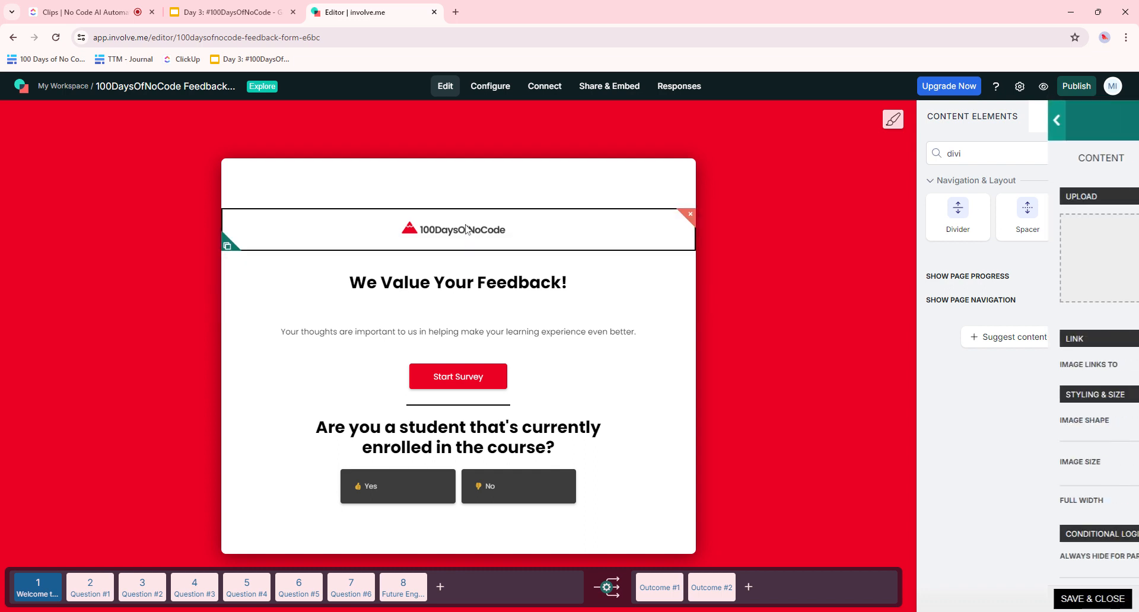
{"action": "left_click", "coordinate": [517, 291]}
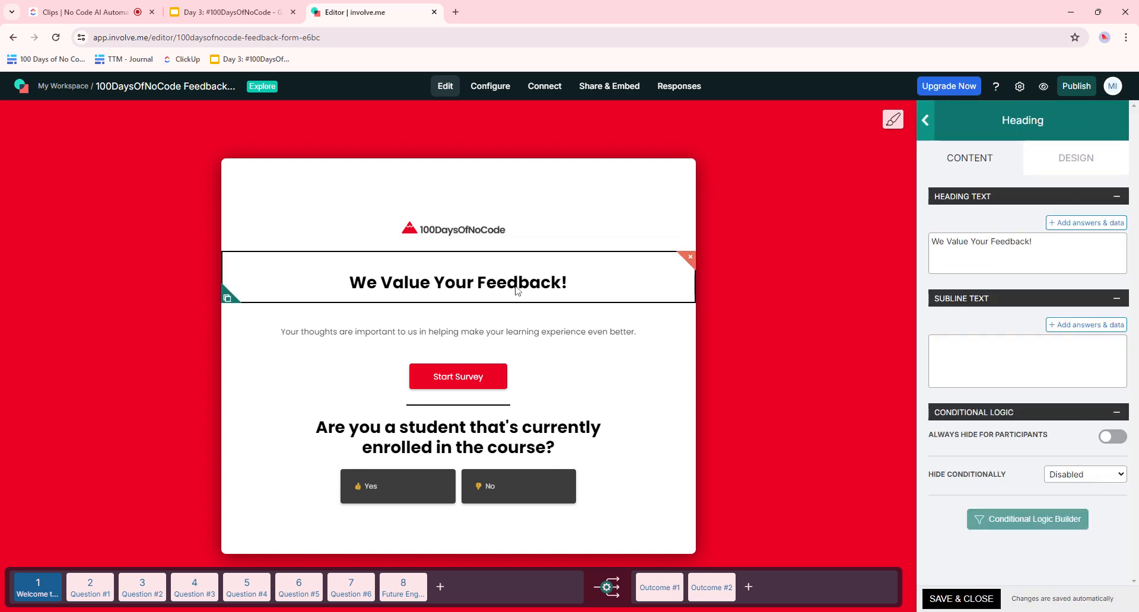
{"action": "left_click", "coordinate": [537, 334]}
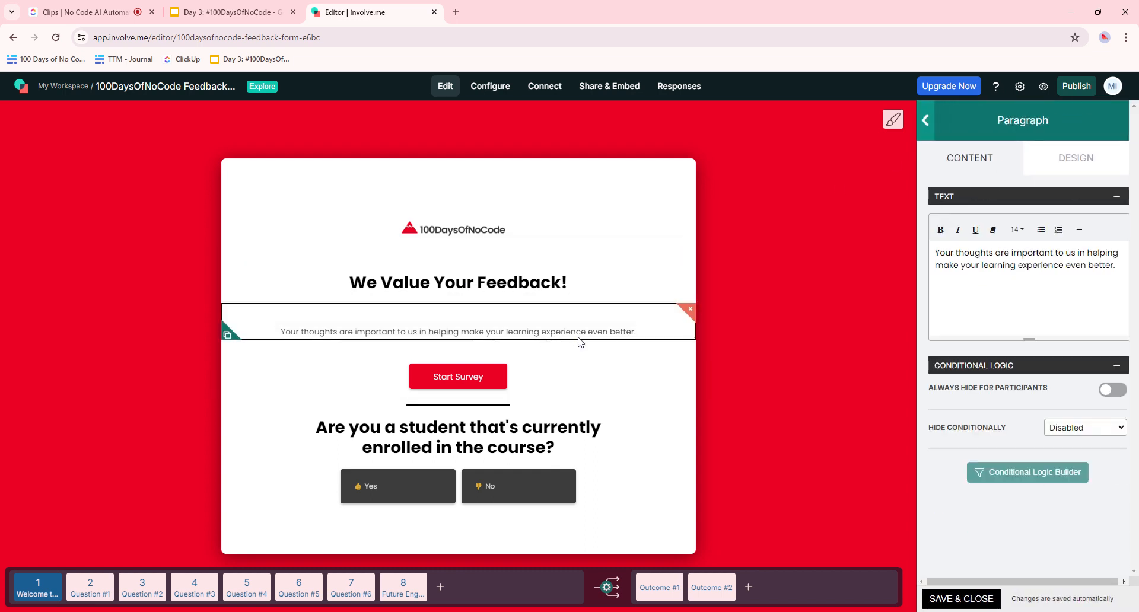
{"action": "left_click", "coordinate": [532, 384]}
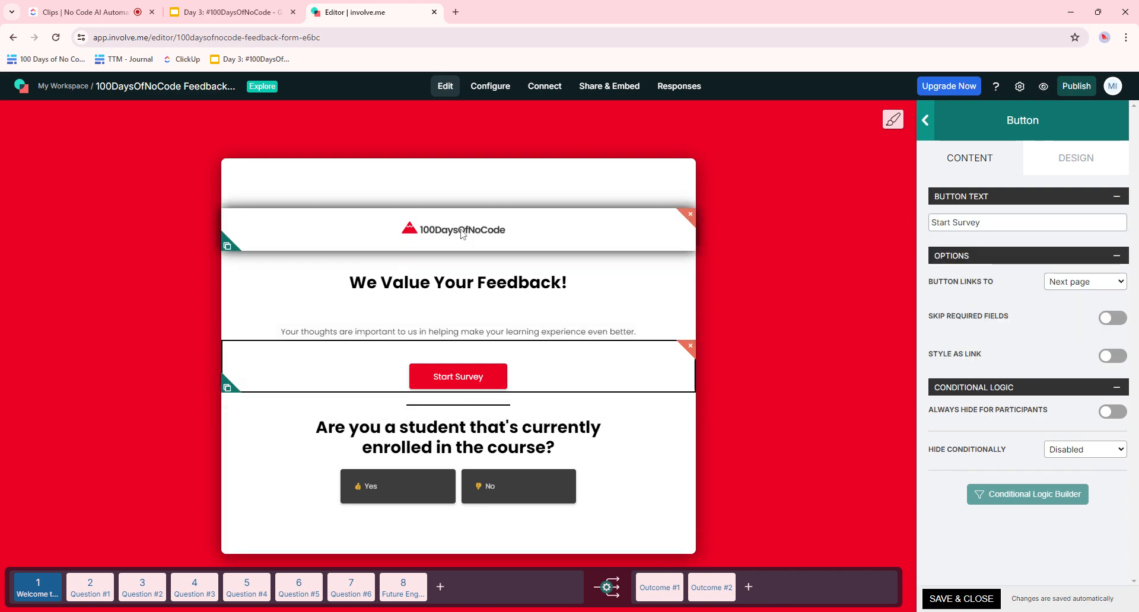
{"action": "left_click", "coordinate": [474, 413]}
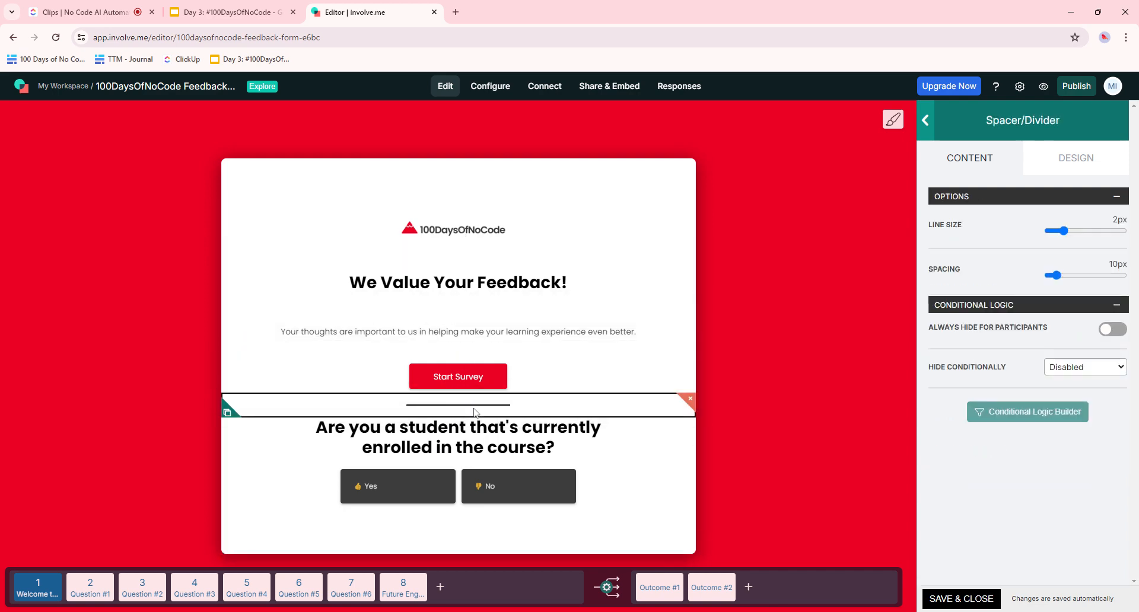
{"action": "left_click", "coordinate": [482, 452]}
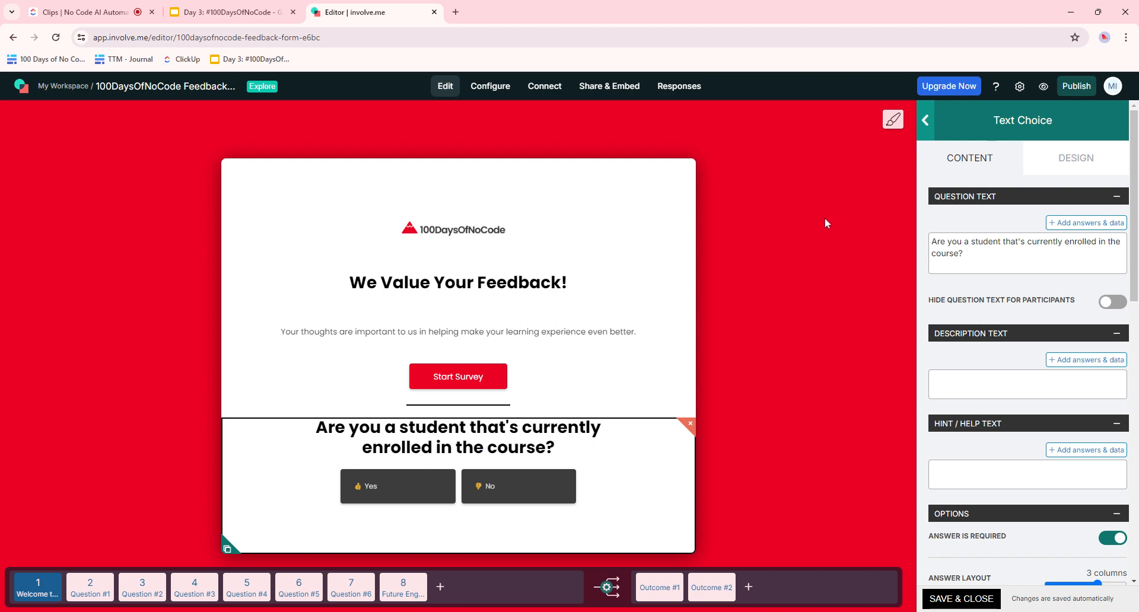
- Check the Design options, clear the element search, and reselect the enrollment question
{"action": "left_click", "coordinate": [925, 120]}
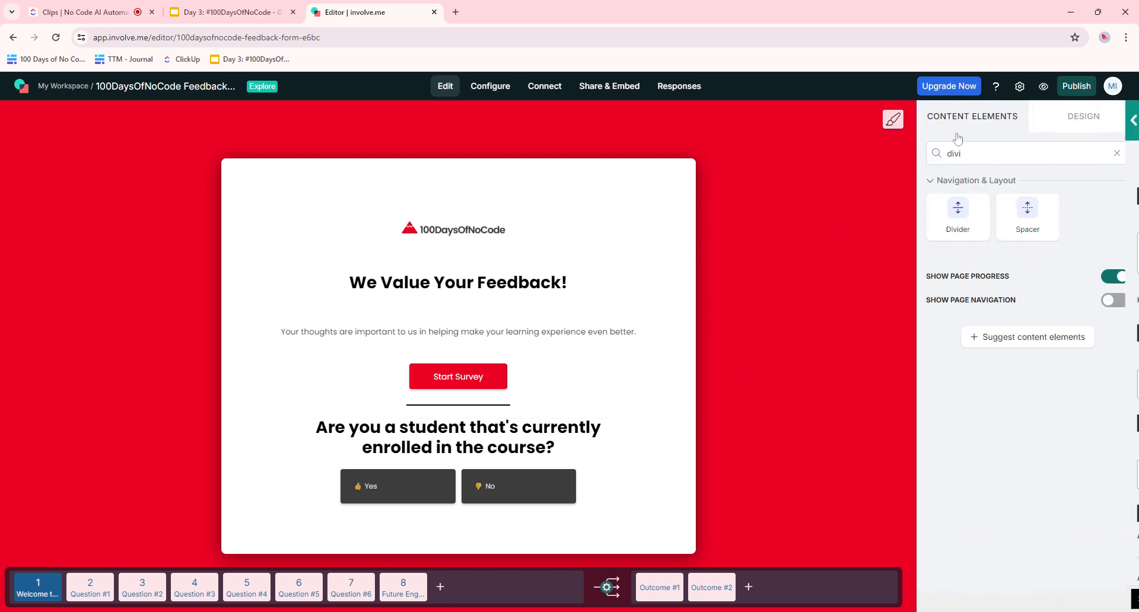
{"action": "left_click", "coordinate": [1087, 119]}
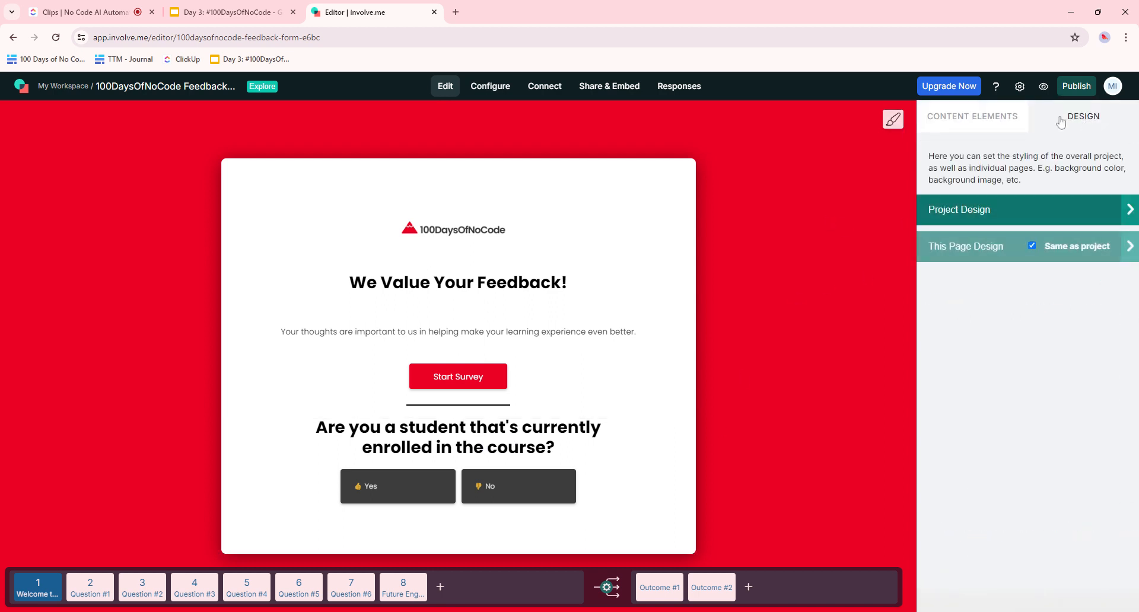
{"action": "left_click", "coordinate": [991, 120]}
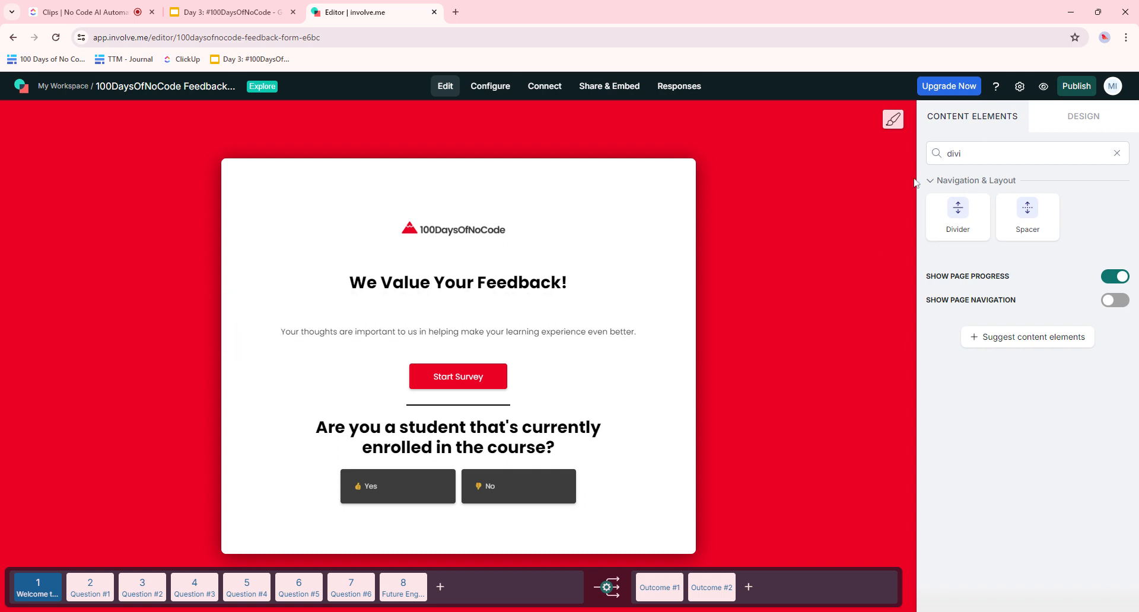
{"action": "left_click", "coordinate": [1117, 153]}
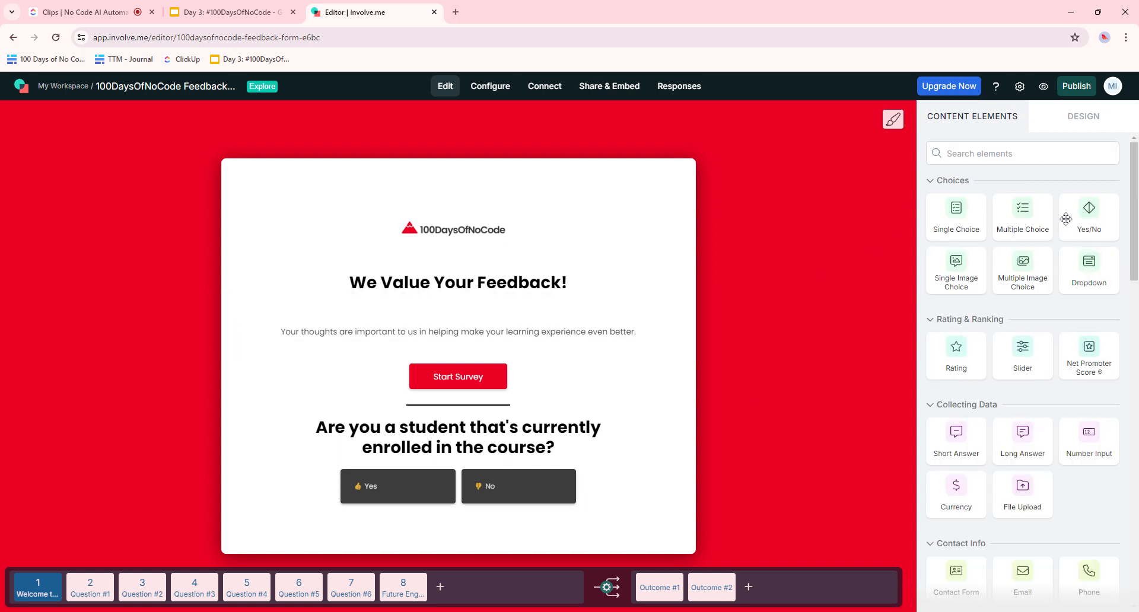
{"action": "left_click", "coordinate": [501, 496]}
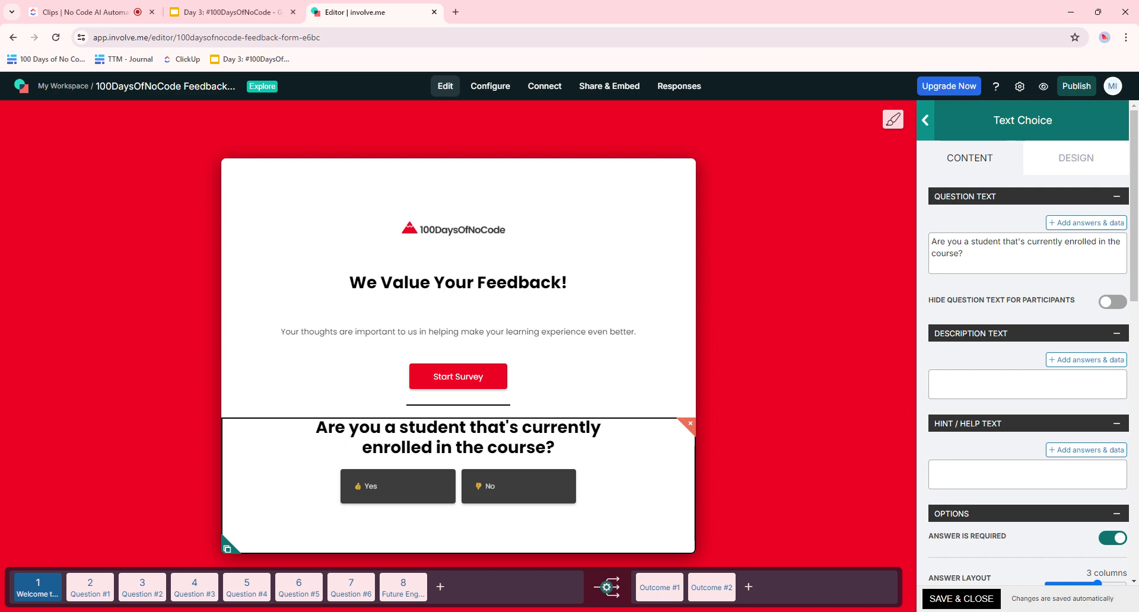
- Set the enrollment question's Click Behavior to 'Logic jump' and map No to Outcome #2, weight 1
{"action": "scroll", "coordinate": [1027, 356], "scroll_direction": "down", "scroll_amount": 3}
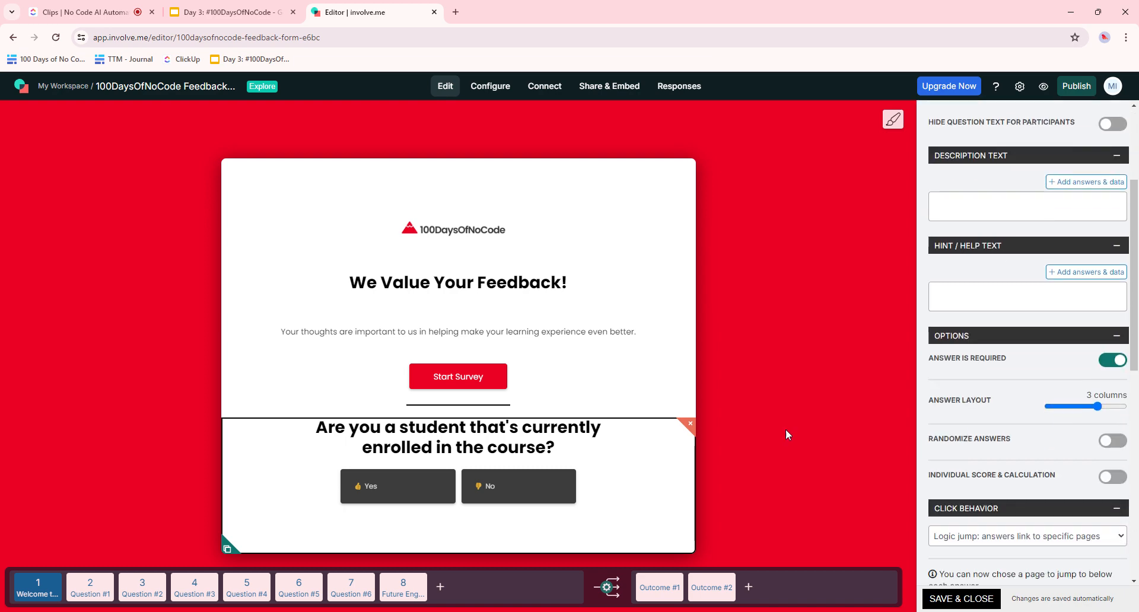
{"action": "scroll", "coordinate": [1104, 356], "scroll_direction": "up", "scroll_amount": 4}
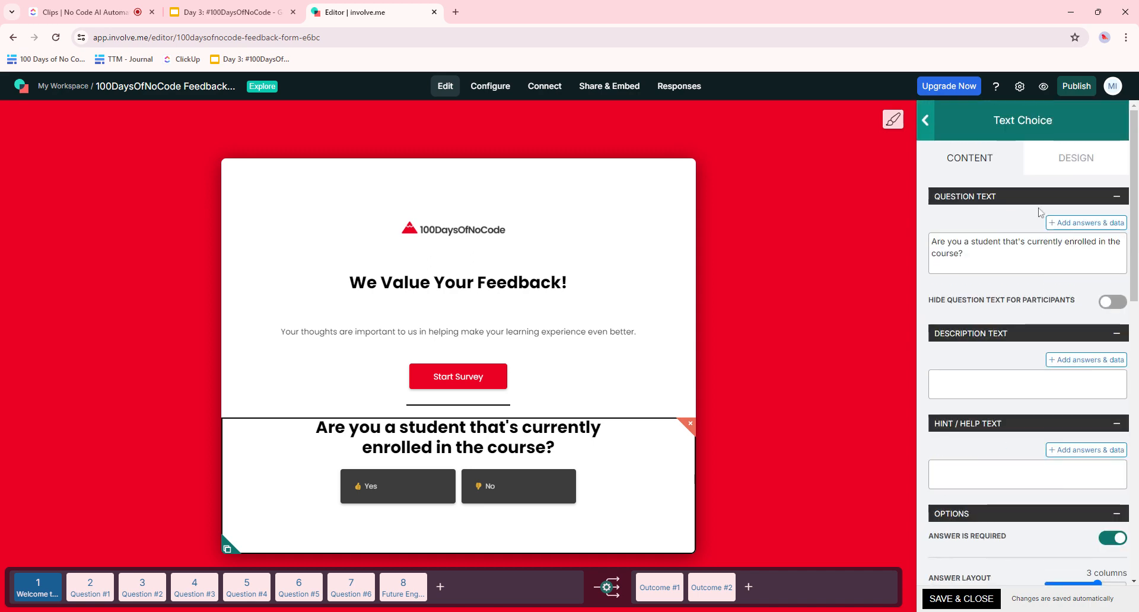
{"action": "scroll", "coordinate": [1035, 231], "scroll_direction": "down", "scroll_amount": 5}
{"action": "scroll", "coordinate": [1036, 243], "scroll_direction": "down", "scroll_amount": 3}
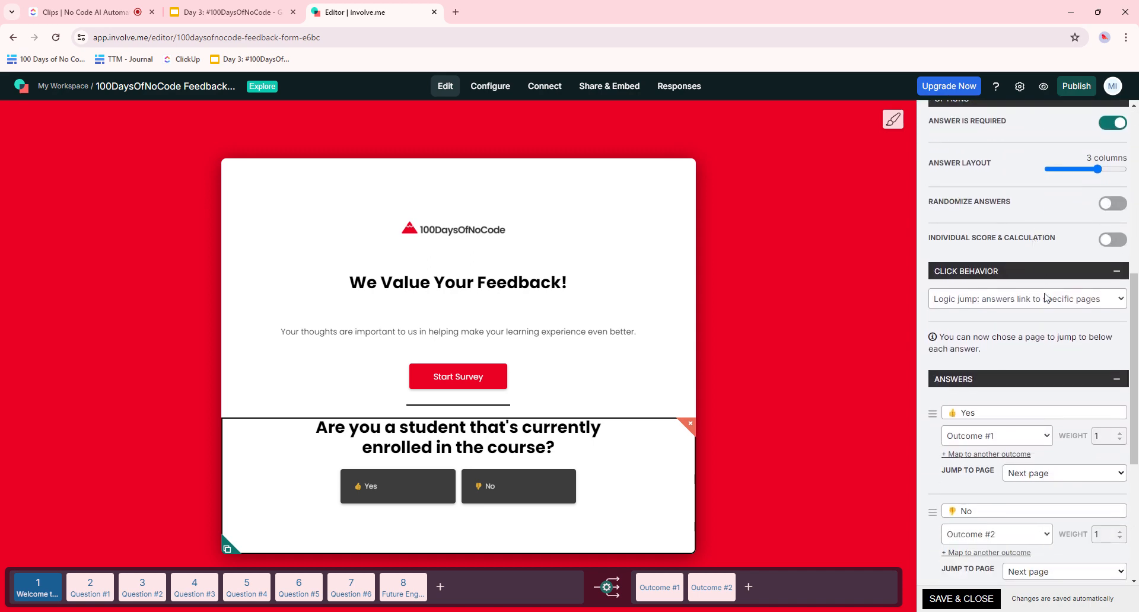
{"action": "left_click", "coordinate": [978, 299]}
{"action": "scroll", "coordinate": [1012, 331], "scroll_direction": "down", "scroll_amount": 2}
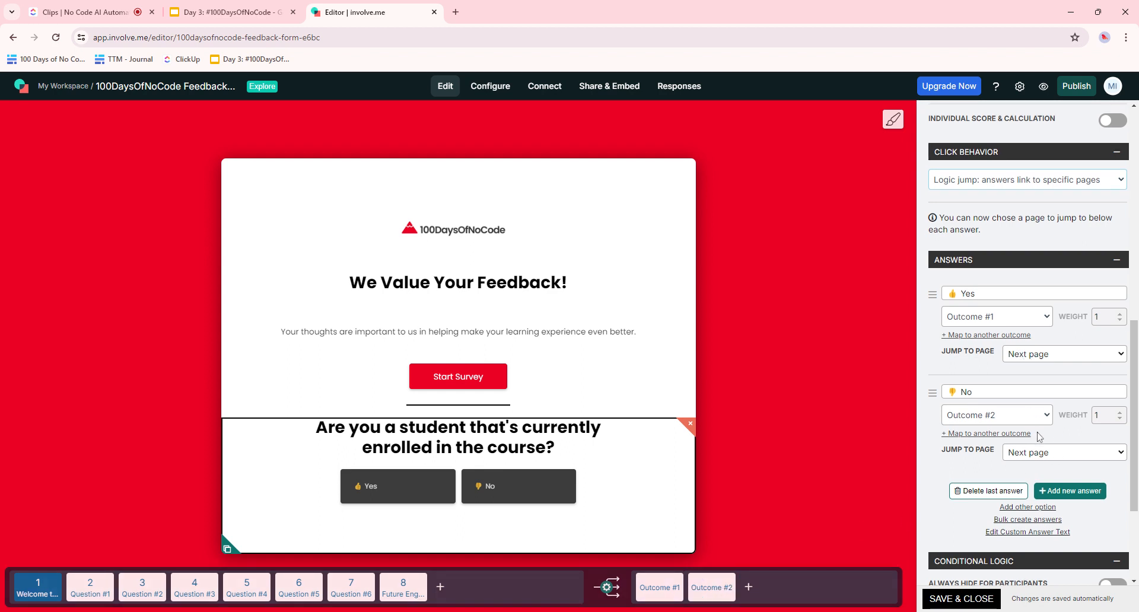
{"action": "scroll", "coordinate": [1040, 438], "scroll_direction": "down", "scroll_amount": 3}
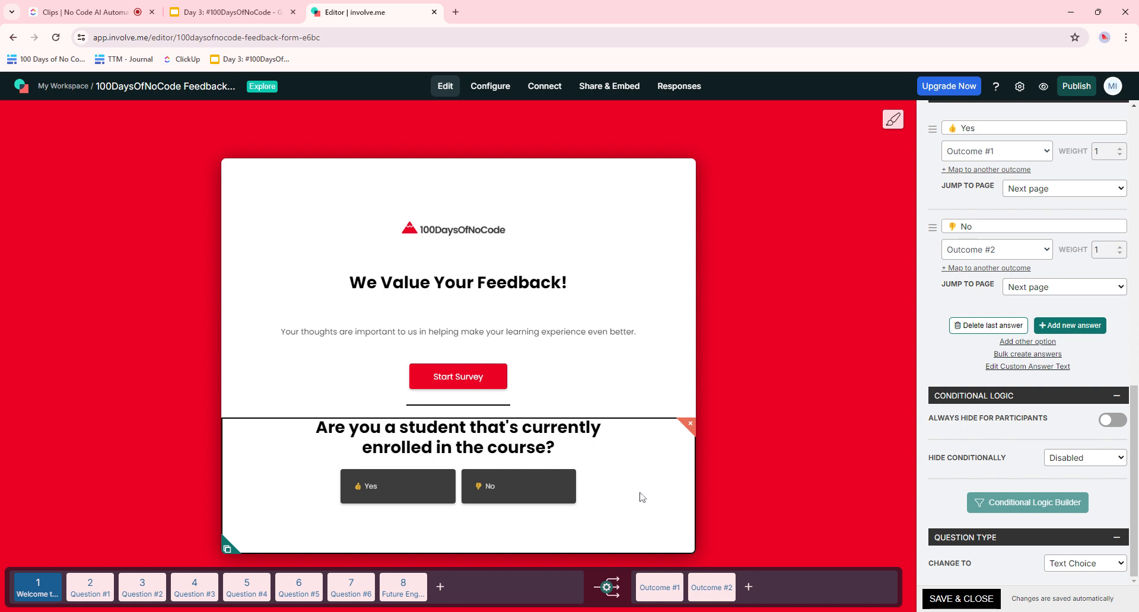
- Review Outcome #2's students-only heading and contact-link paragraph, then move to the Outcome #1 thank-you page
{"action": "left_click", "coordinate": [715, 591]}
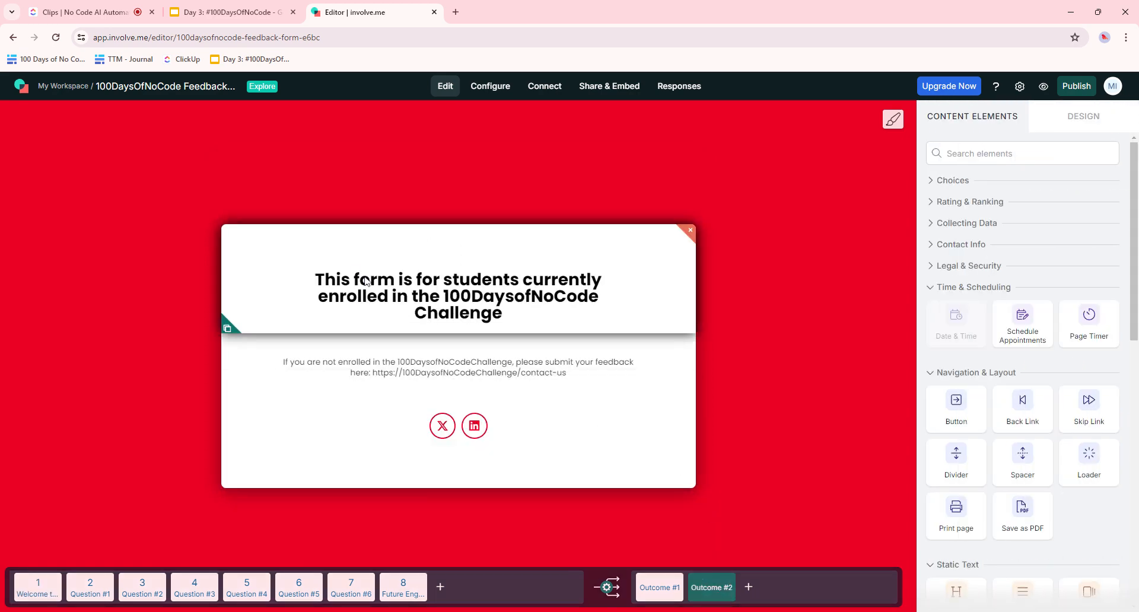
{"action": "left_click", "coordinate": [383, 287]}
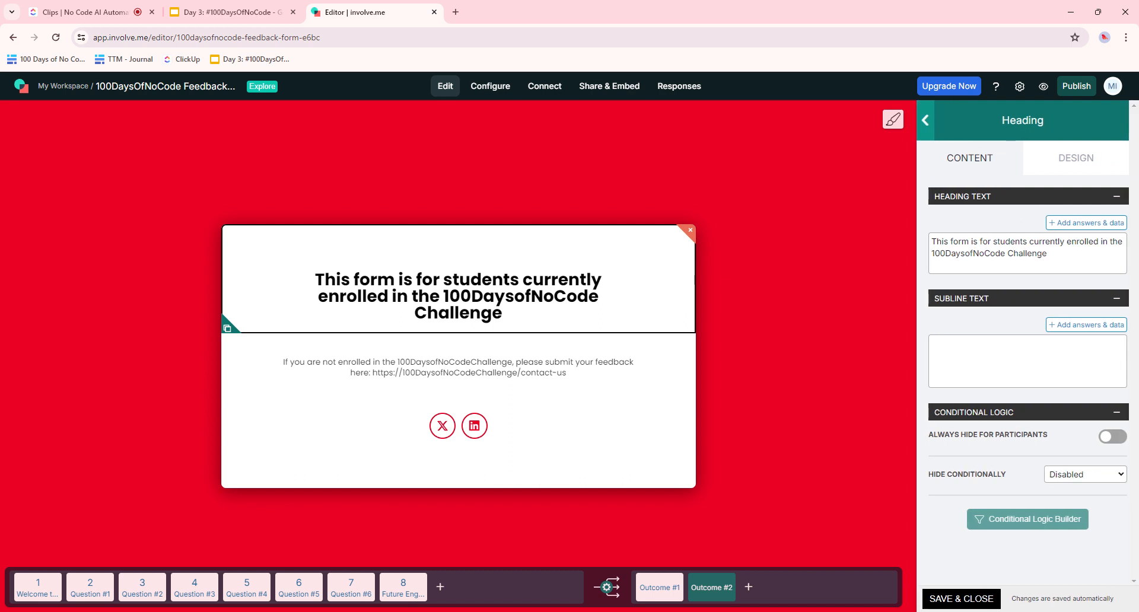
{"action": "left_click", "coordinate": [1048, 254]}
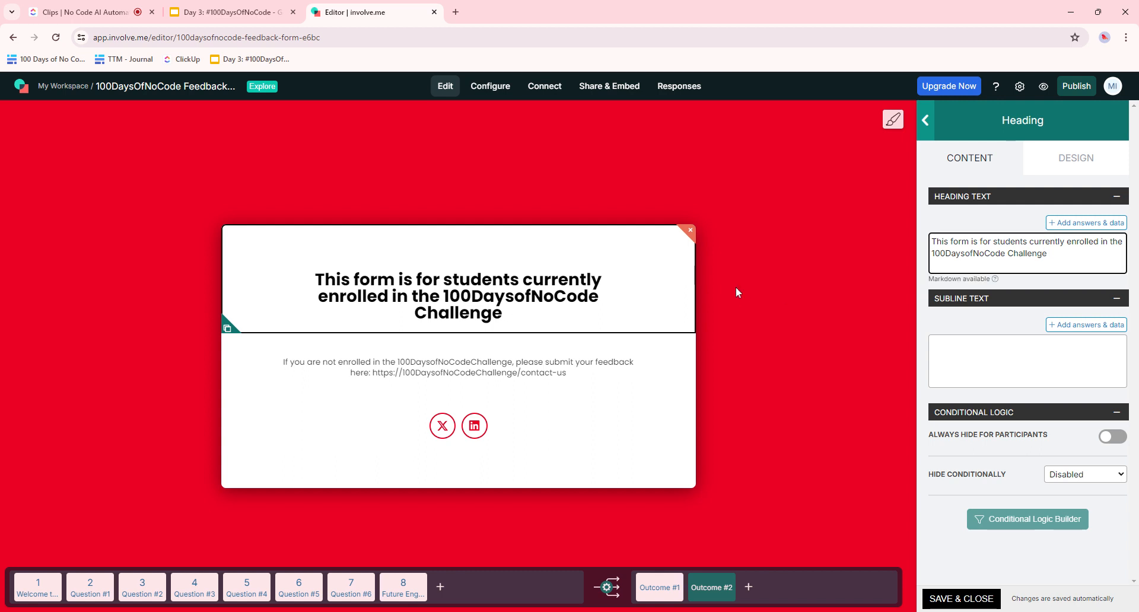
{"action": "left_click", "coordinate": [608, 377]}
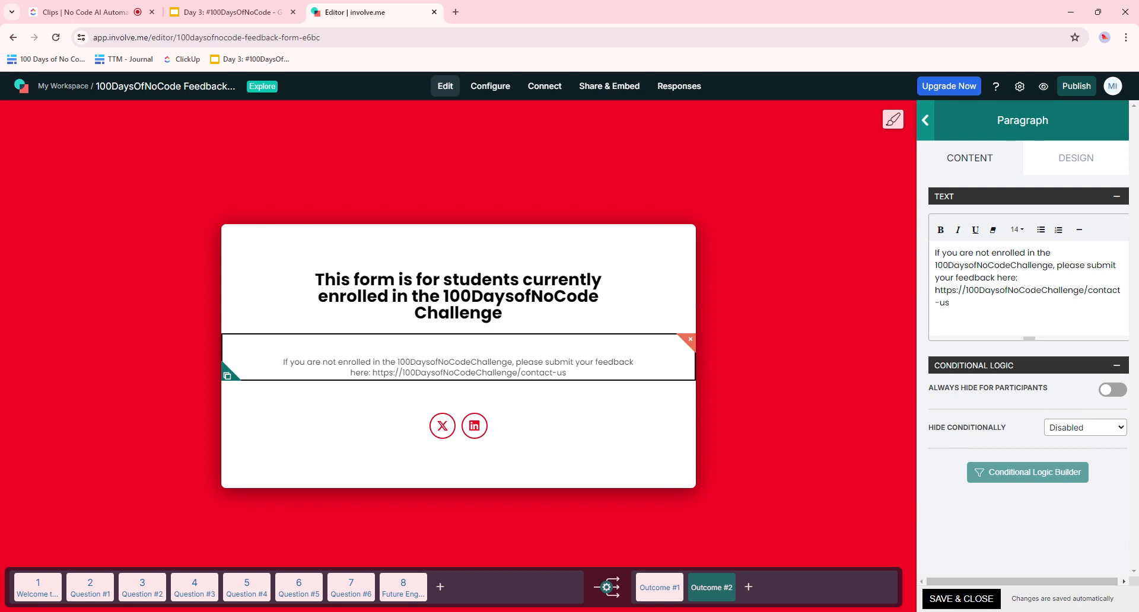
{"action": "left_click_drag", "start_coordinate": [951, 303], "coordinate": [957, 291]}
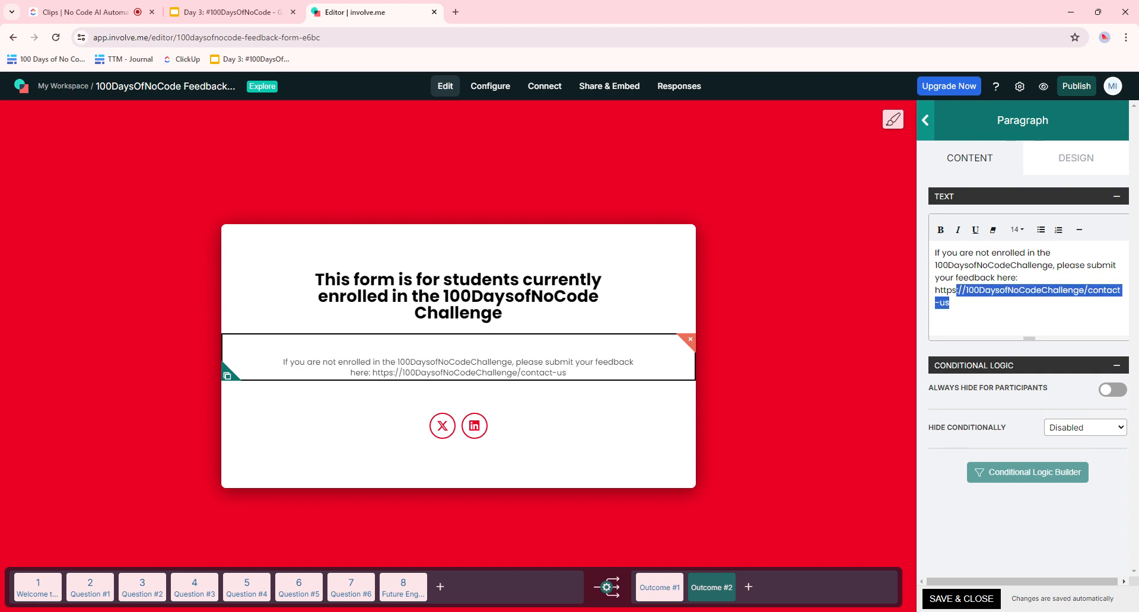
{"action": "left_click", "coordinate": [659, 587]}
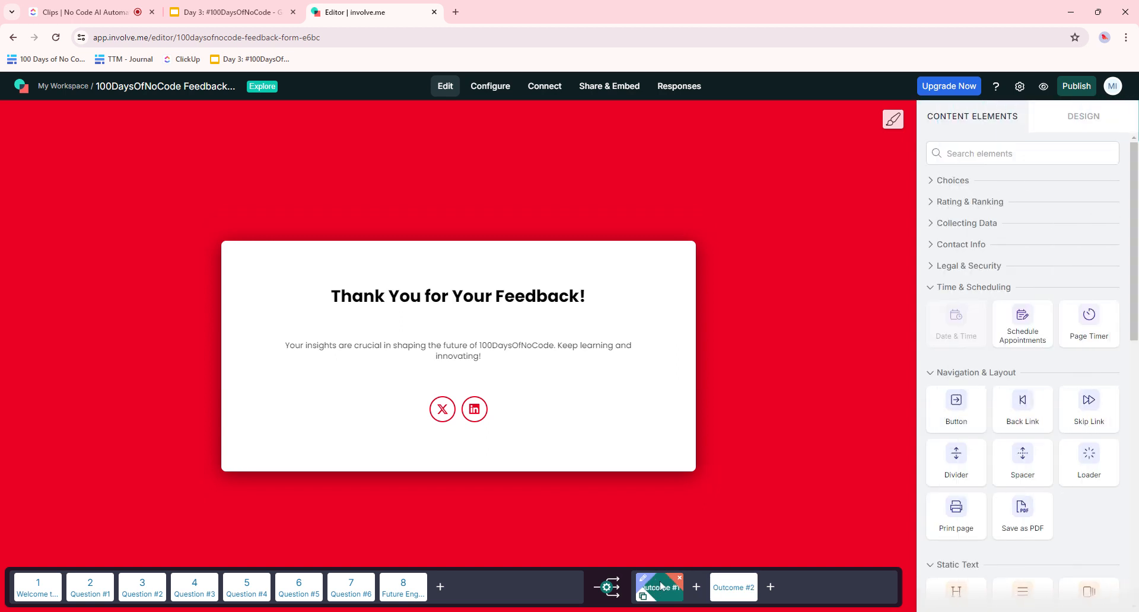
- Look over Outcome #1's social links and paragraph, then go through Welcome to Question #1
{"action": "left_click", "coordinate": [542, 384]}
{"action": "left_click", "coordinate": [550, 353]}
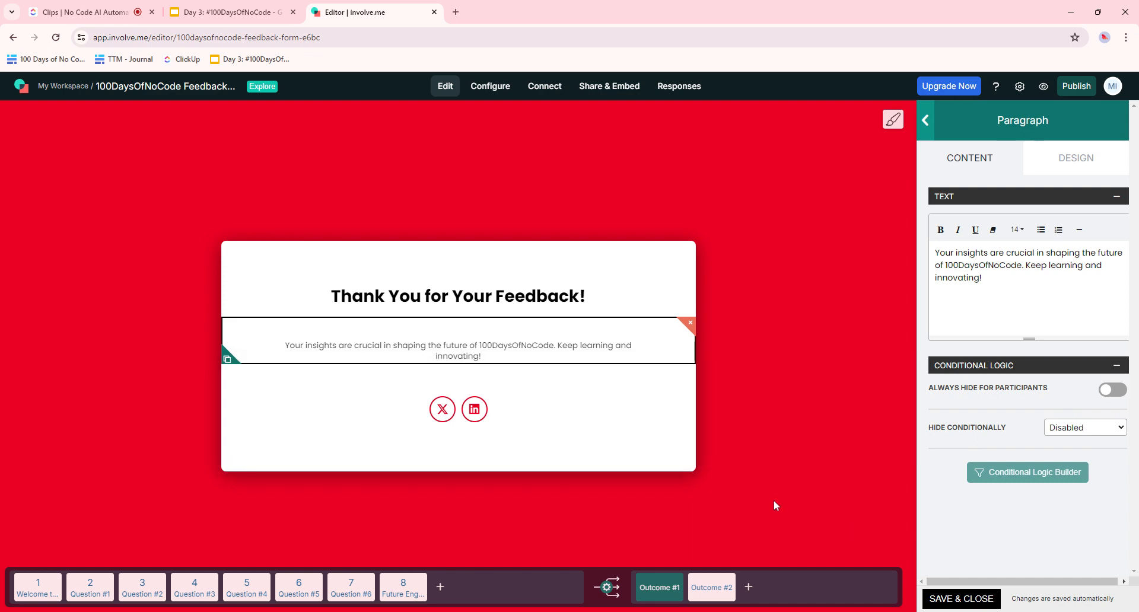
{"action": "left_click", "coordinate": [38, 587]}
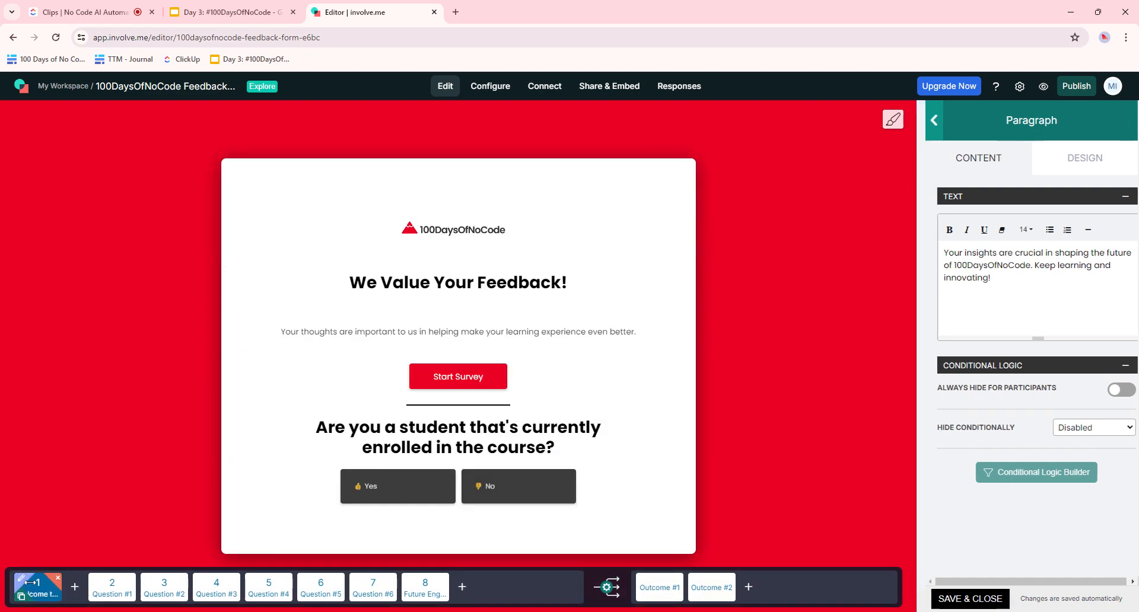
{"action": "left_click", "coordinate": [107, 586]}
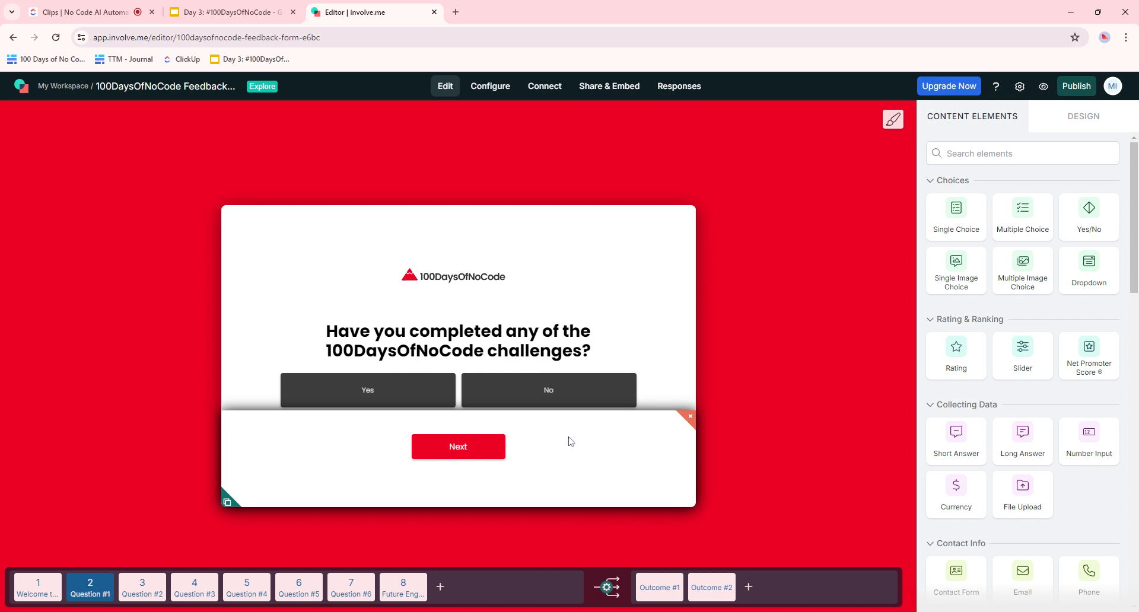
- Switch the challenges-completed question's Click Behavior to 'Logic jump: answers link to specific pages'
{"action": "left_click", "coordinate": [597, 344]}
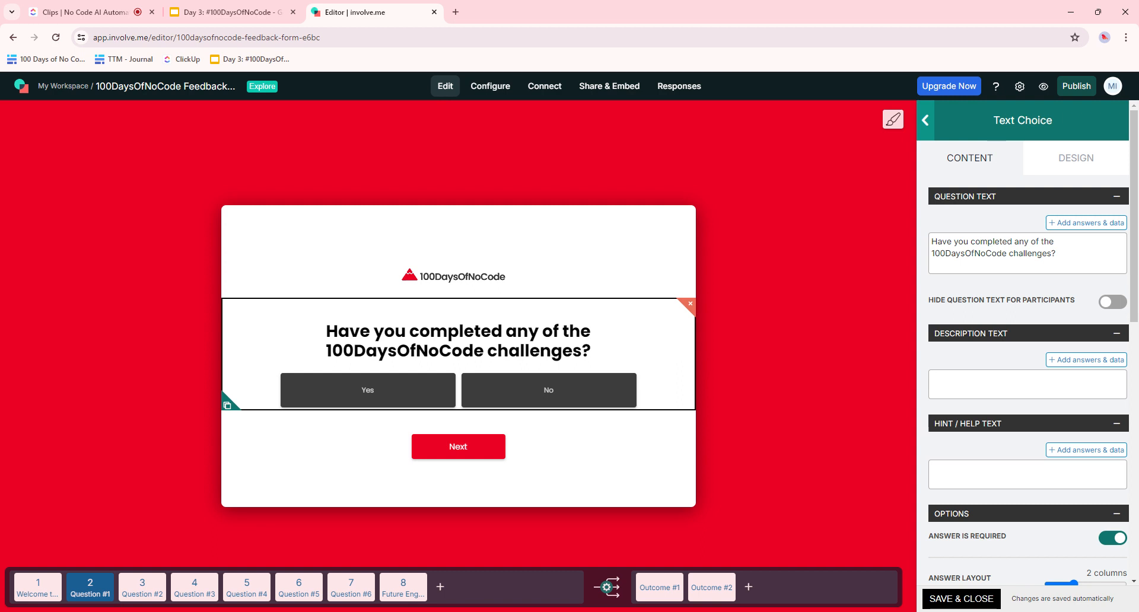
{"action": "mouse_move", "coordinate": [95, 588]}
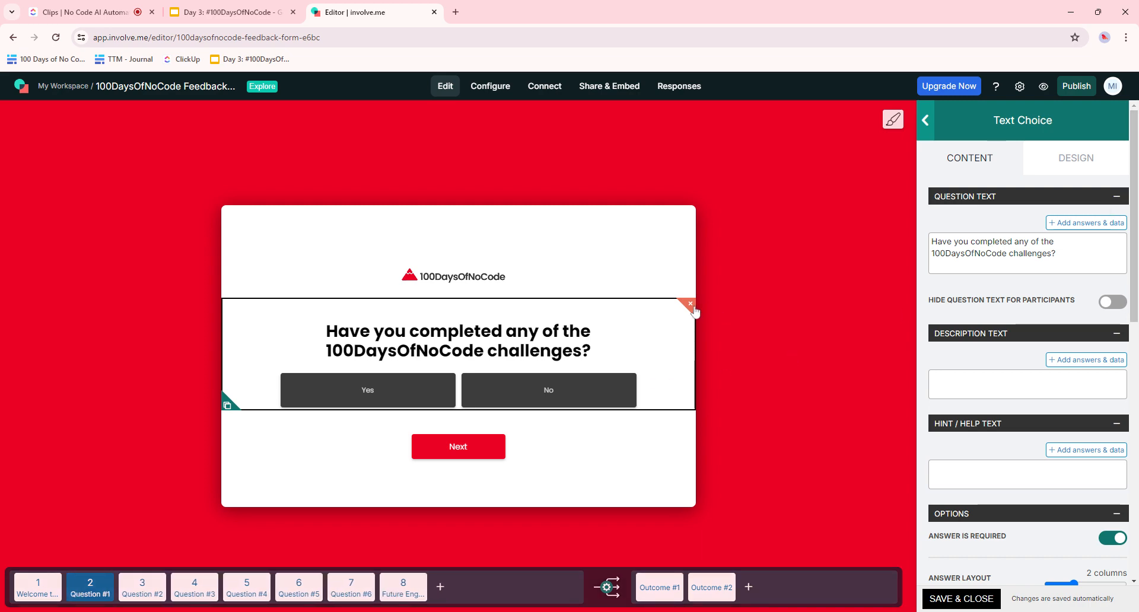
{"action": "scroll", "coordinate": [1012, 350], "scroll_direction": "down", "scroll_amount": 4}
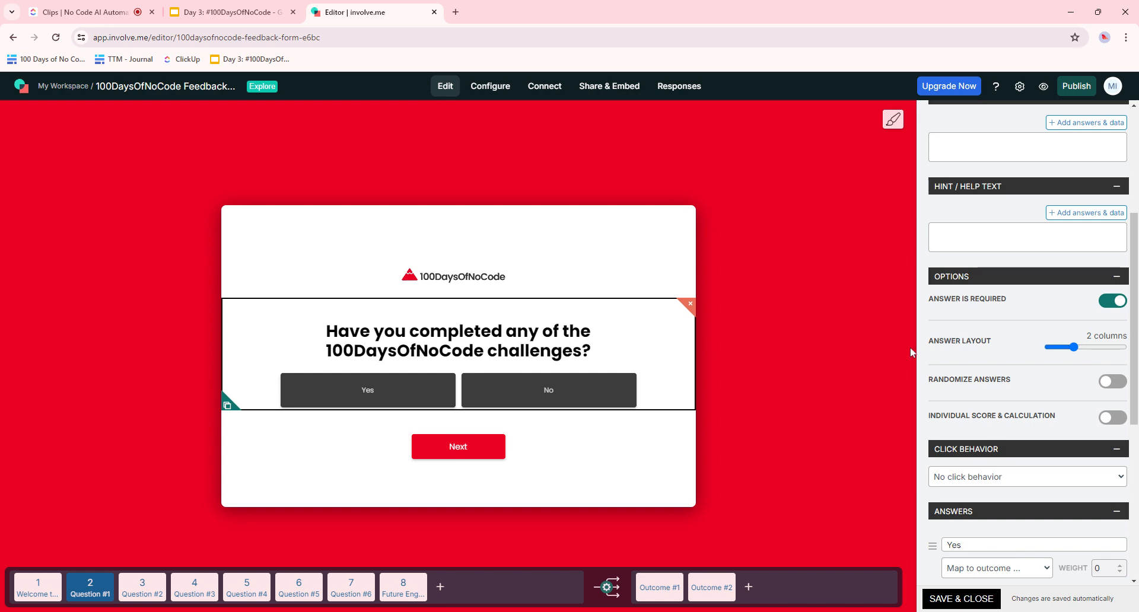
{"action": "scroll", "coordinate": [1012, 327], "scroll_direction": "down", "scroll_amount": 3}
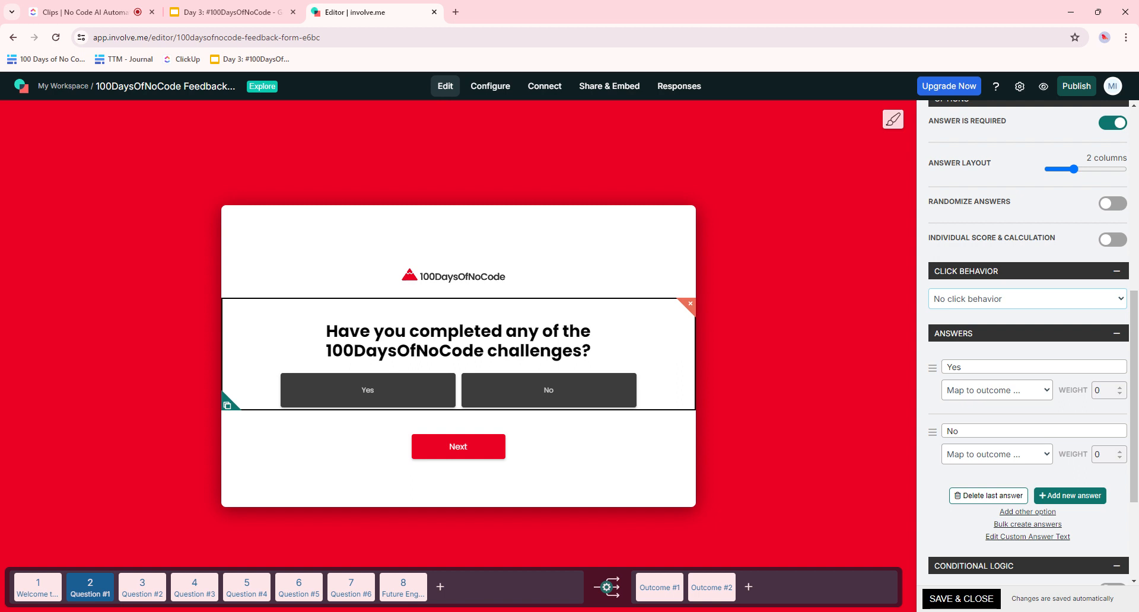
{"action": "left_click", "coordinate": [946, 320]}
{"action": "scroll", "coordinate": [949, 320], "scroll_direction": "down", "scroll_amount": 2}
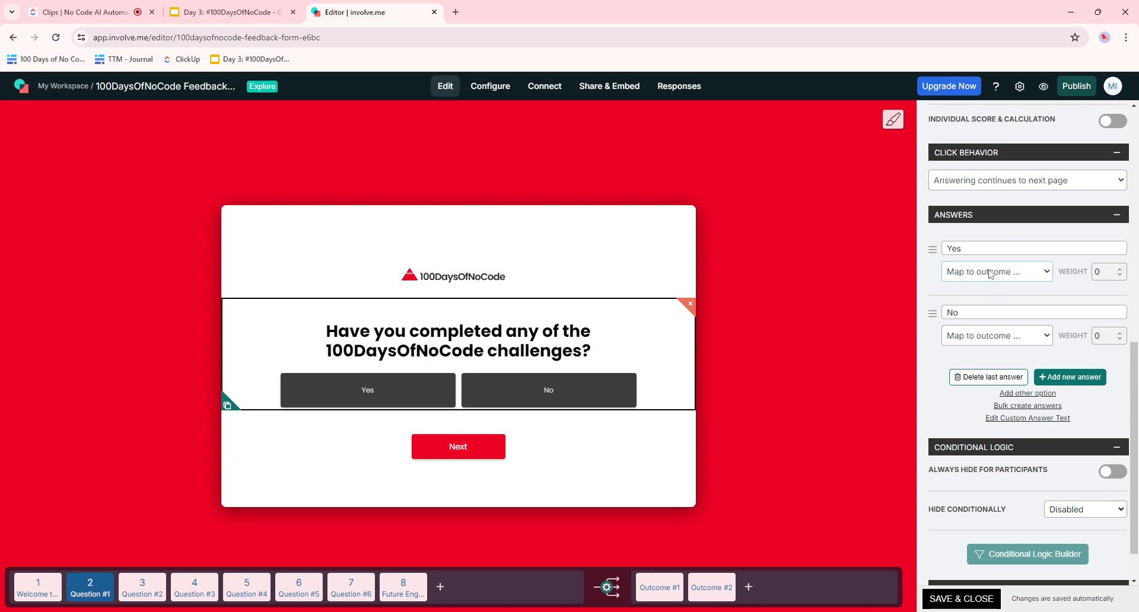
{"action": "scroll", "coordinate": [990, 273], "scroll_direction": "up", "scroll_amount": 2}
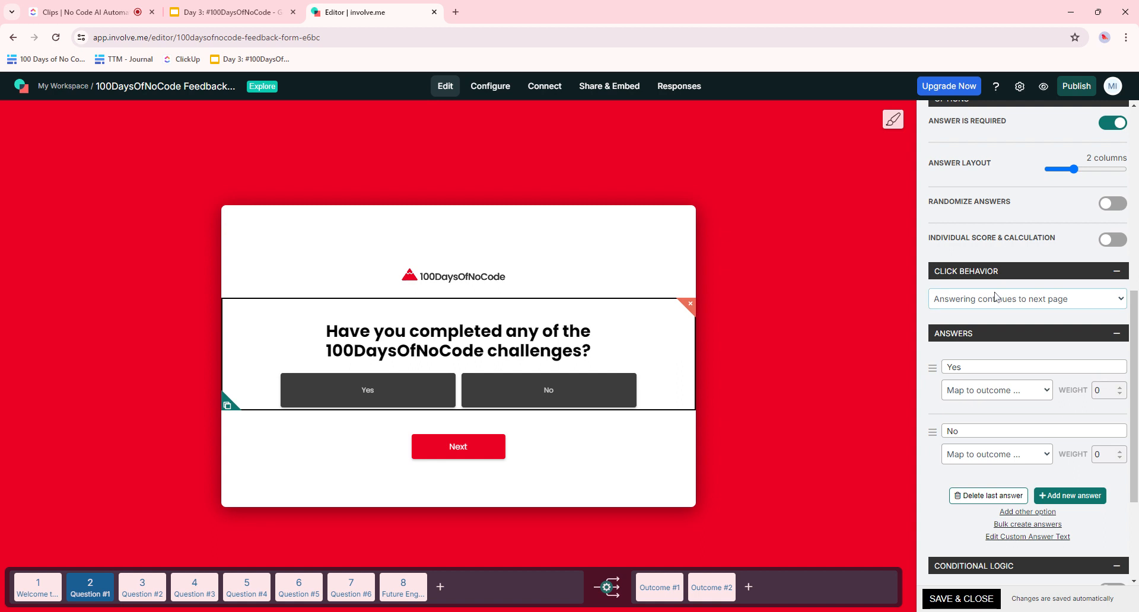
{"action": "left_click", "coordinate": [997, 318]}
{"action": "scroll", "coordinate": [990, 350], "scroll_direction": "down", "scroll_amount": 1}
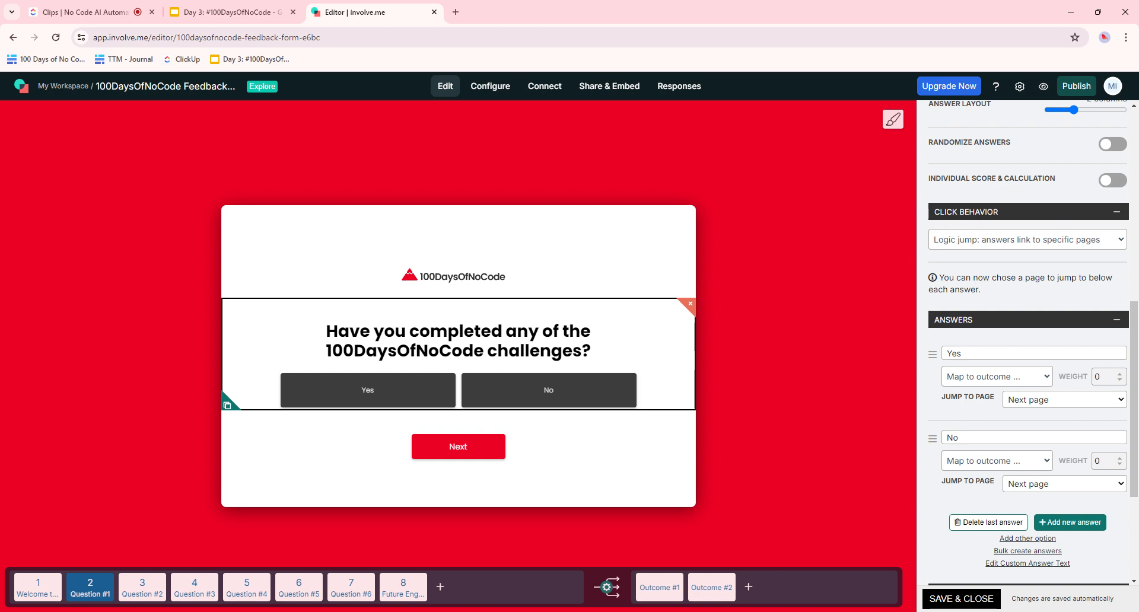
- Point both the Yes and No answers' Jump To Page at Next page, then move to Question #2
{"action": "left_click", "coordinate": [1057, 436]}
{"action": "scroll", "coordinate": [963, 332], "scroll_direction": "down", "scroll_amount": 2}
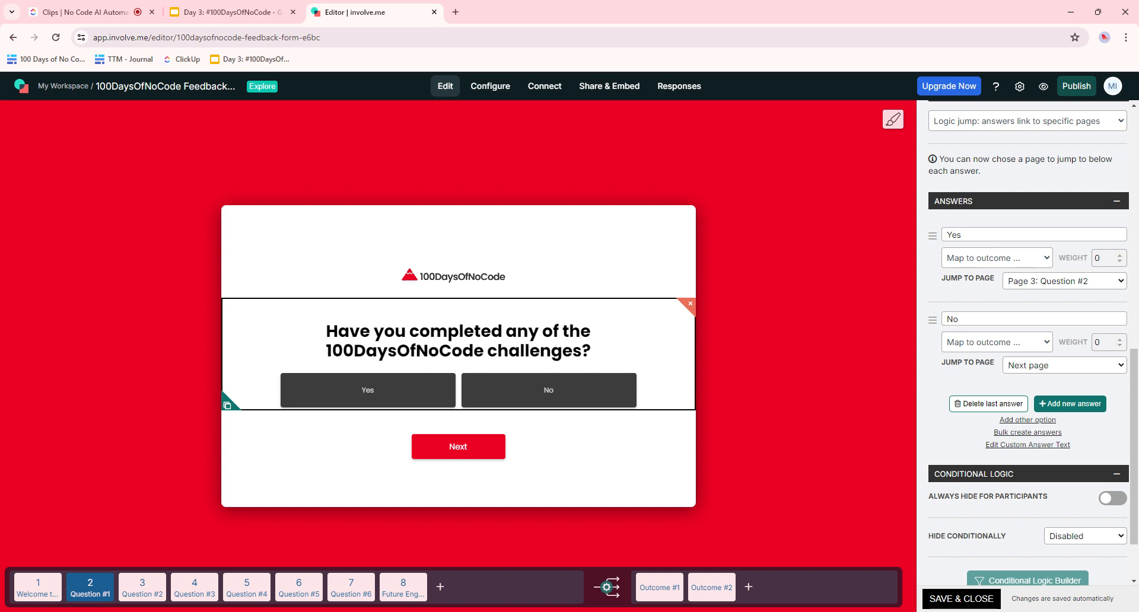
{"action": "left_click", "coordinate": [1068, 404]}
{"action": "scroll", "coordinate": [1076, 424], "scroll_direction": "up", "scroll_amount": 2}
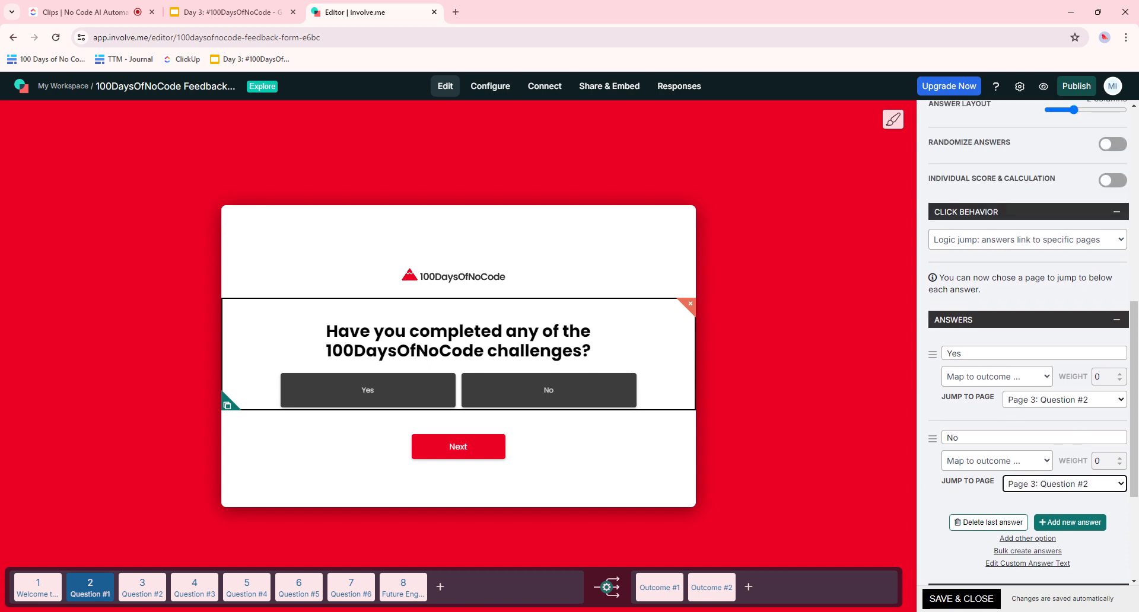
{"action": "left_click", "coordinate": [1084, 404]}
{"action": "left_click", "coordinate": [1076, 413]}
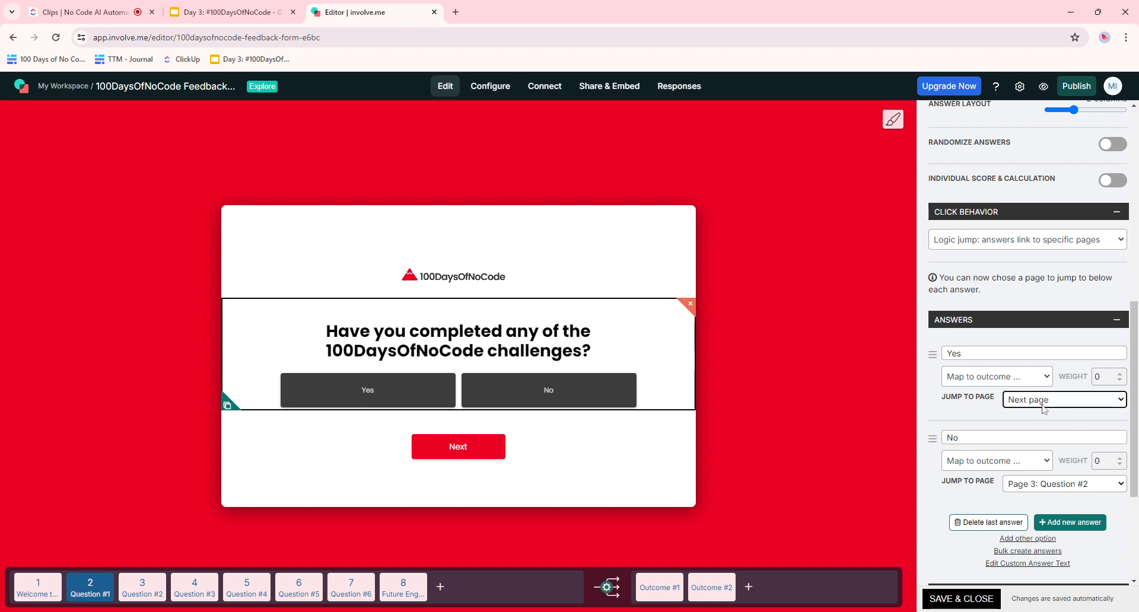
{"action": "left_click", "coordinate": [1063, 487]}
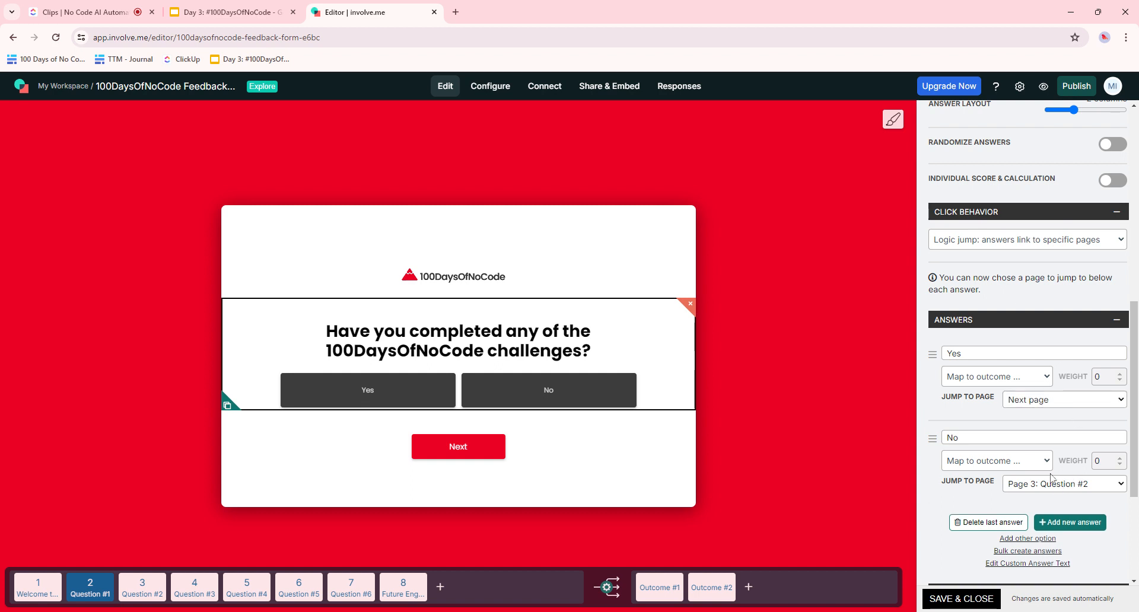
{"action": "left_click", "coordinate": [1066, 357]}
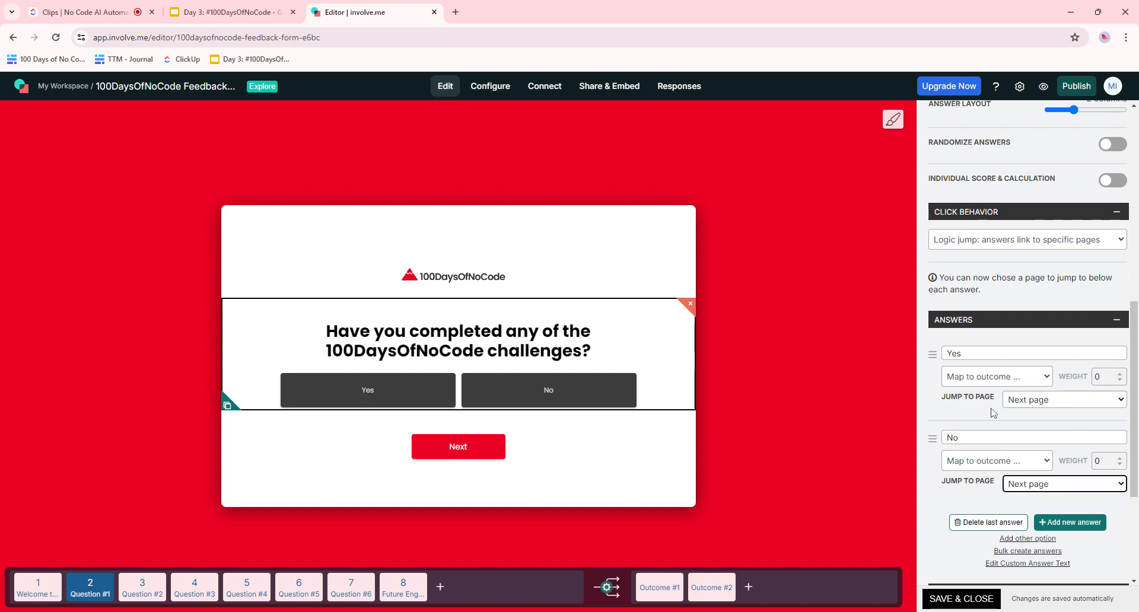
{"action": "scroll", "coordinate": [991, 408], "scroll_direction": "up", "scroll_amount": 3}
{"action": "scroll", "coordinate": [984, 299], "scroll_direction": "down", "scroll_amount": 4}
{"action": "left_click", "coordinate": [142, 587]}
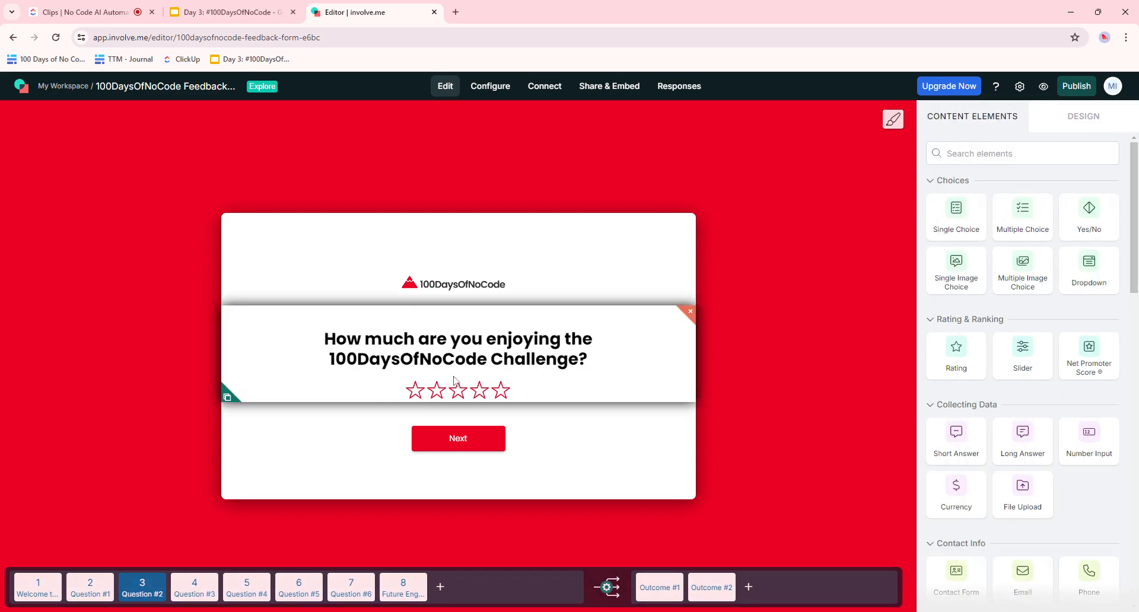
- Check the rating question and Question #3's favourite-aspects answers, then move to Question #4
{"action": "left_click", "coordinate": [454, 379]}
{"action": "left_click", "coordinate": [194, 586]}
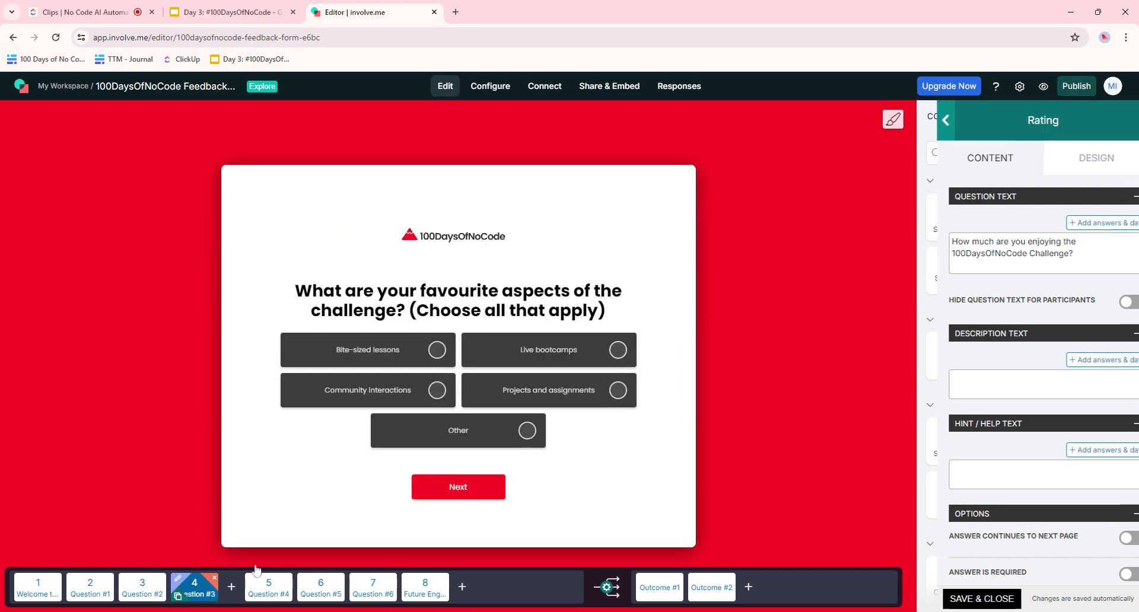
{"action": "left_click", "coordinate": [656, 435]}
{"action": "scroll", "coordinate": [934, 501], "scroll_direction": "down", "scroll_amount": 6}
{"action": "scroll", "coordinate": [1003, 504], "scroll_direction": "down", "scroll_amount": 4}
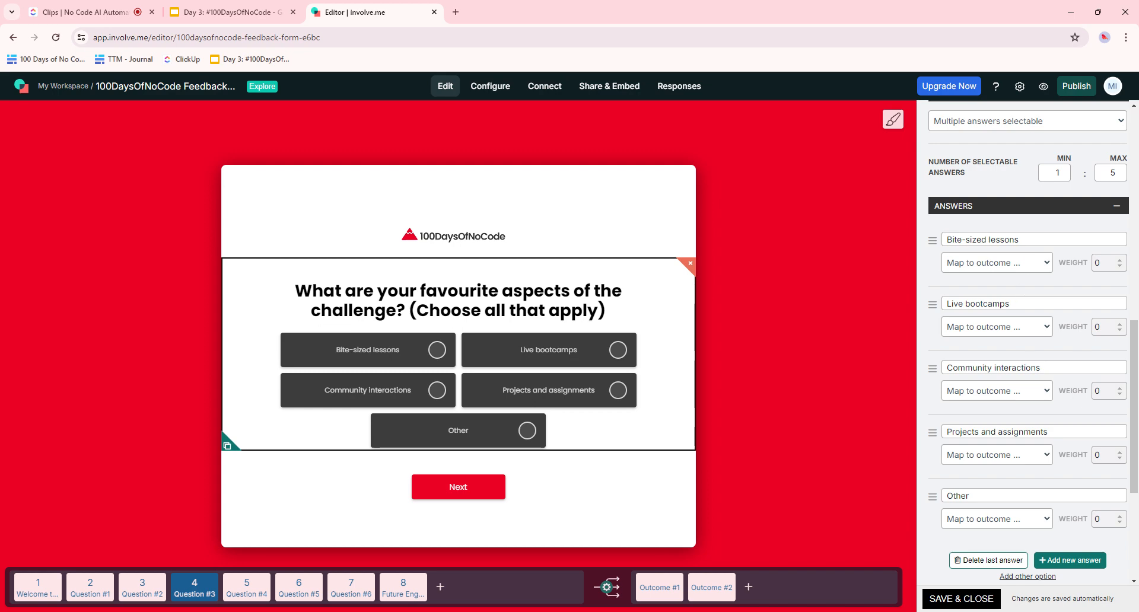
{"action": "scroll", "coordinate": [1028, 345], "scroll_direction": "down", "scroll_amount": 4}
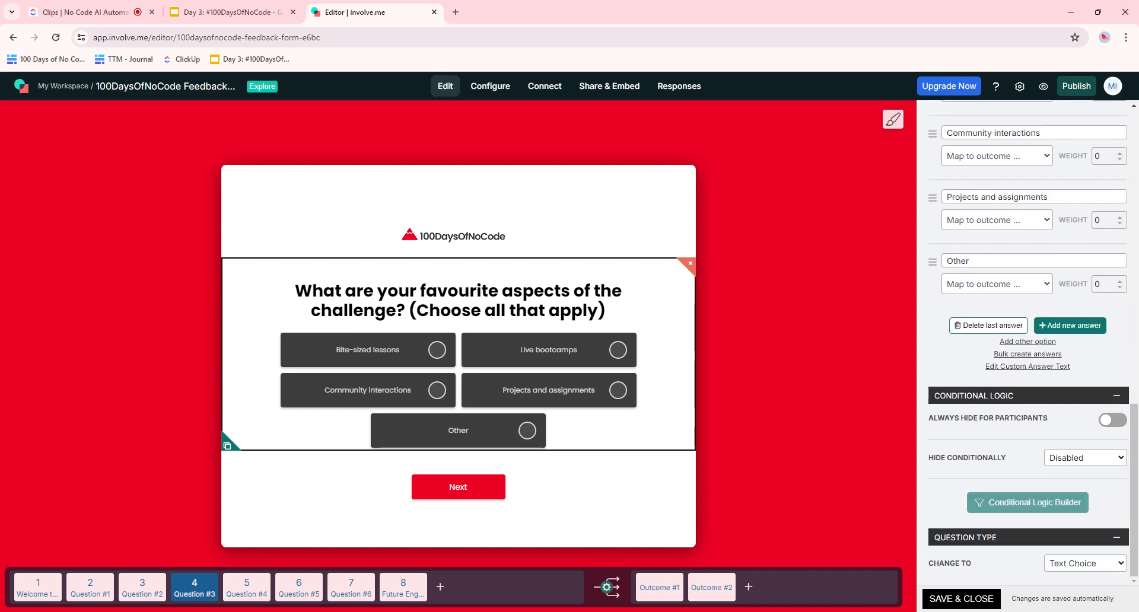
{"action": "scroll", "coordinate": [1027, 356], "scroll_direction": "up", "scroll_amount": 5}
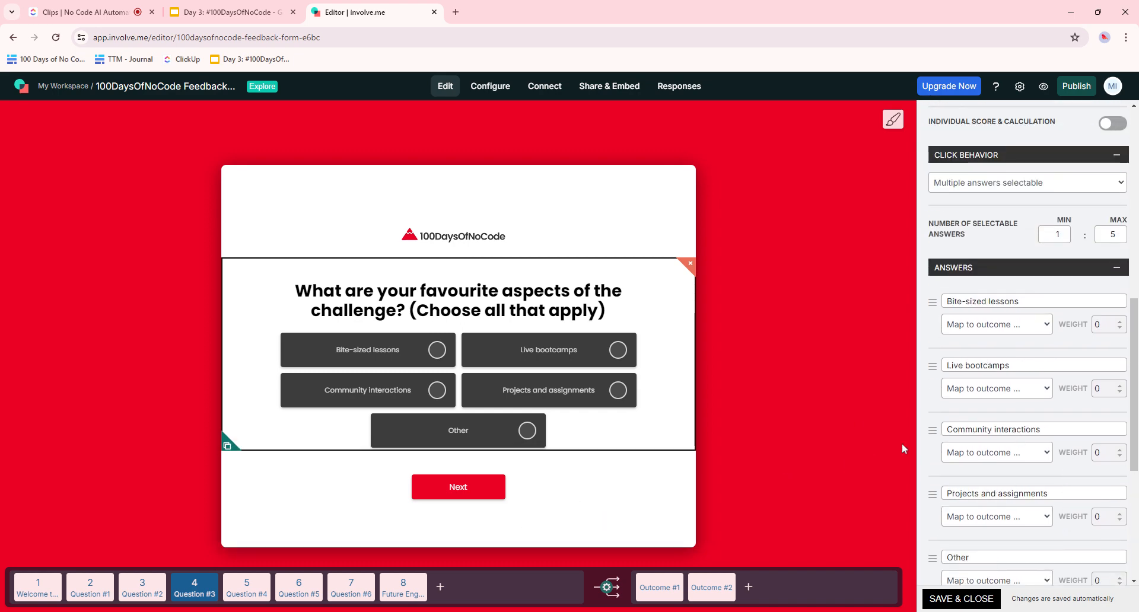
{"action": "left_click", "coordinate": [246, 587]}
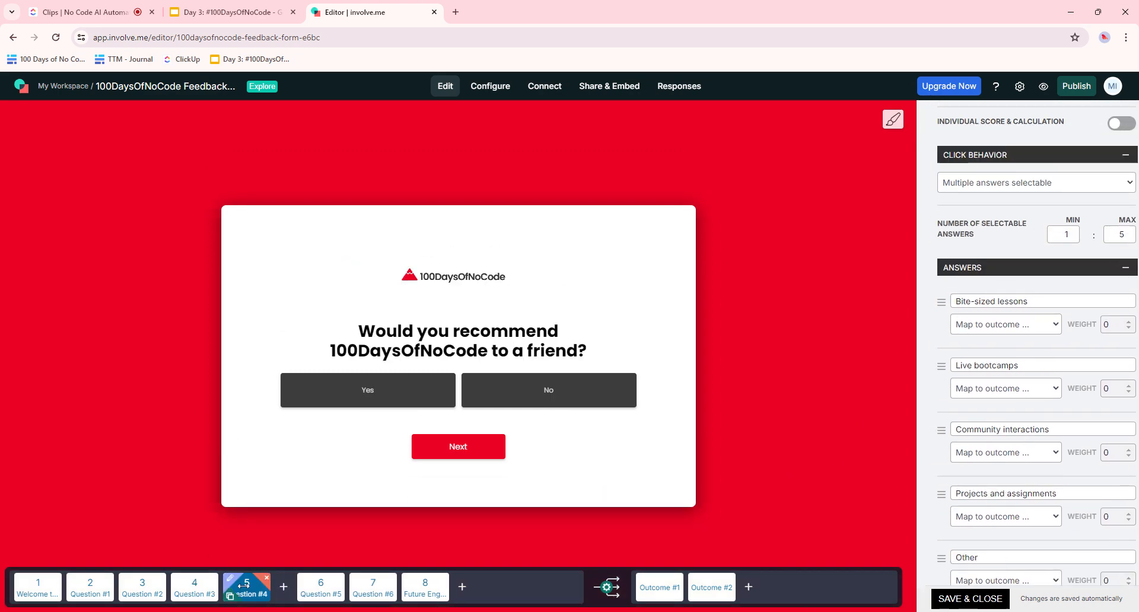
- Set the recommend-to-a-friend question's Click Behavior to 'Logic jump: answers link to specific pages'
{"action": "left_click", "coordinate": [571, 346]}
{"action": "scroll", "coordinate": [1062, 416], "scroll_direction": "down", "scroll_amount": 10}
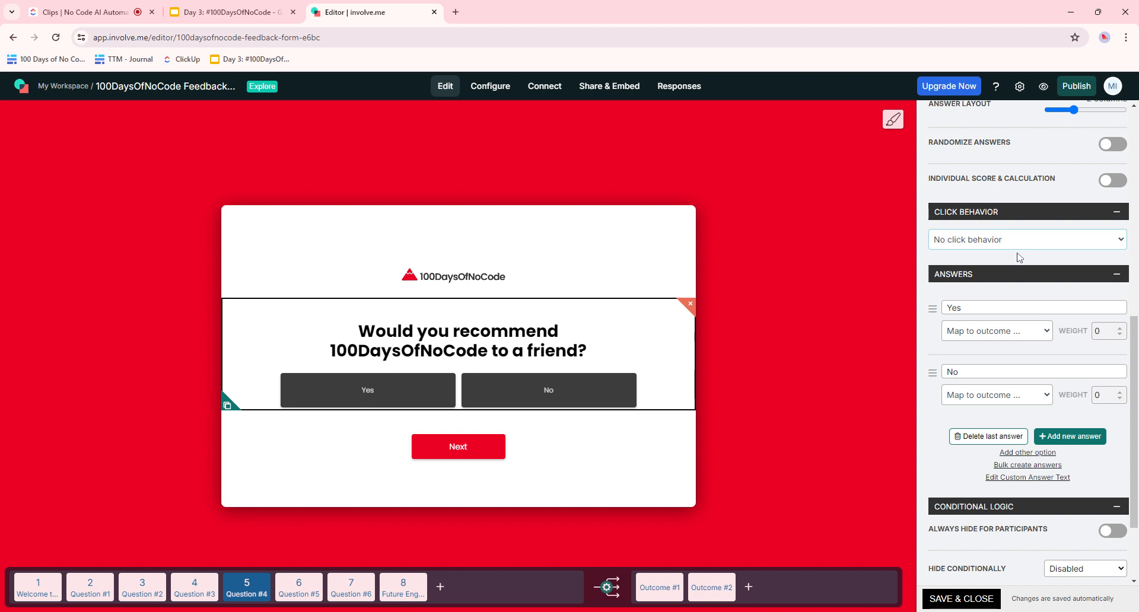
{"action": "left_click", "coordinate": [1058, 268]}
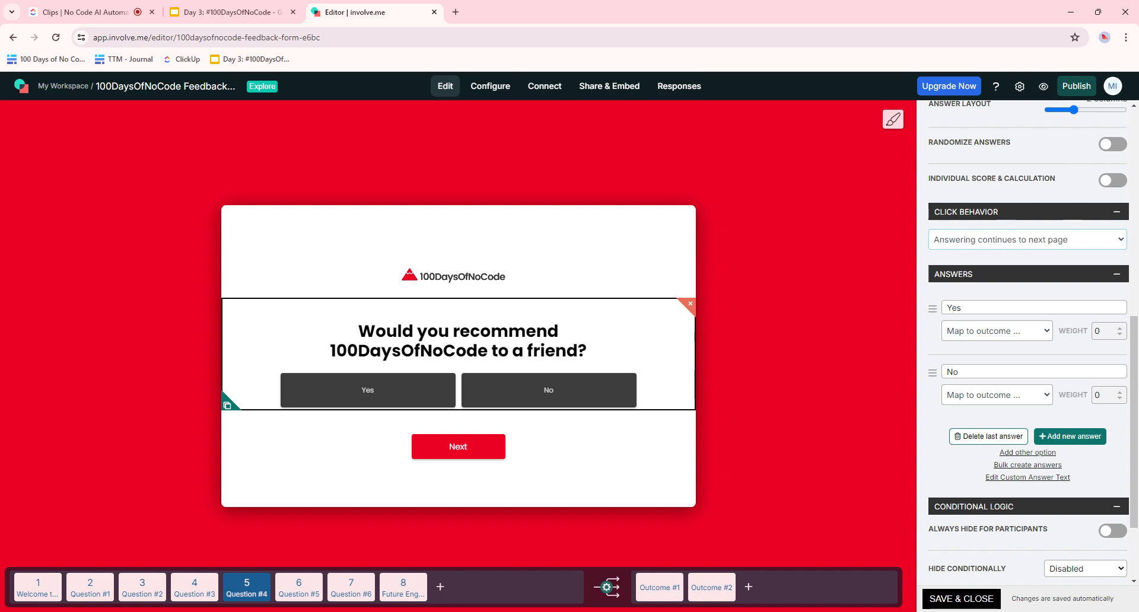
{"action": "scroll", "coordinate": [1060, 331], "scroll_direction": "down", "scroll_amount": 1}
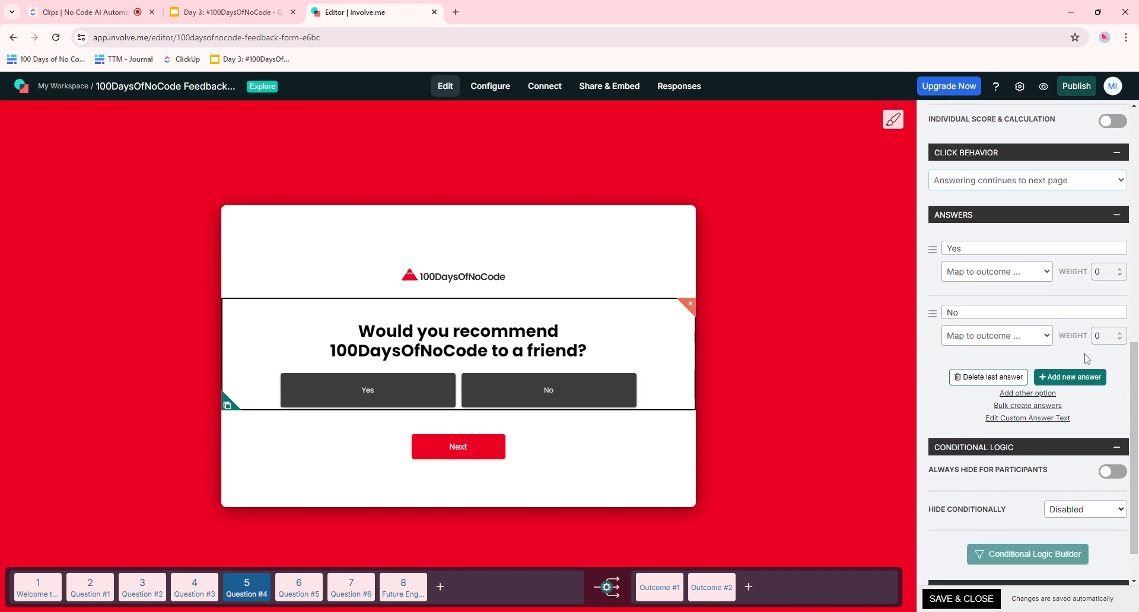
{"action": "left_click", "coordinate": [1081, 301]}
{"action": "scroll", "coordinate": [1037, 295], "scroll_direction": "up", "scroll_amount": 1}
{"action": "left_click", "coordinate": [1038, 244]}
{"action": "left_click", "coordinate": [1002, 270]}
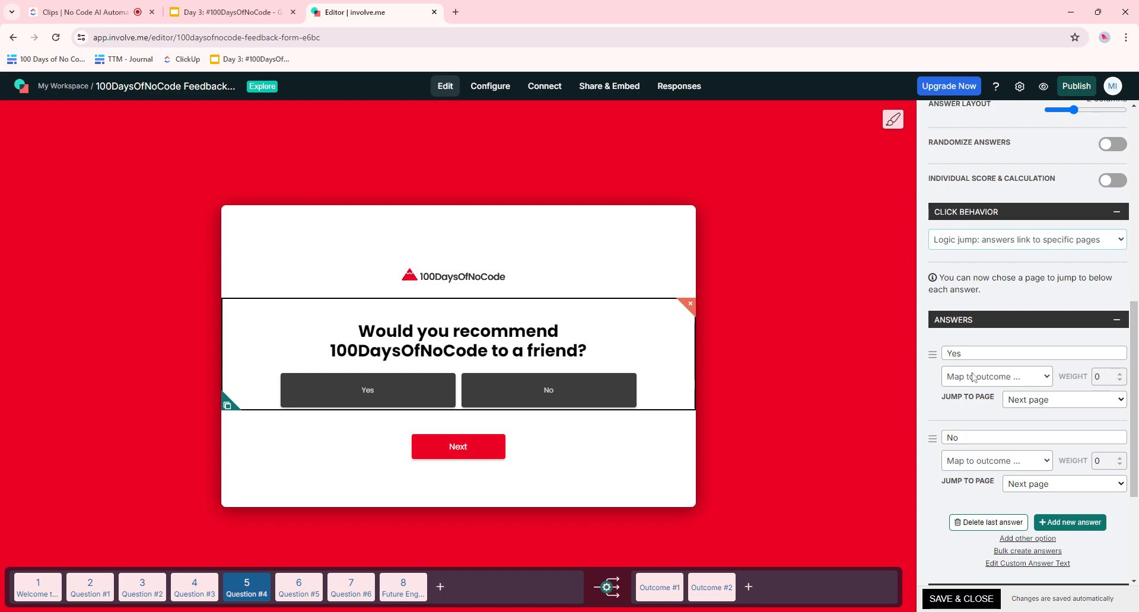
{"action": "scroll", "coordinate": [1089, 394], "scroll_direction": "down", "scroll_amount": 3}
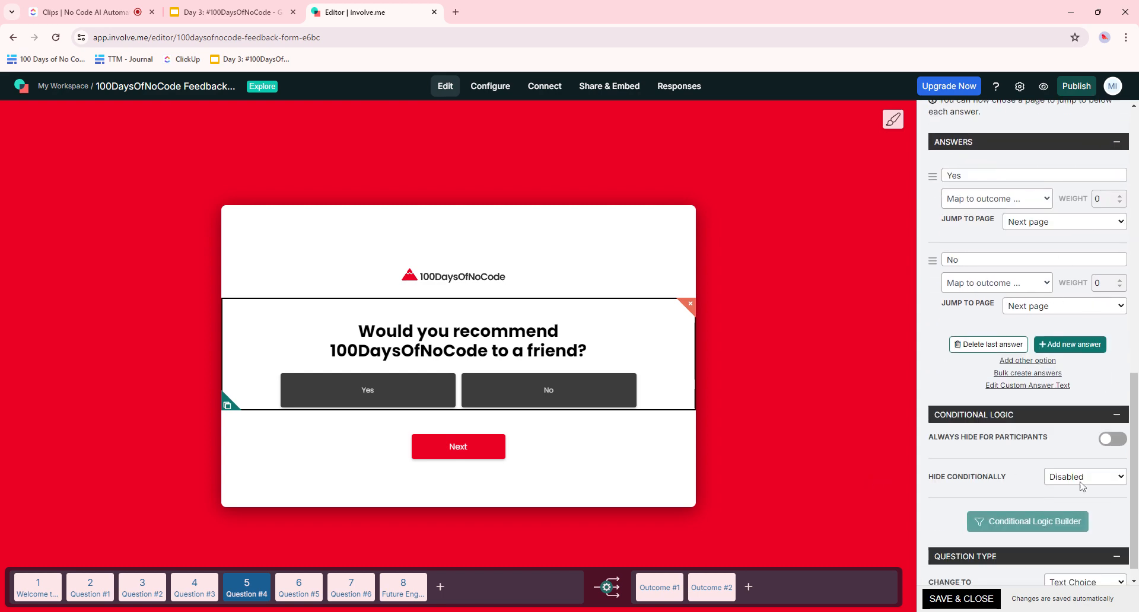
- Go to Question #5 and select its future-topics text answer box
{"action": "left_click", "coordinate": [293, 594]}
{"action": "left_click", "coordinate": [491, 416]}
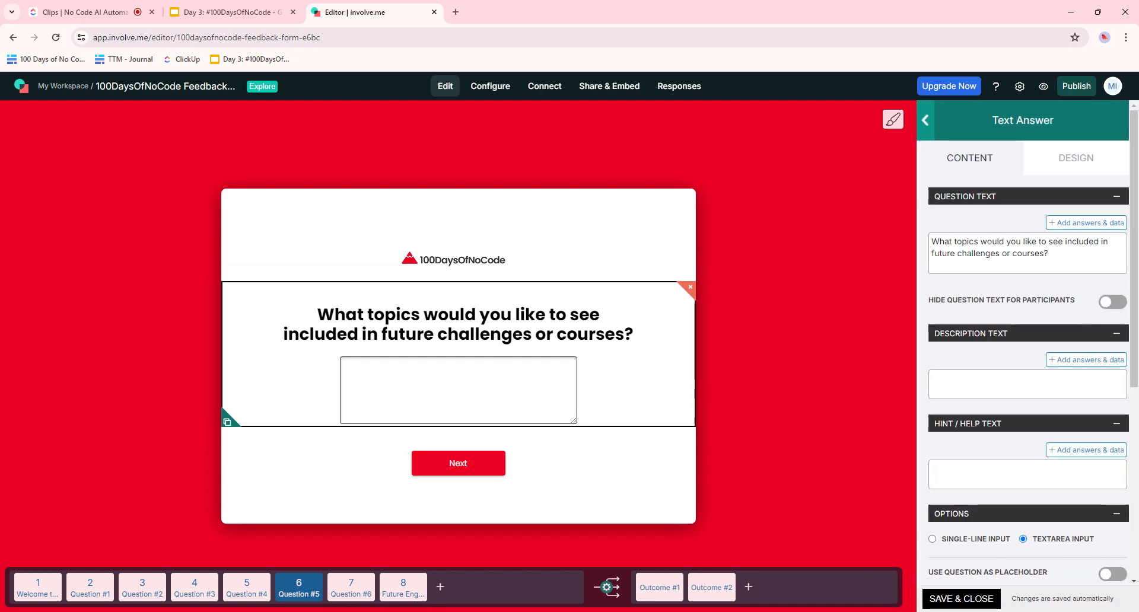
{"action": "scroll", "coordinate": [1086, 437], "scroll_direction": "down", "scroll_amount": 4}
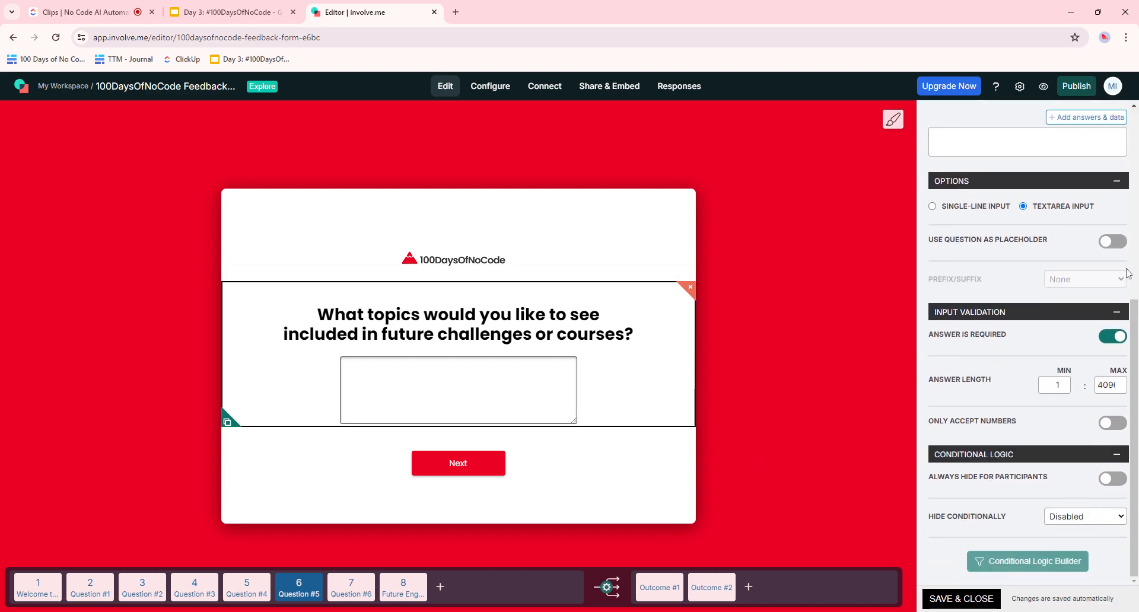
- Delete the Question #6 suggestions page and duplicate the Future Engagement contact-information page
{"action": "left_click", "coordinate": [353, 592]}
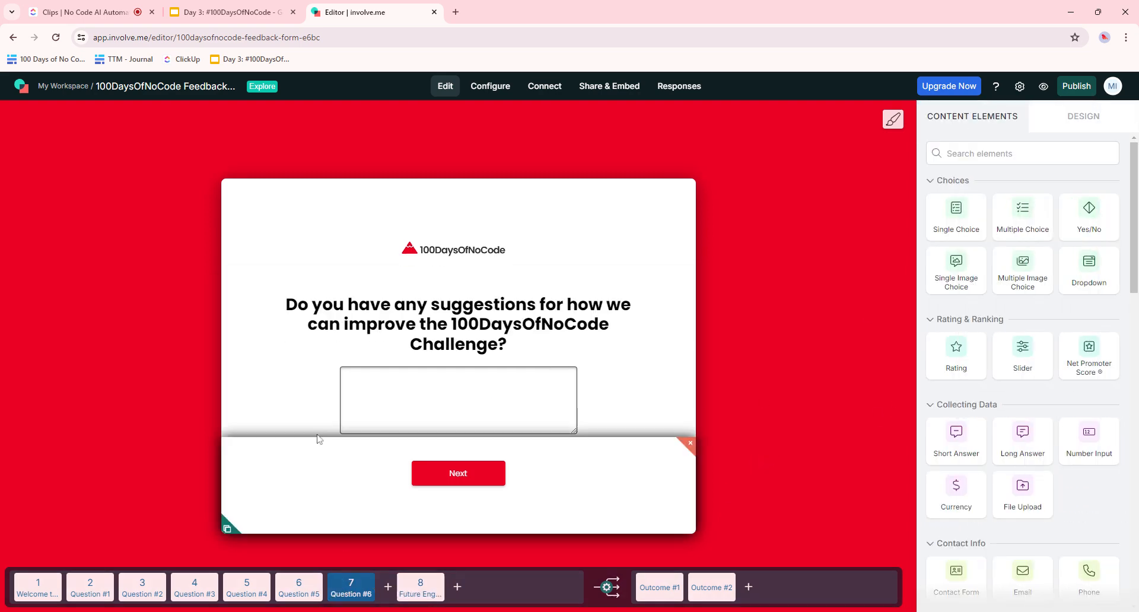
{"action": "left_click", "coordinate": [371, 577]}
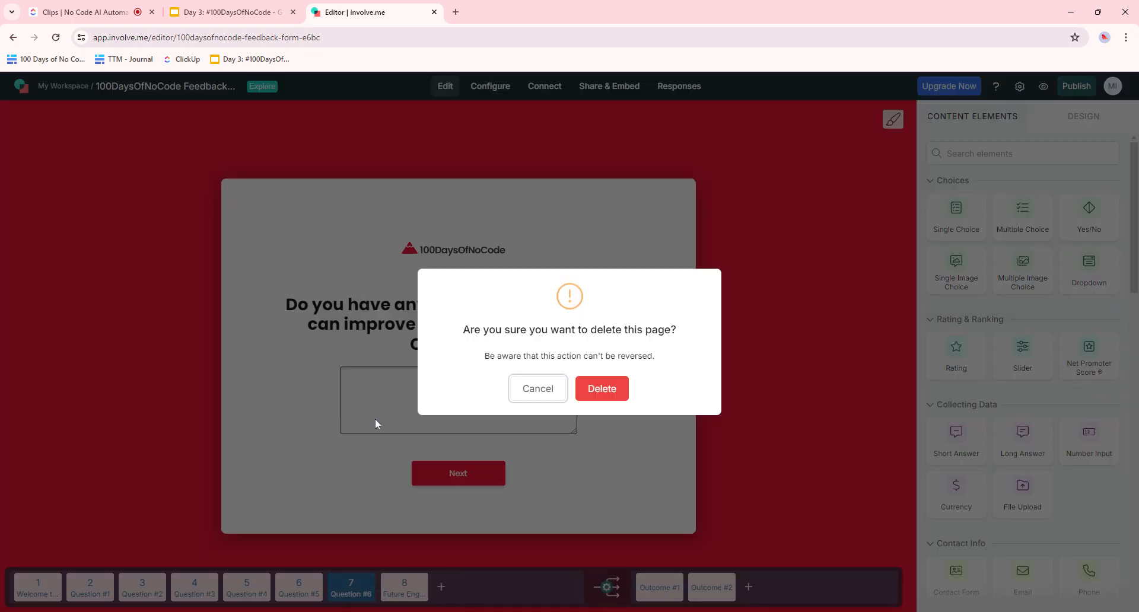
{"action": "left_click", "coordinate": [600, 387]}
{"action": "left_click", "coordinate": [361, 577]}
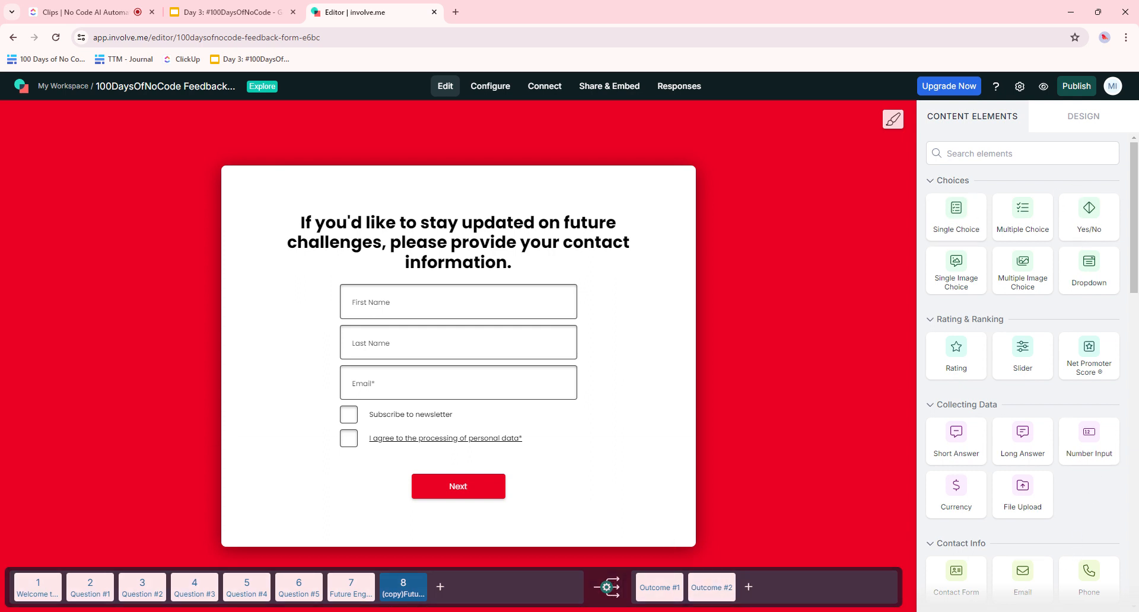
- Choose Publish Now, then follow the missing-outcome warning for pages 2, 4 and 5 to Question #1
{"action": "left_click", "coordinate": [1079, 88]}
{"action": "left_click", "coordinate": [1072, 91]}
{"action": "left_click", "coordinate": [1072, 92]}
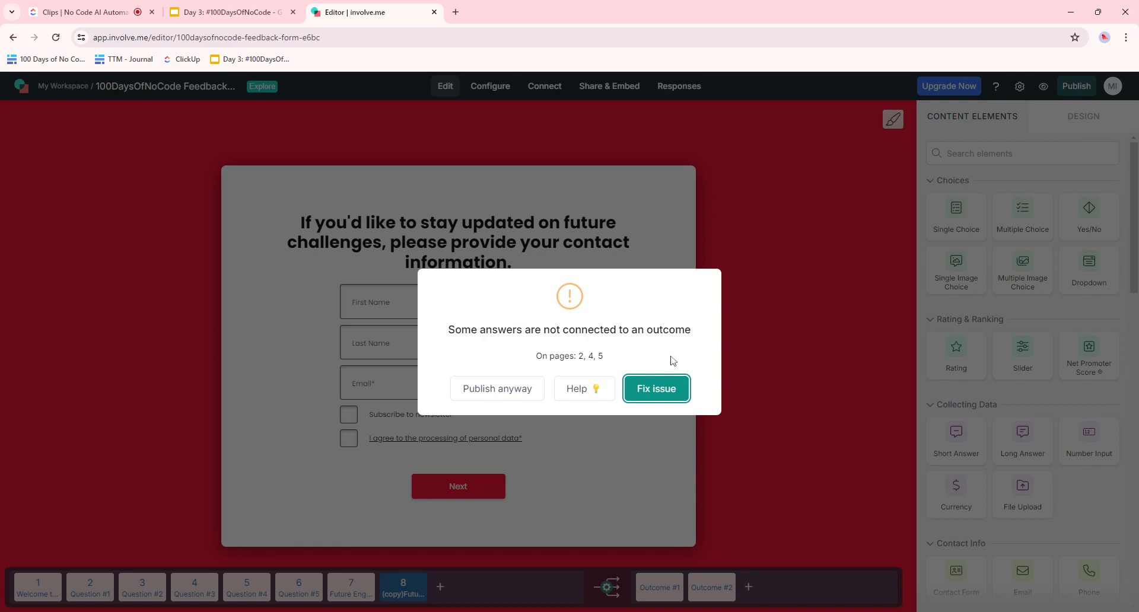
{"action": "left_click", "coordinate": [654, 396]}
- Check which page and outcome Question #1's Yes answer is mapped to
{"action": "left_click", "coordinate": [90, 588]}
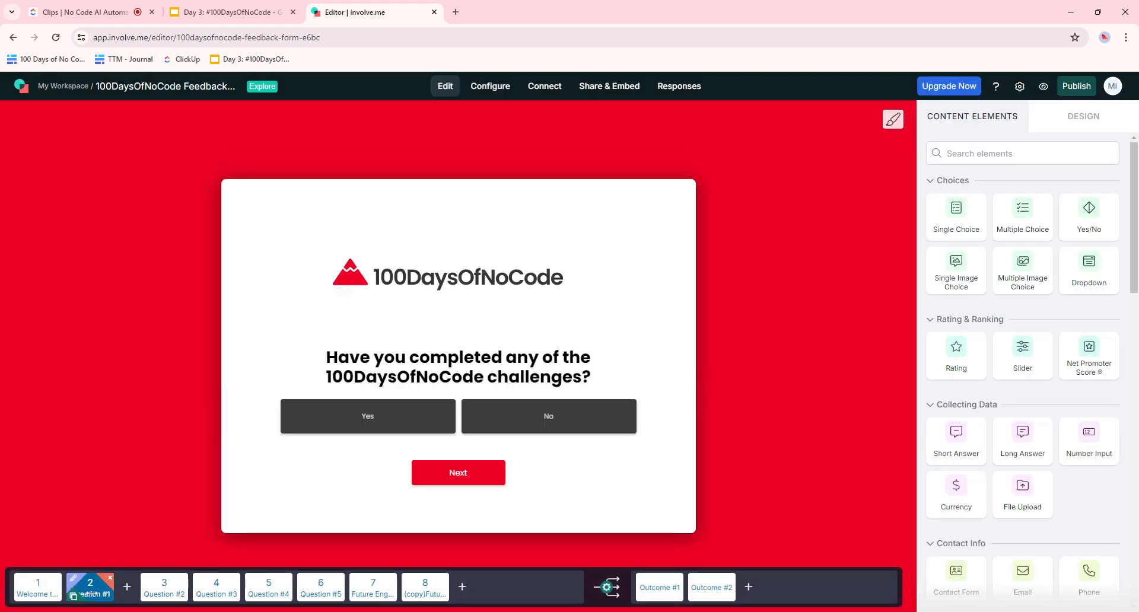
{"action": "left_click", "coordinate": [530, 380]}
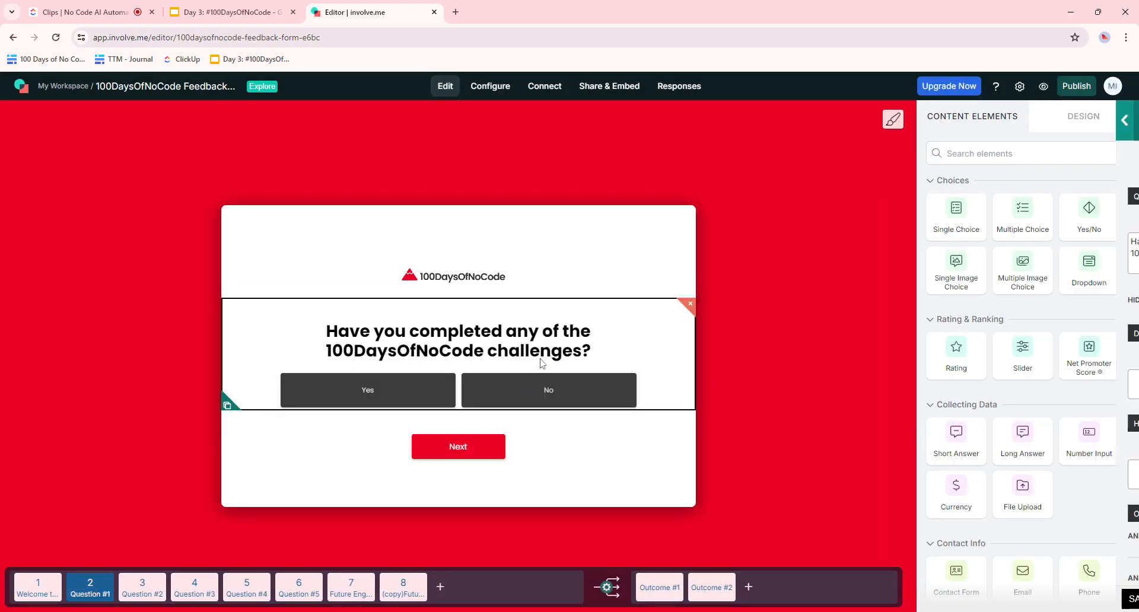
{"action": "scroll", "coordinate": [1037, 361], "scroll_direction": "down", "scroll_amount": 4}
{"action": "scroll", "coordinate": [1037, 362], "scroll_direction": "down", "scroll_amount": 6}
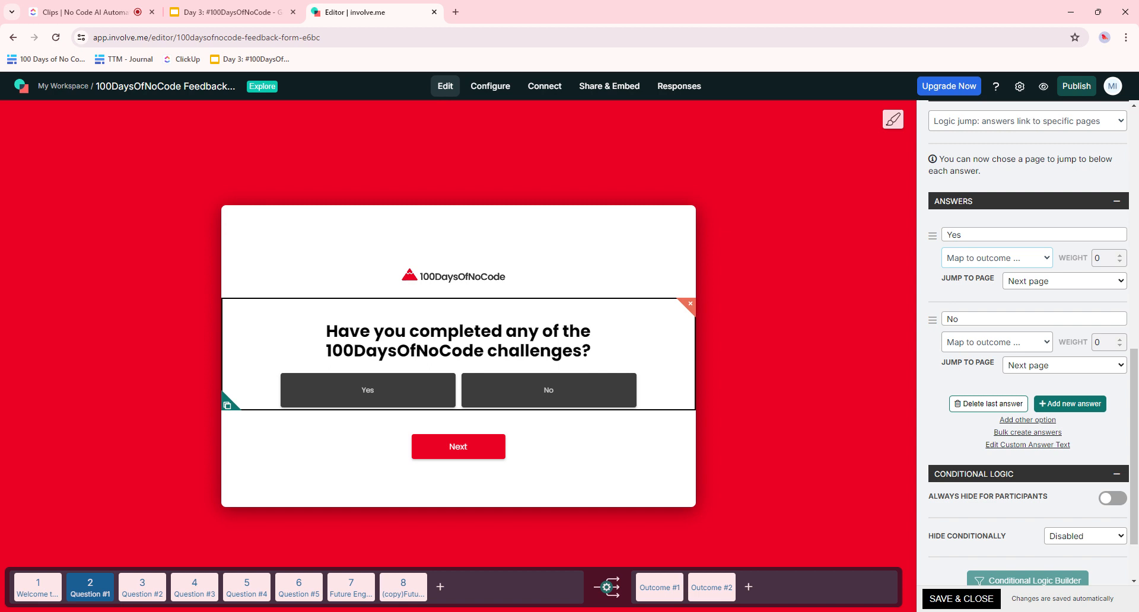
{"action": "left_click", "coordinate": [1029, 284]}
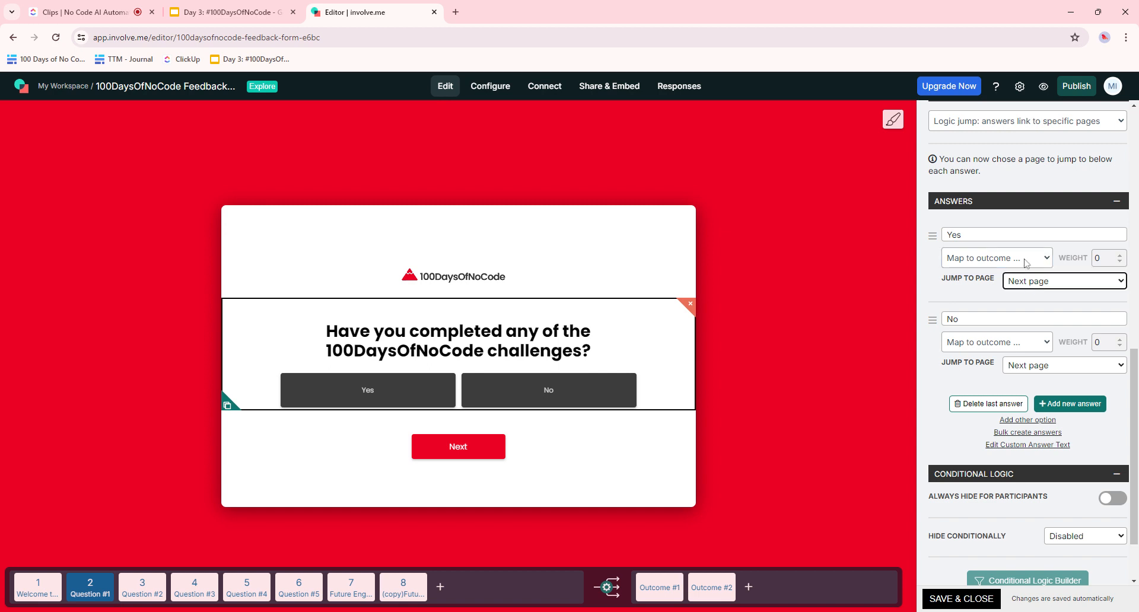
{"action": "left_click", "coordinate": [1026, 262]}
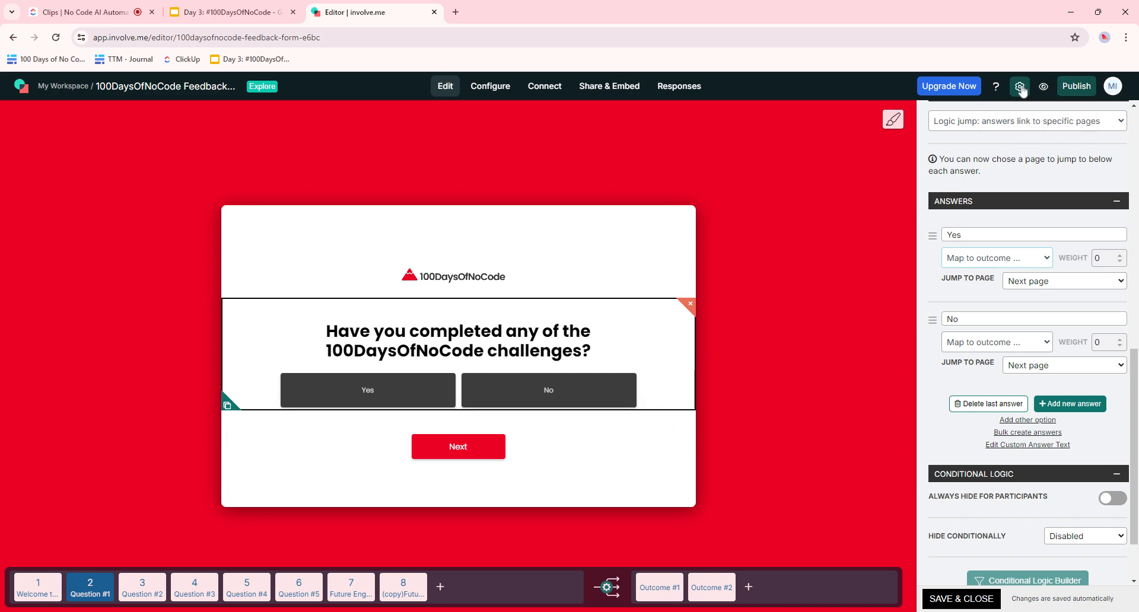
- Publish the form anyway despite the unconnected-answers warning, decline the upgrade, and open a draft preview
{"action": "mouse_move", "coordinate": [1083, 97]}
{"action": "left_click", "coordinate": [1062, 127]}
{"action": "left_click", "coordinate": [1061, 127]}
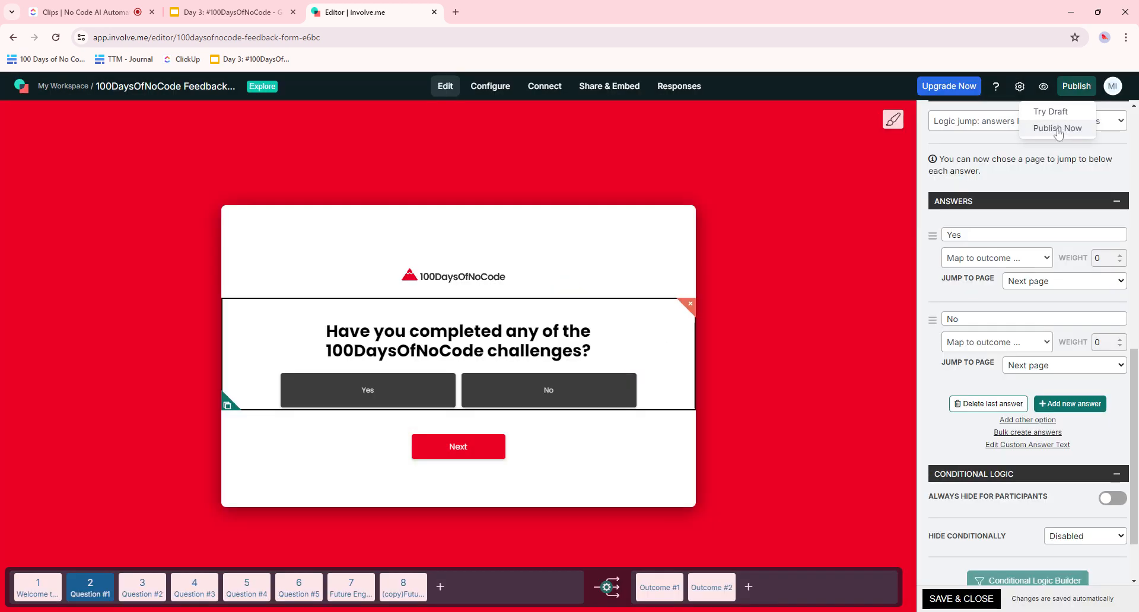
{"action": "left_click", "coordinate": [1062, 128]}
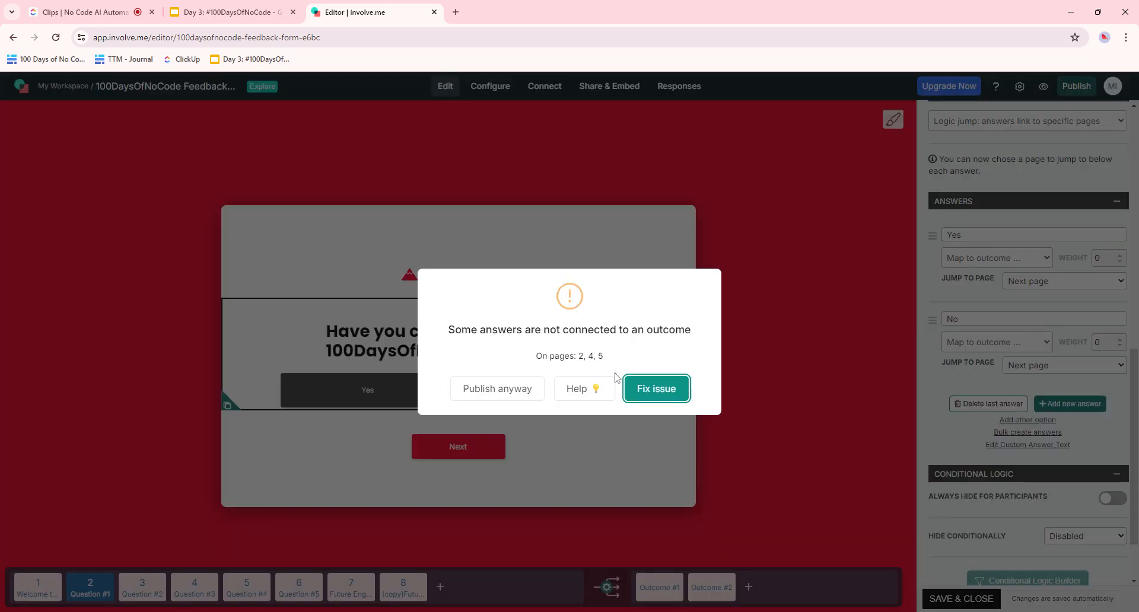
{"action": "left_click", "coordinate": [512, 396]}
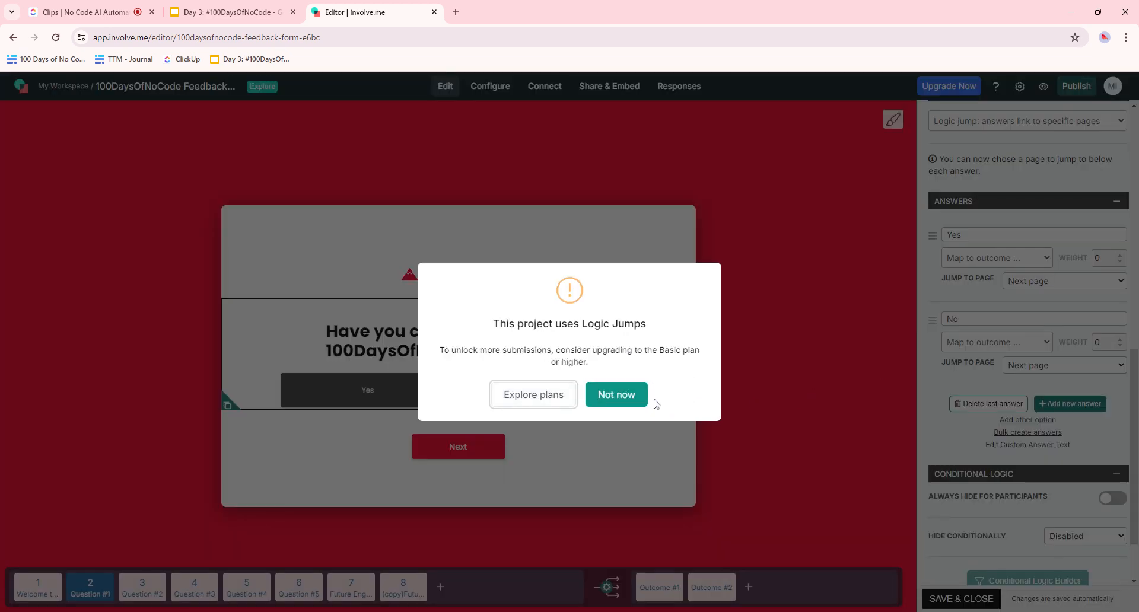
{"action": "left_click", "coordinate": [628, 393]}
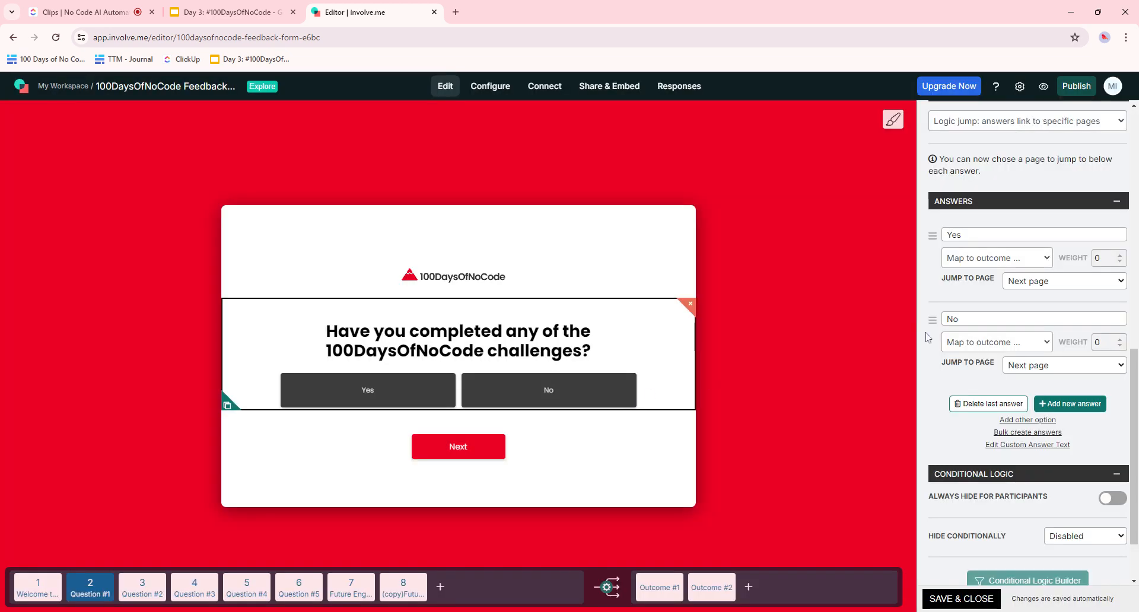
{"action": "left_click", "coordinate": [1079, 91]}
{"action": "left_click", "coordinate": [1053, 112]}
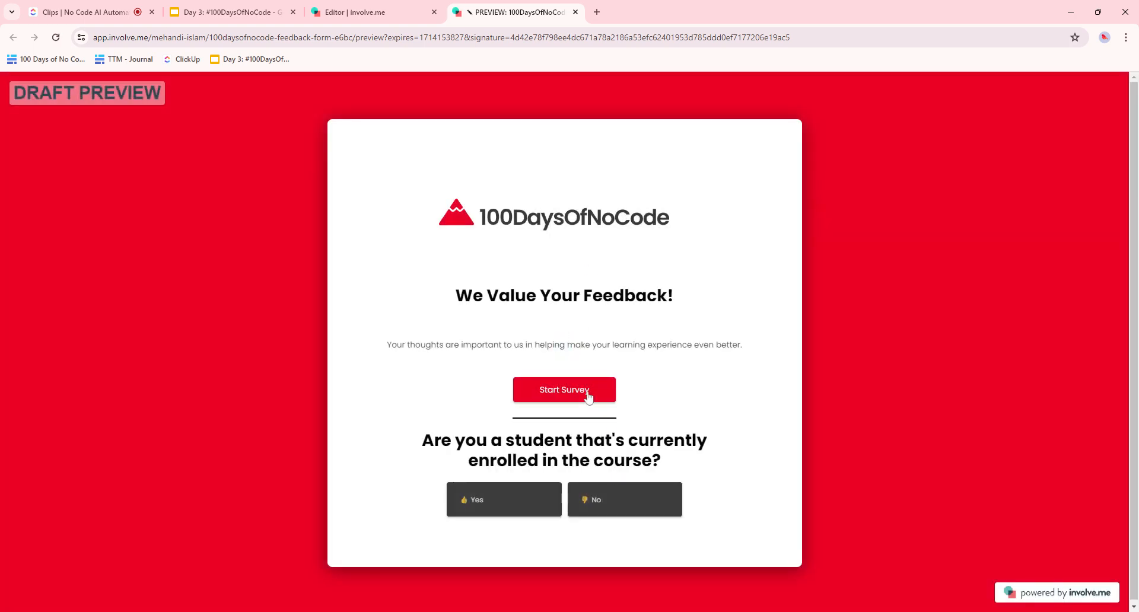
- Answer Yes to being enrolled, No to completing a challenge, and give five stars
{"action": "left_click_drag", "start_coordinate": [466, 441], "coordinate": [712, 456]}
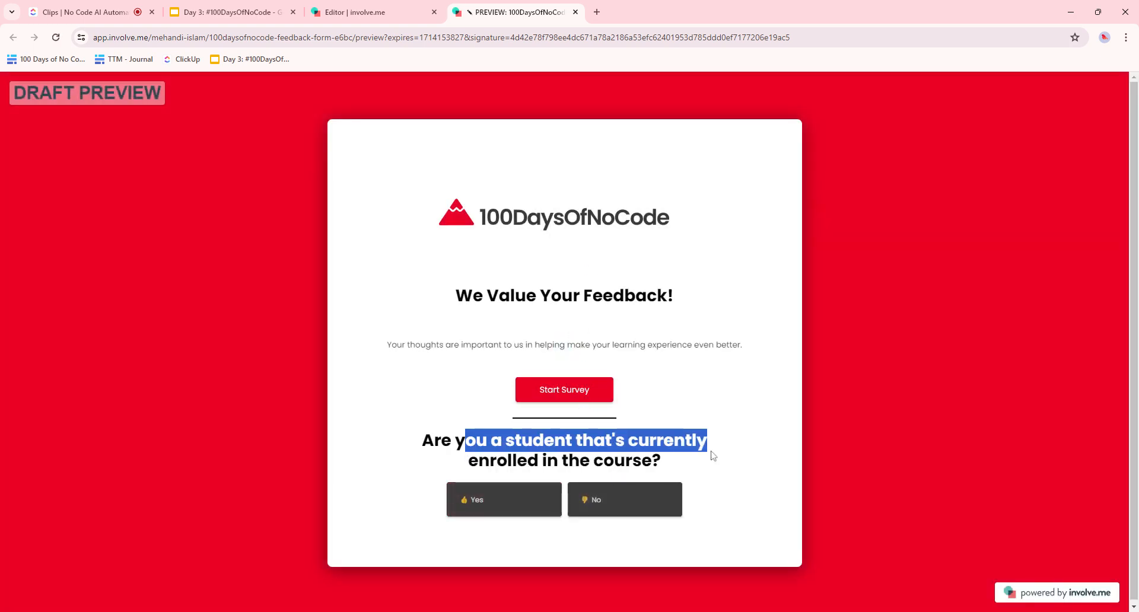
{"action": "left_click", "coordinate": [474, 509]}
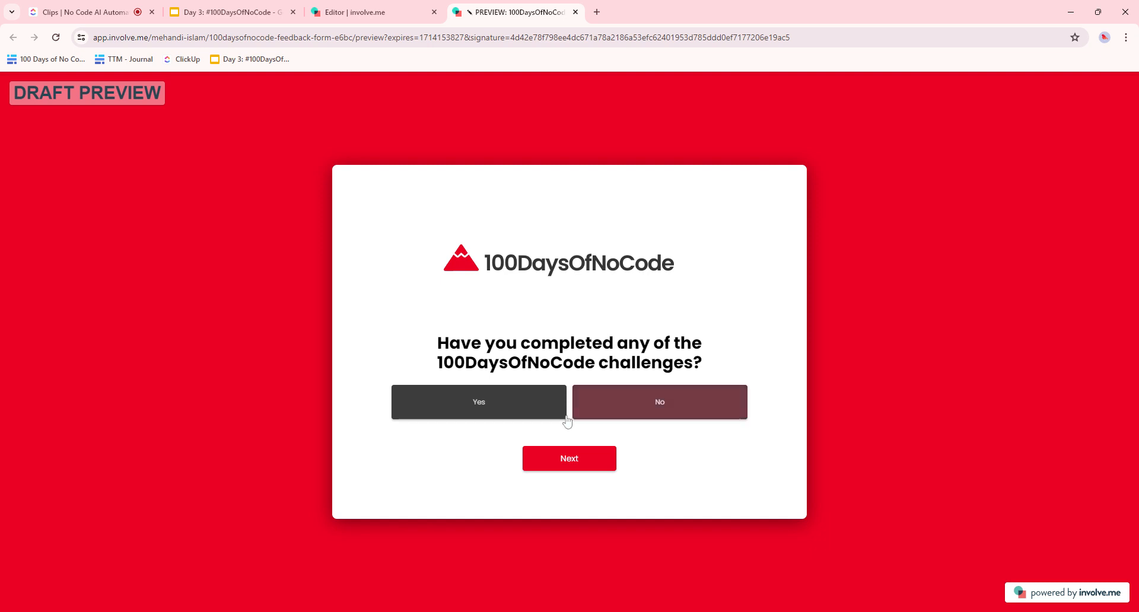
{"action": "left_click", "coordinate": [621, 390]}
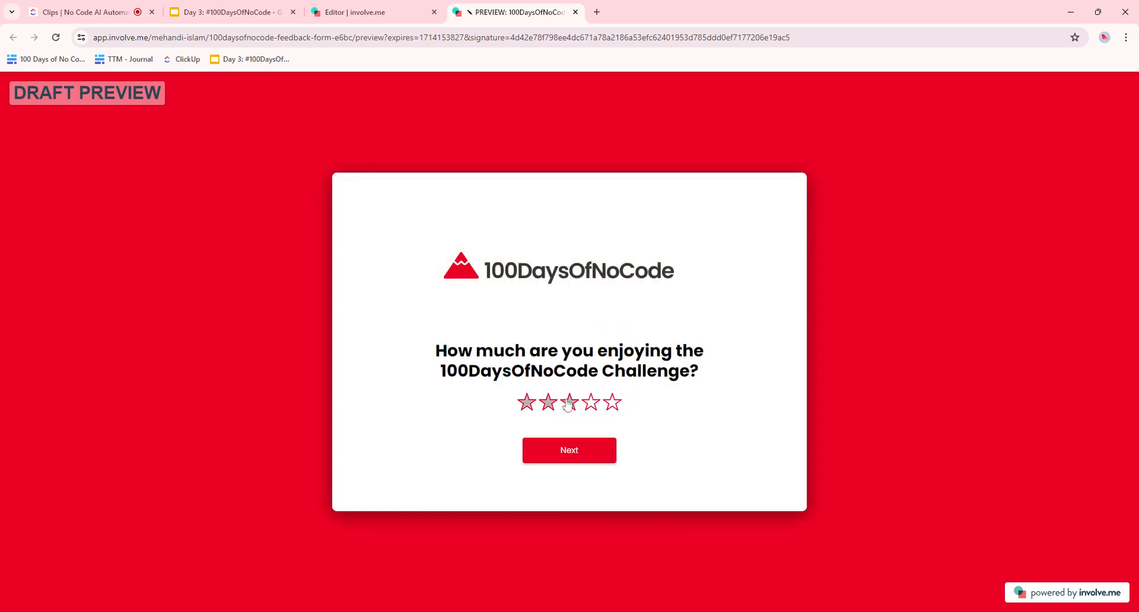
{"action": "left_click", "coordinate": [607, 404]}
{"action": "left_click", "coordinate": [583, 456]}
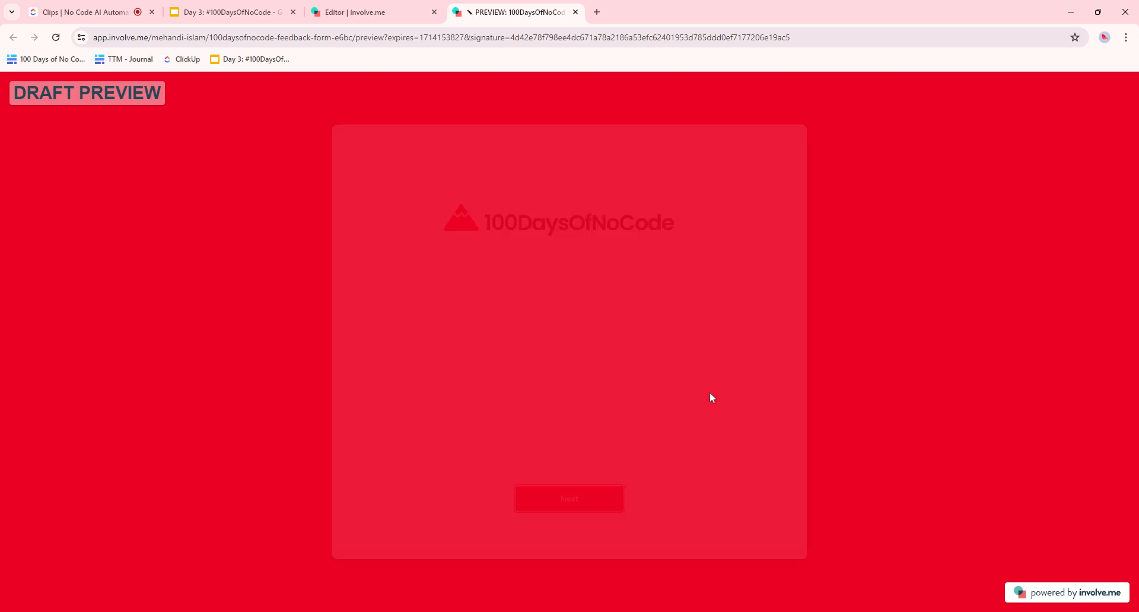
- Choose Bite-sized lessons, answer Yes to recommending, and enter 'Make automations' as the wished-for topic
{"action": "left_click", "coordinate": [525, 372]}
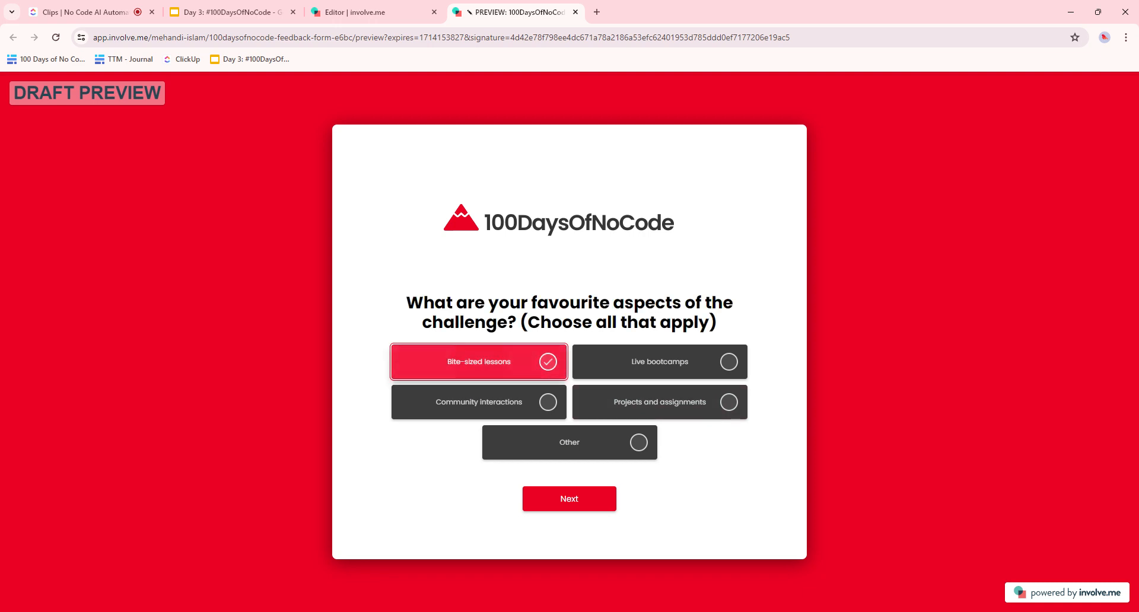
{"action": "left_click", "coordinate": [587, 500]}
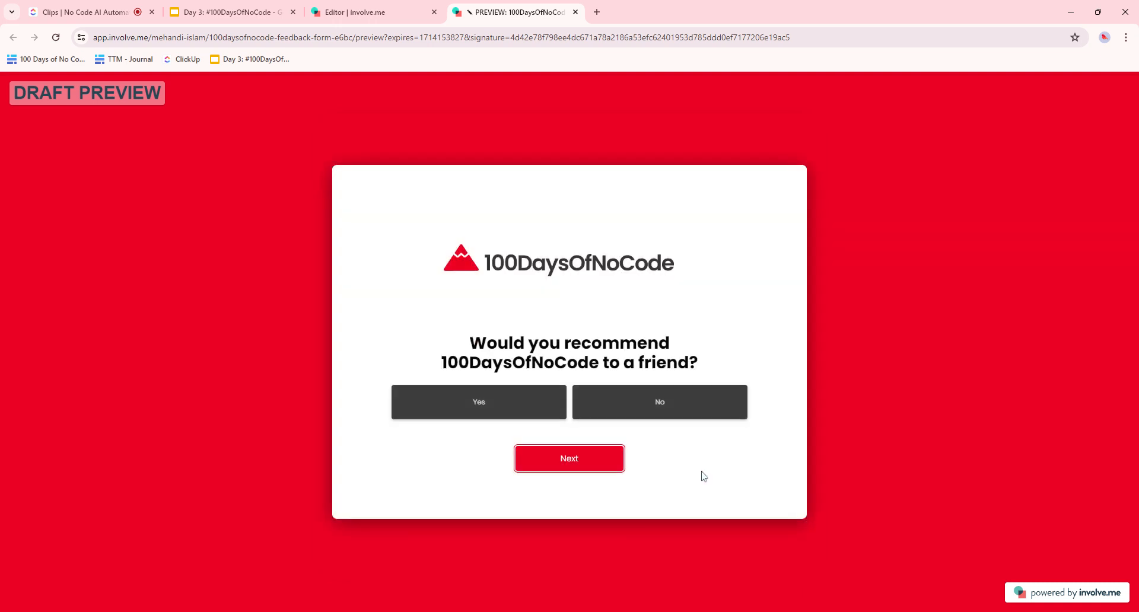
{"action": "left_click", "coordinate": [502, 402]}
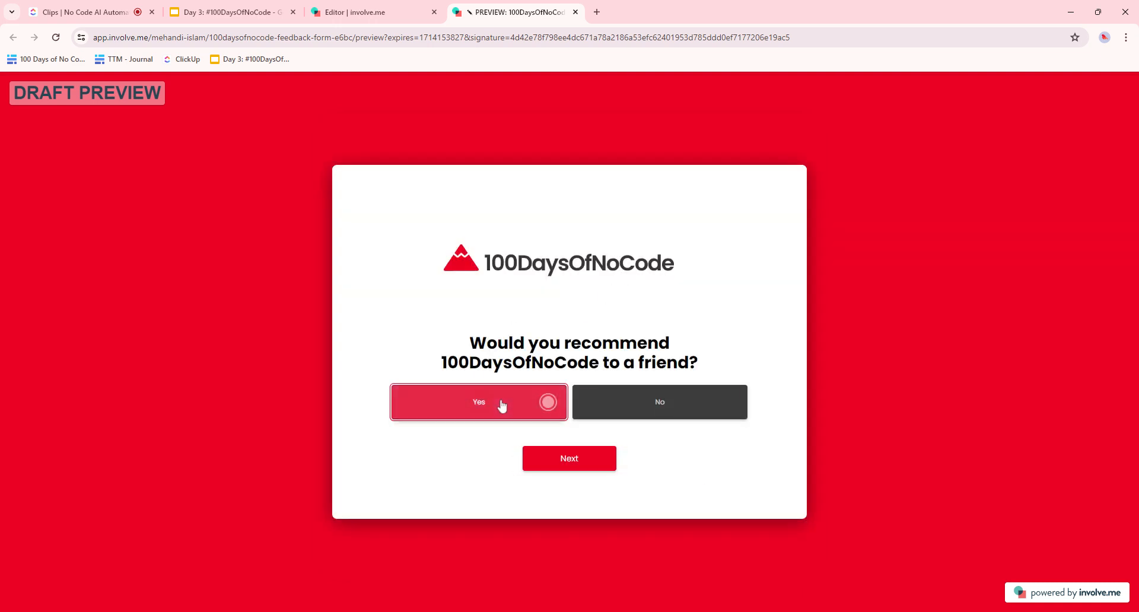
{"action": "left_click", "coordinate": [502, 406]}
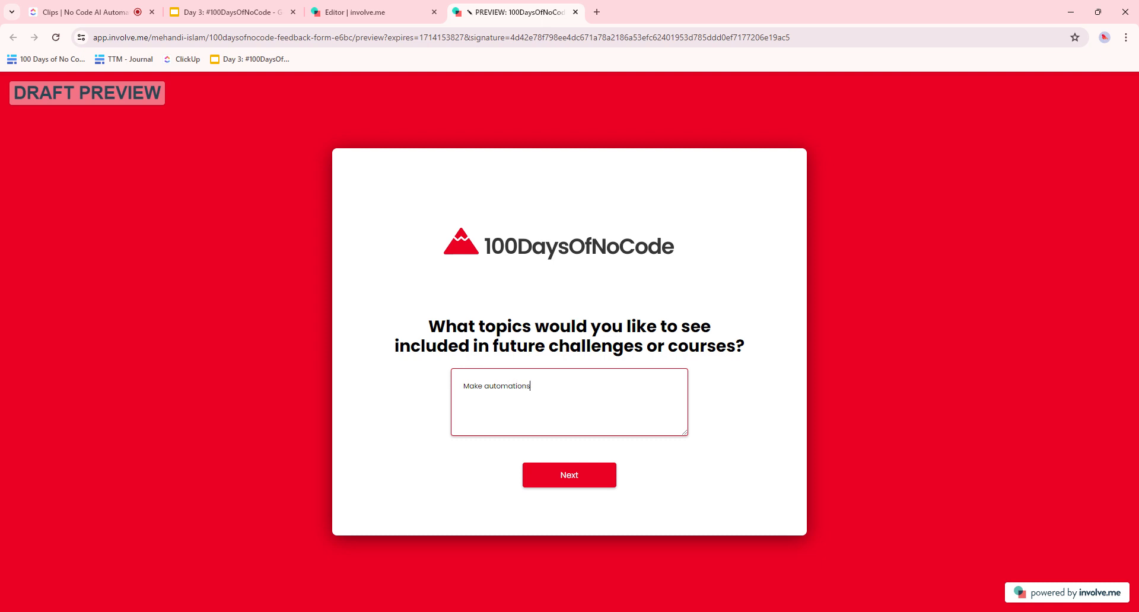
{"action": "left_click", "coordinate": [571, 477]}
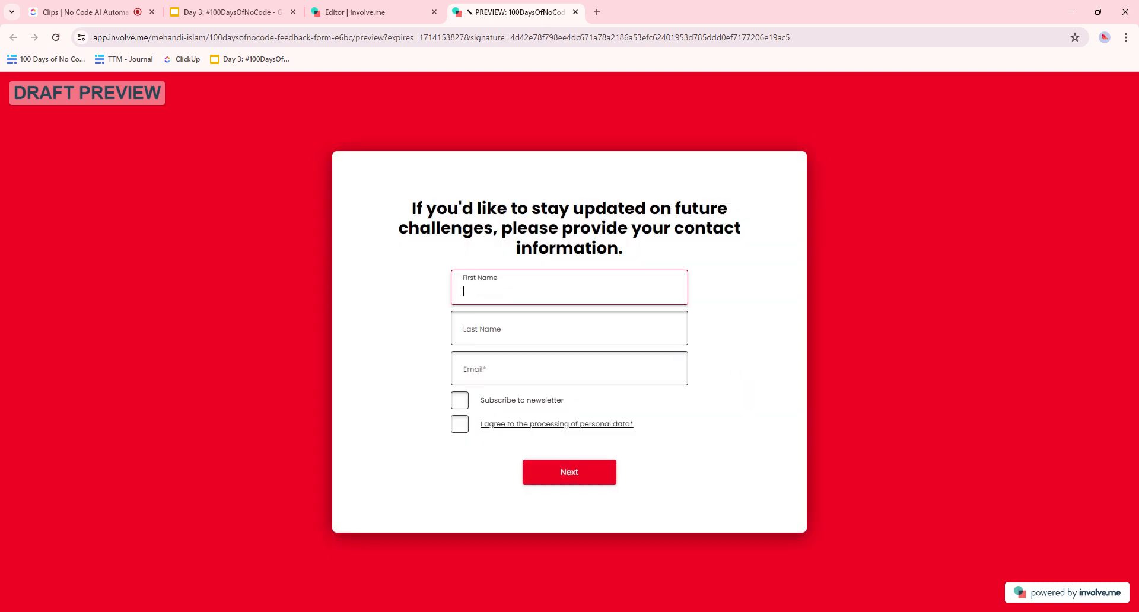
- Enter the tester's first name, last name and email on the contact page
{"action": "key", "text": "Tab"}
{"action": "key", "text": "Tab"}
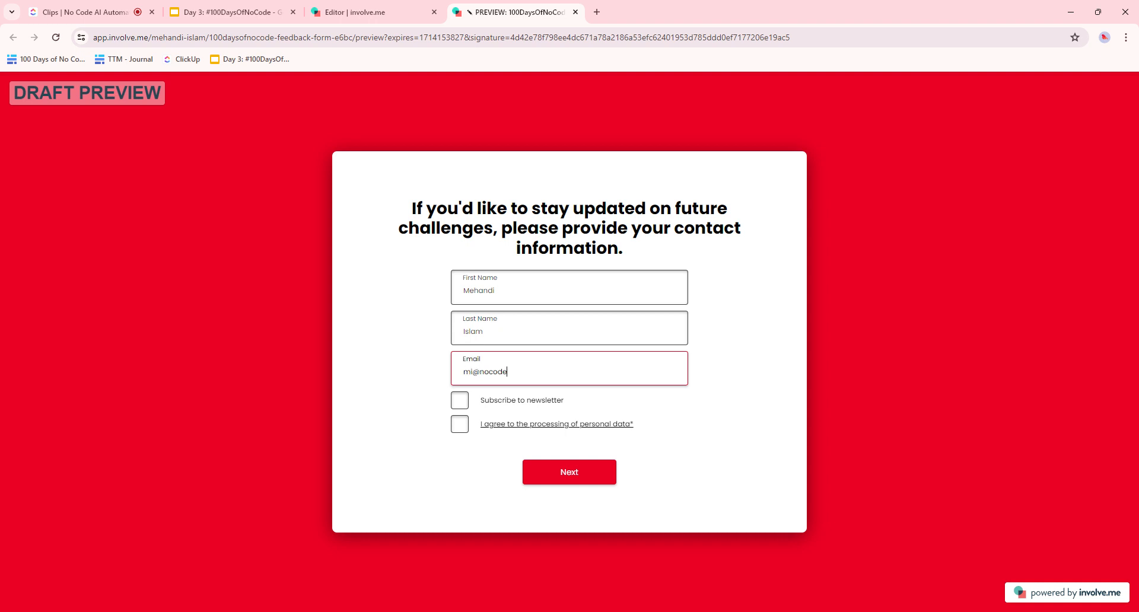
{"action": "key", "text": "BackSpace"}
{"action": "key", "text": "BackSpace"}
- Tick the newsletter and data-processing boxes, submit the contact page, and return to the editor
{"action": "left_click", "coordinate": [460, 400]}
{"action": "left_click", "coordinate": [460, 424]}
{"action": "left_click", "coordinate": [583, 477]}
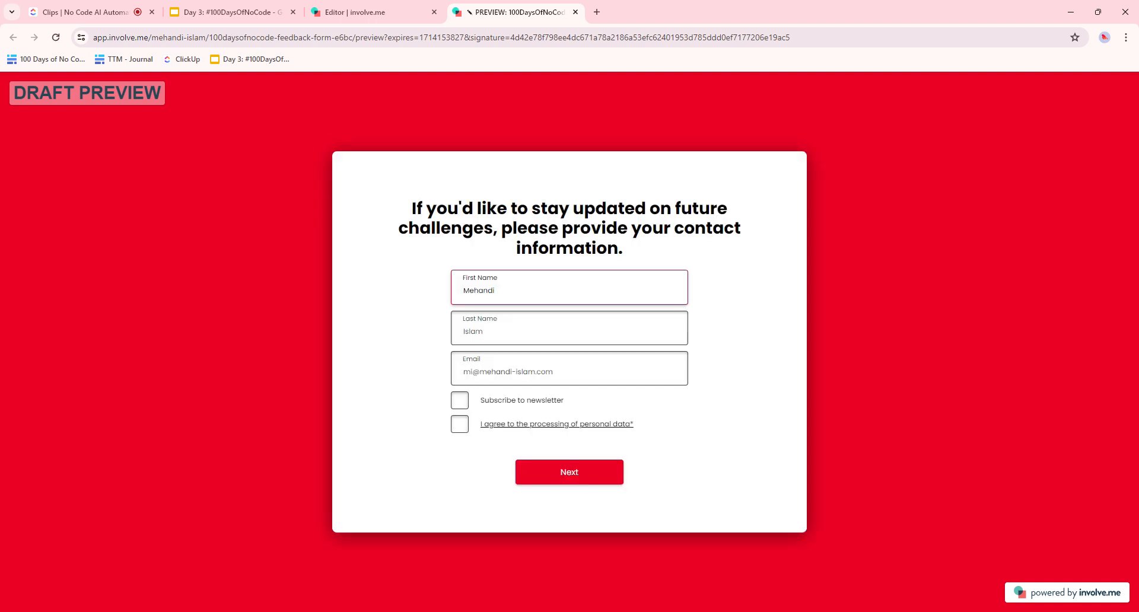
{"action": "left_click", "coordinate": [460, 424]}
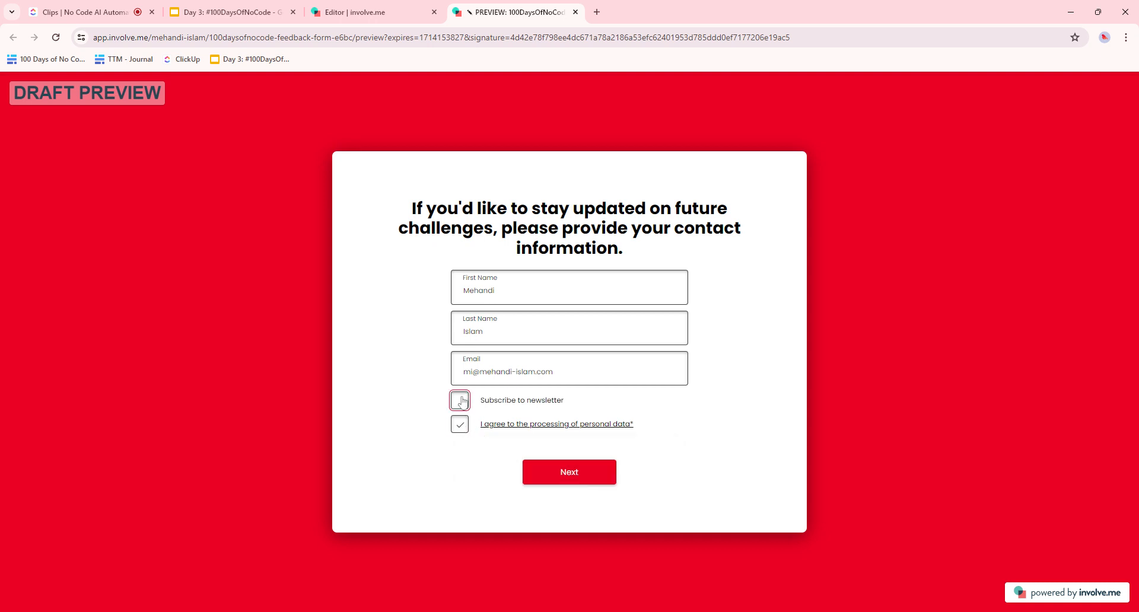
{"action": "left_click", "coordinate": [537, 473]}
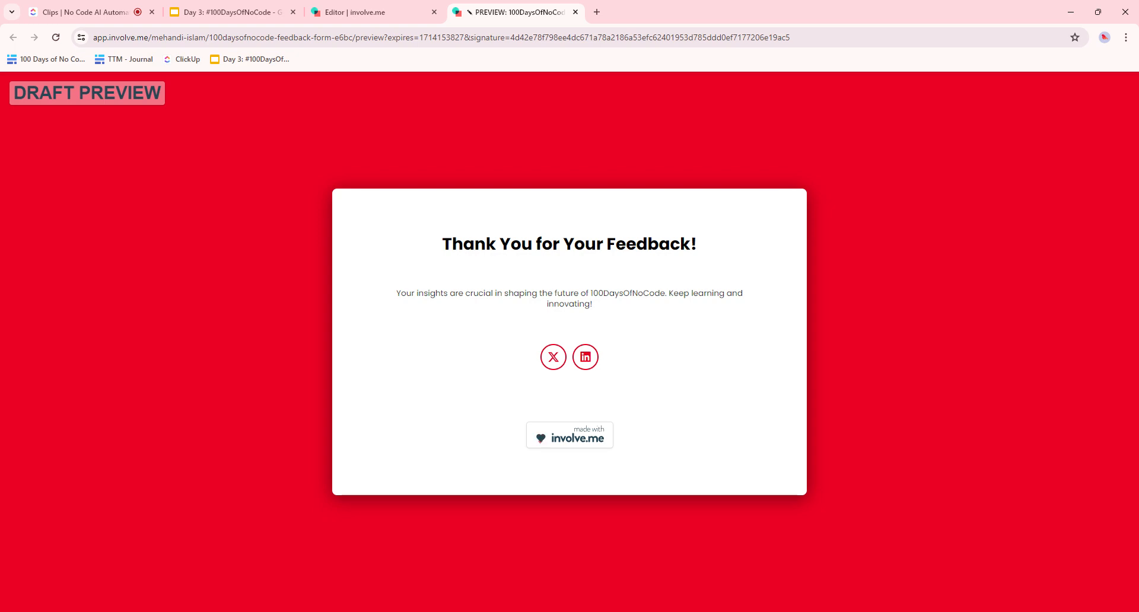
{"action": "left_click", "coordinate": [432, 7]}
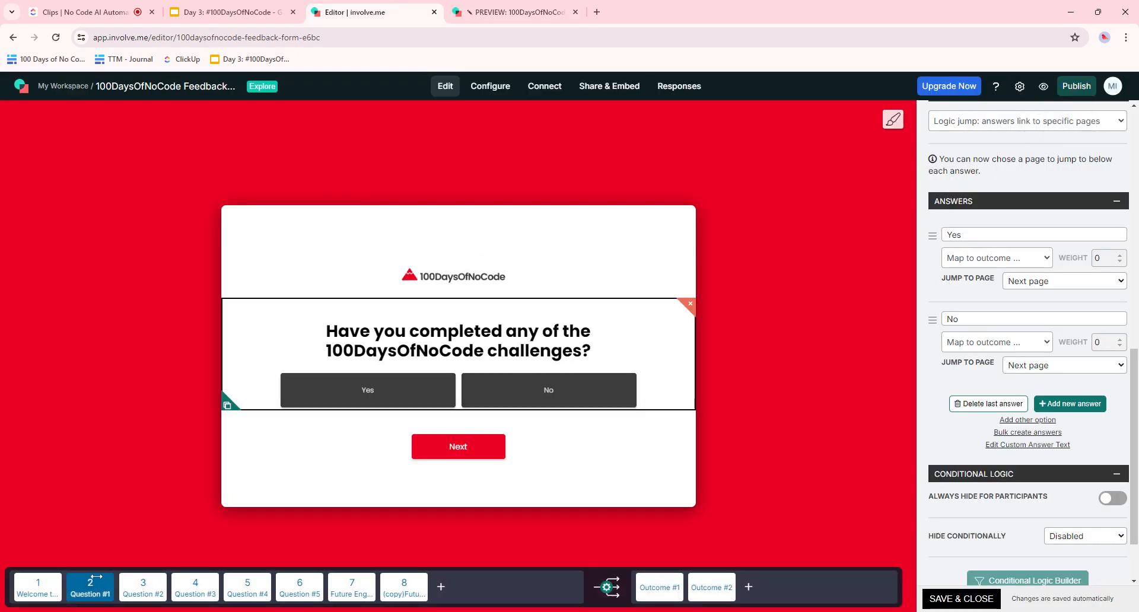
- Map Question #1's Yes answer to Outcome #1 and No to Outcome #2
{"action": "scroll", "coordinate": [1061, 298], "scroll_direction": "up", "scroll_amount": 3}
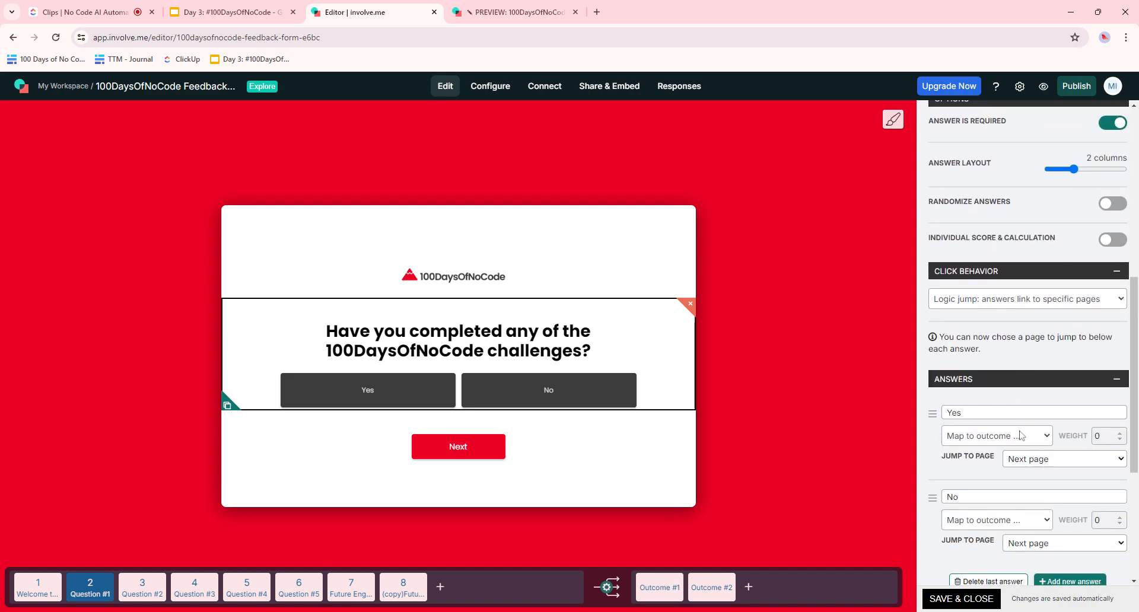
{"action": "left_click", "coordinate": [1009, 452]}
{"action": "scroll", "coordinate": [1028, 379], "scroll_direction": "down", "scroll_amount": 2}
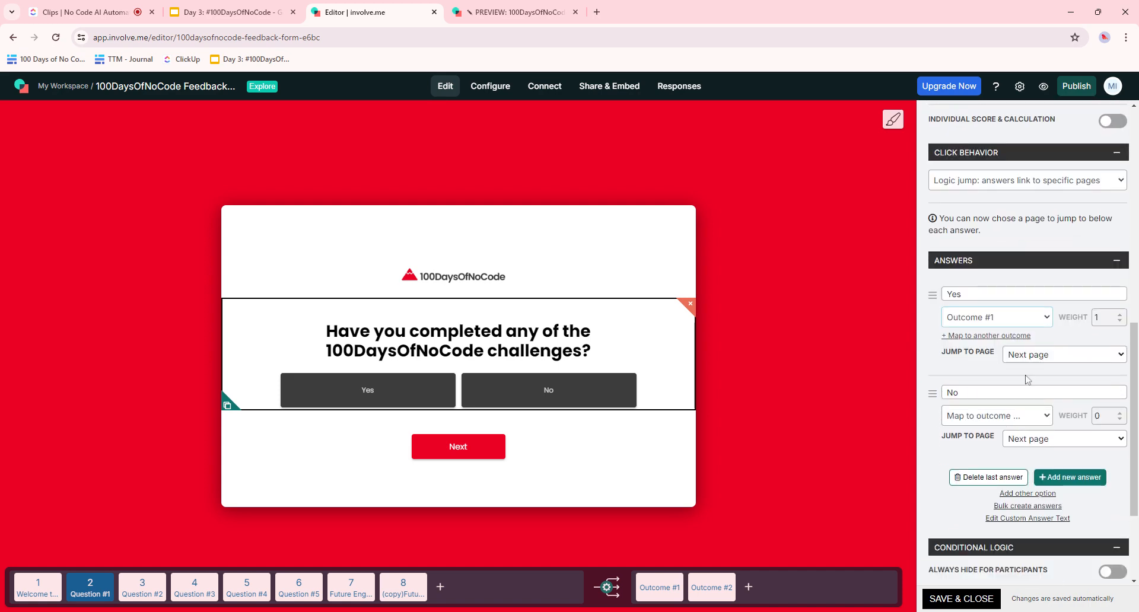
{"action": "left_click", "coordinate": [989, 431]}
{"action": "scroll", "coordinate": [989, 431], "scroll_direction": "down", "scroll_amount": 3}
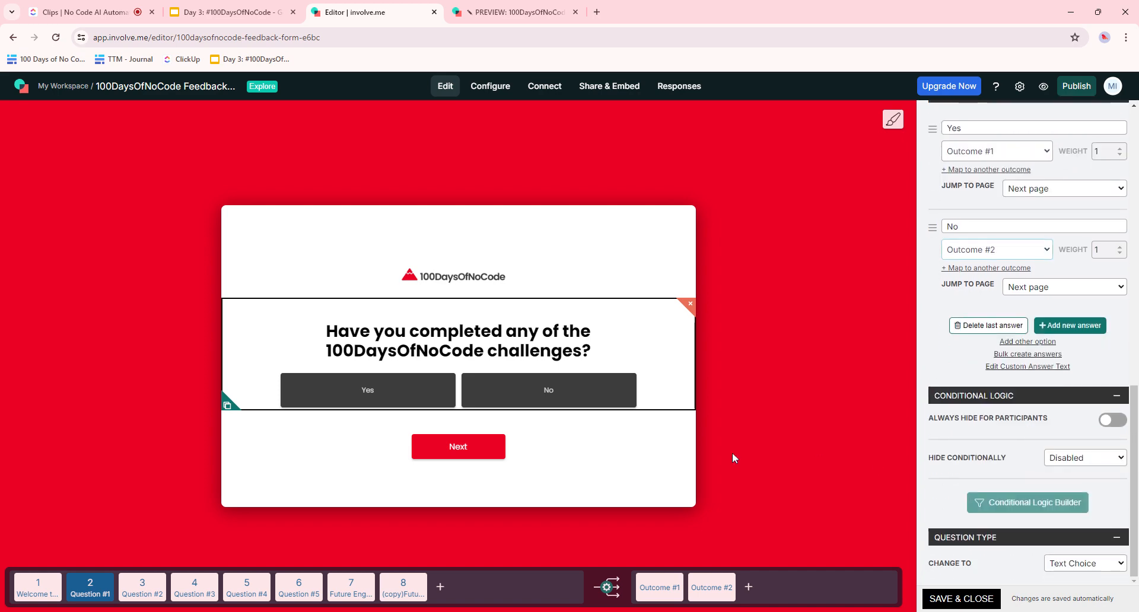
- Open the Question #2 rating settings, try publishing, and dismiss the unconnected-answers warning
{"action": "left_click", "coordinate": [142, 587]}
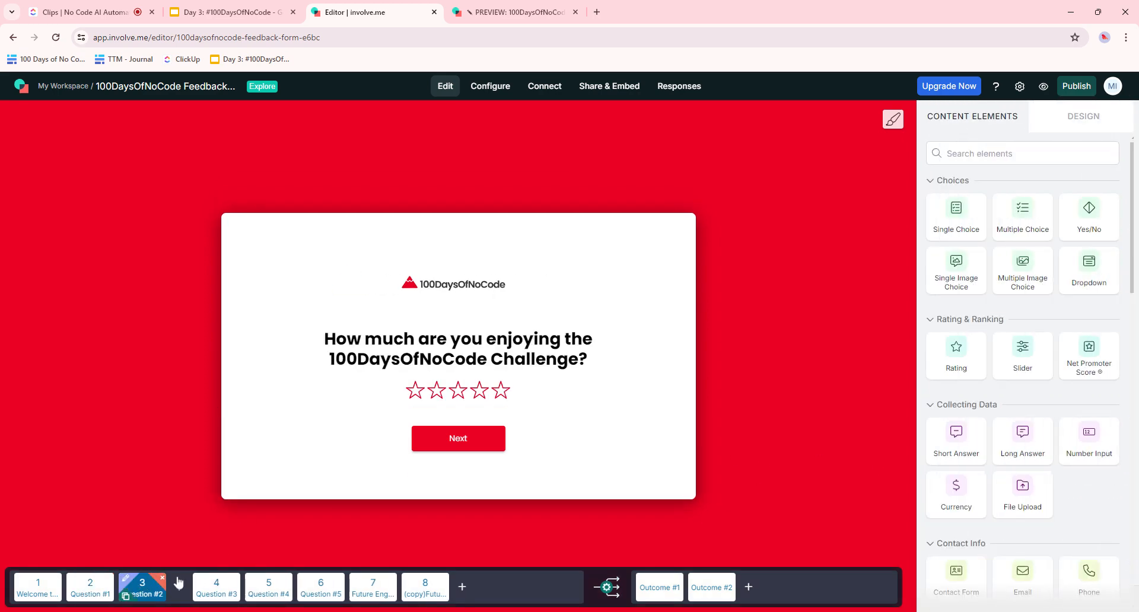
{"action": "left_click", "coordinate": [523, 365]}
{"action": "mouse_move", "coordinate": [1077, 87]}
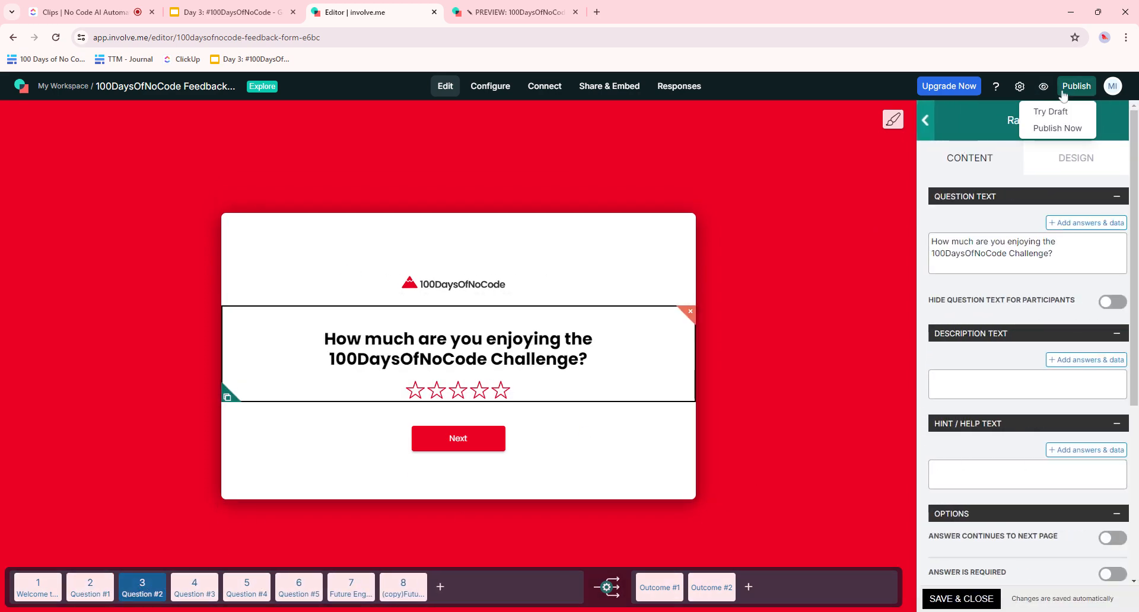
{"action": "left_click", "coordinate": [1063, 127]}
{"action": "left_click_drag", "start_coordinate": [765, 293], "coordinate": [620, 356]}
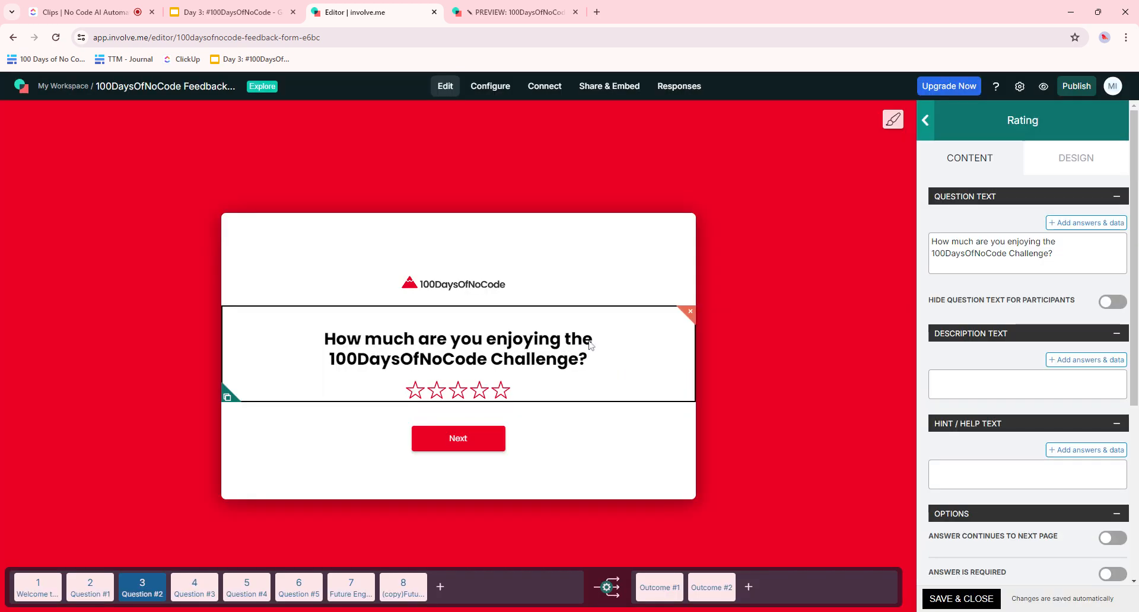
- Map all Question #3 answers (Bite-sized lessons, Live bootcamps, Community, Projects, Other) to Outcome #1
{"action": "left_click", "coordinate": [199, 586]}
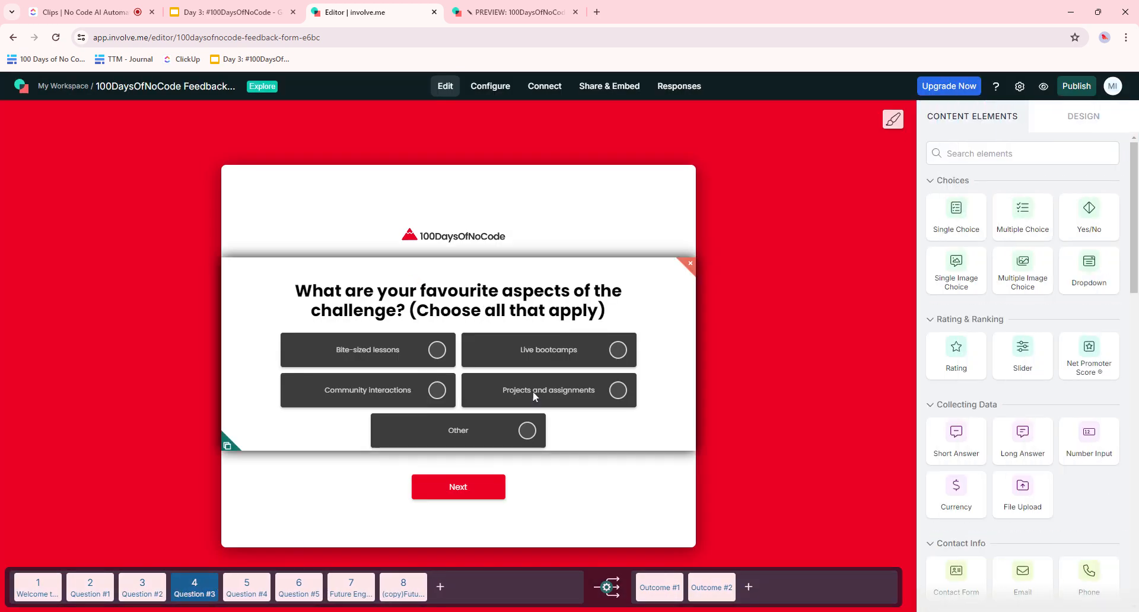
{"action": "left_click", "coordinate": [663, 378]}
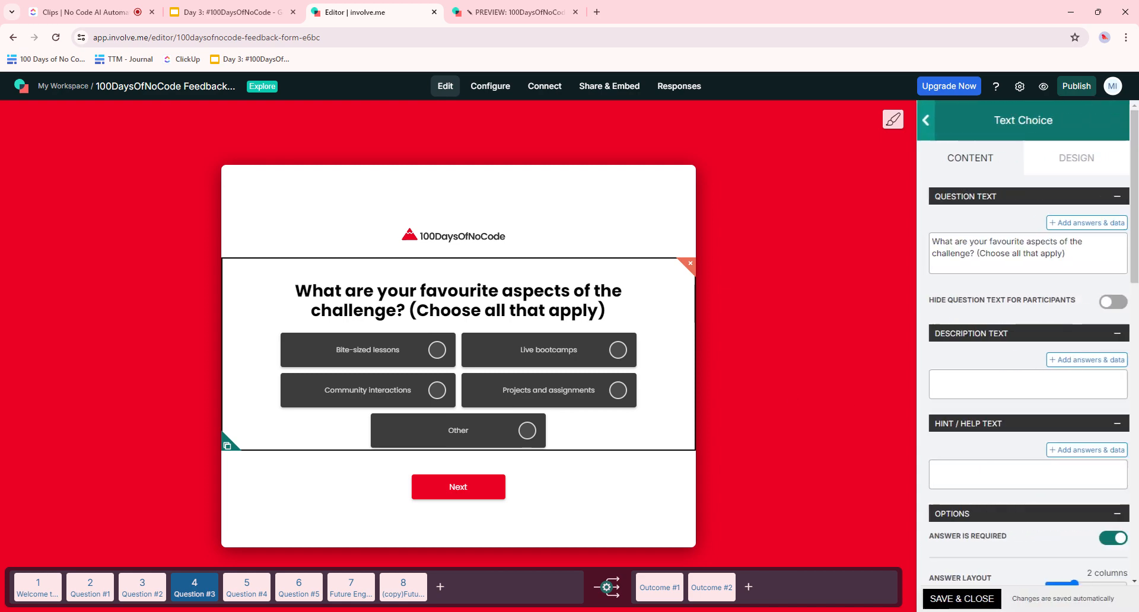
{"action": "scroll", "coordinate": [1001, 401], "scroll_direction": "down", "scroll_amount": 4}
{"action": "scroll", "coordinate": [1000, 401], "scroll_direction": "down", "scroll_amount": 3}
{"action": "scroll", "coordinate": [1001, 401], "scroll_direction": "down", "scroll_amount": 2}
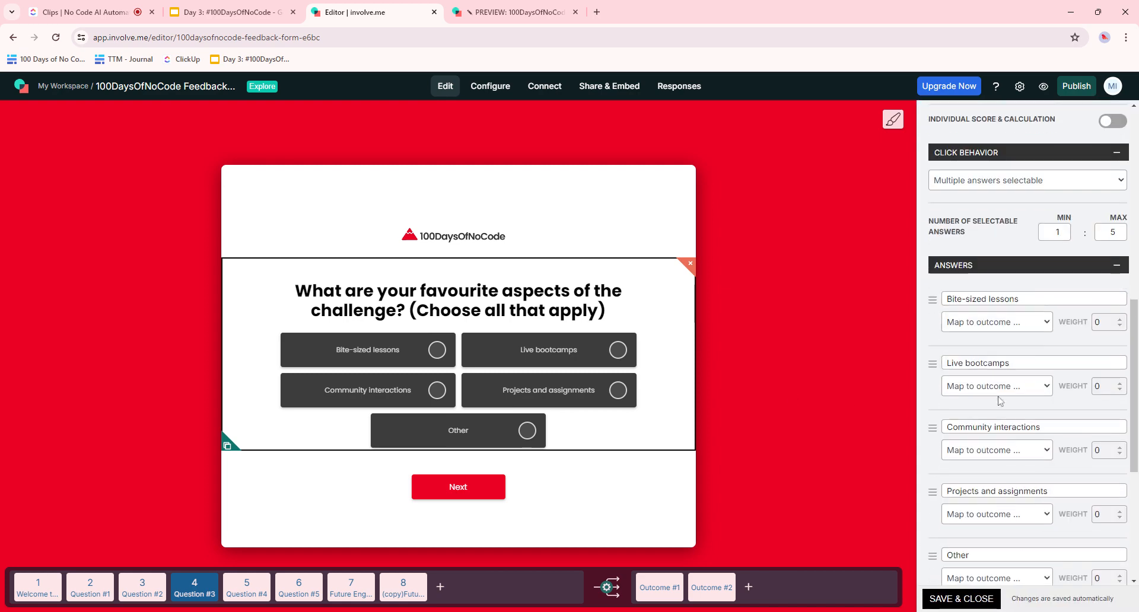
{"action": "left_click", "coordinate": [1007, 340]}
{"action": "scroll", "coordinate": [997, 368], "scroll_direction": "down", "scroll_amount": 1}
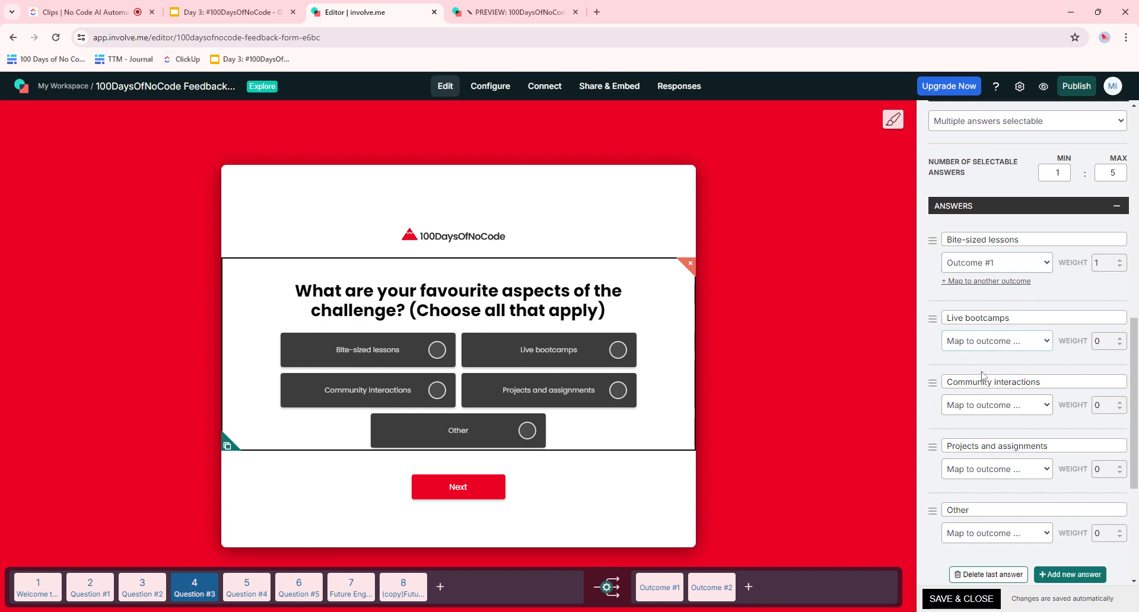
{"action": "left_click", "coordinate": [989, 356]}
{"action": "scroll", "coordinate": [989, 356], "scroll_direction": "down", "scroll_amount": 1}
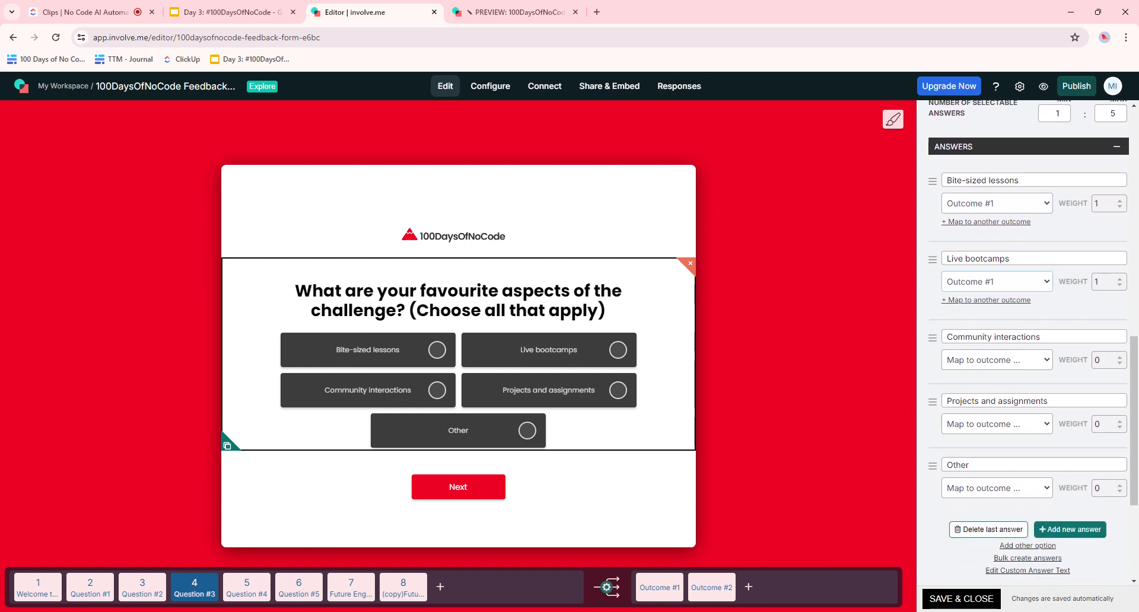
{"action": "left_click", "coordinate": [980, 376]}
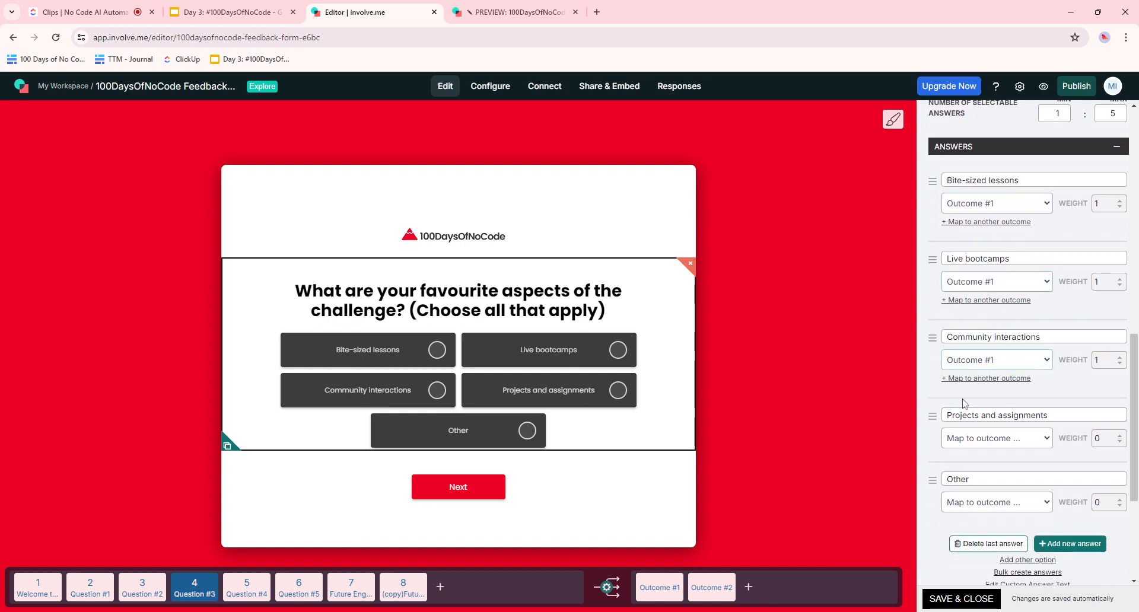
{"action": "scroll", "coordinate": [973, 380], "scroll_direction": "down", "scroll_amount": 1}
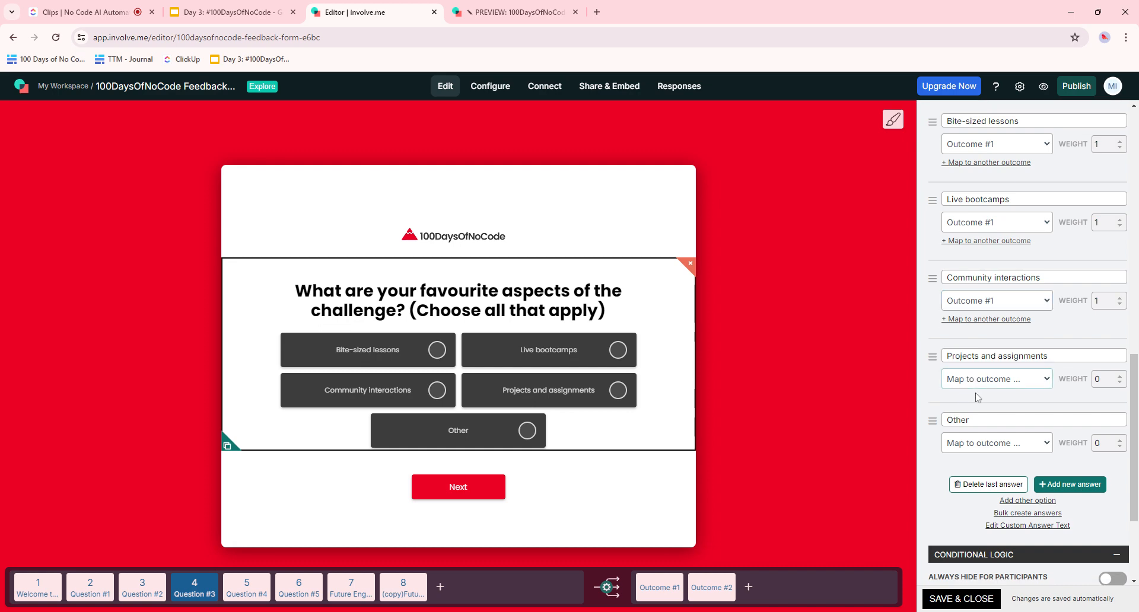
{"action": "left_click", "coordinate": [978, 404]}
{"action": "left_click", "coordinate": [985, 461]}
{"action": "left_click", "coordinate": [988, 482]}
{"action": "scroll", "coordinate": [1002, 483], "scroll_direction": "down", "scroll_amount": 4}
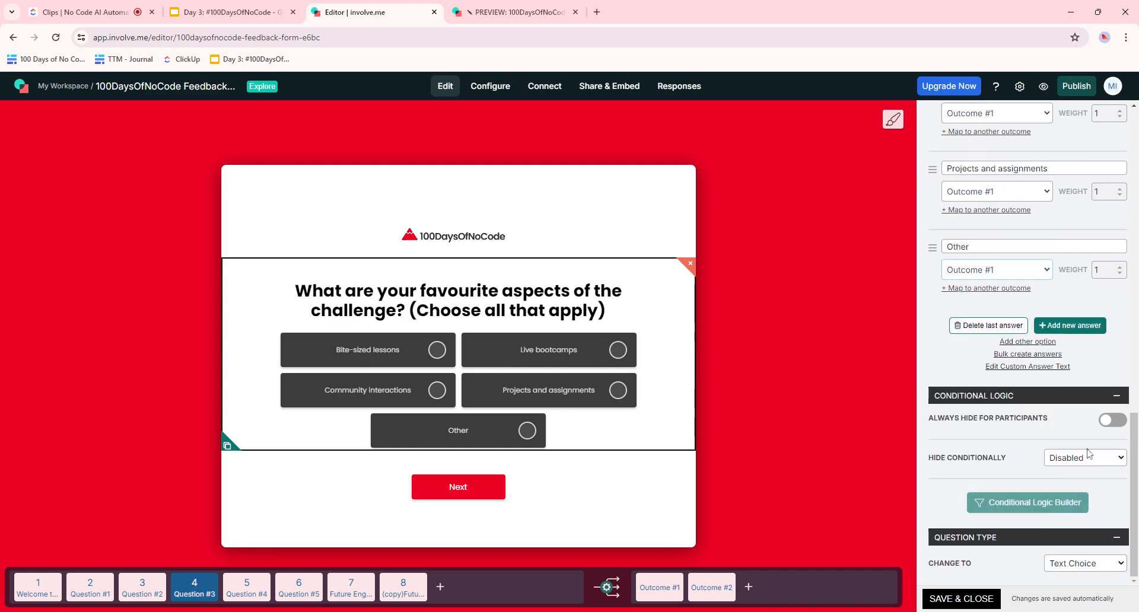
- Map Question #4's Yes answer to Outcome #1 and No to Outcome #2
{"action": "left_click", "coordinate": [247, 587]}
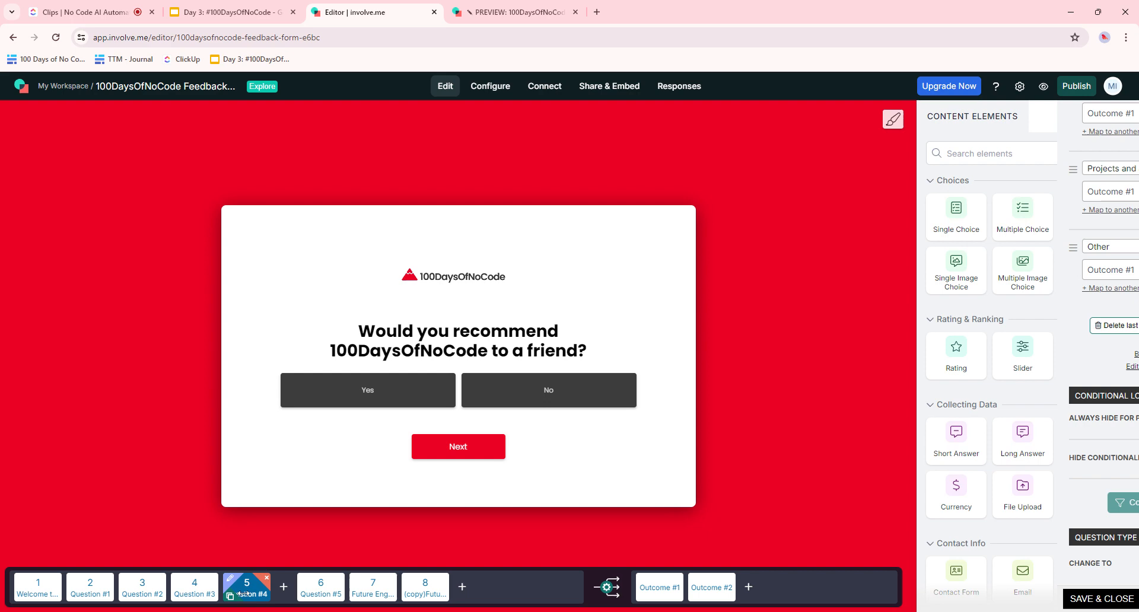
{"action": "left_click", "coordinate": [607, 380]}
{"action": "scroll", "coordinate": [1025, 378], "scroll_direction": "down", "scroll_amount": 5}
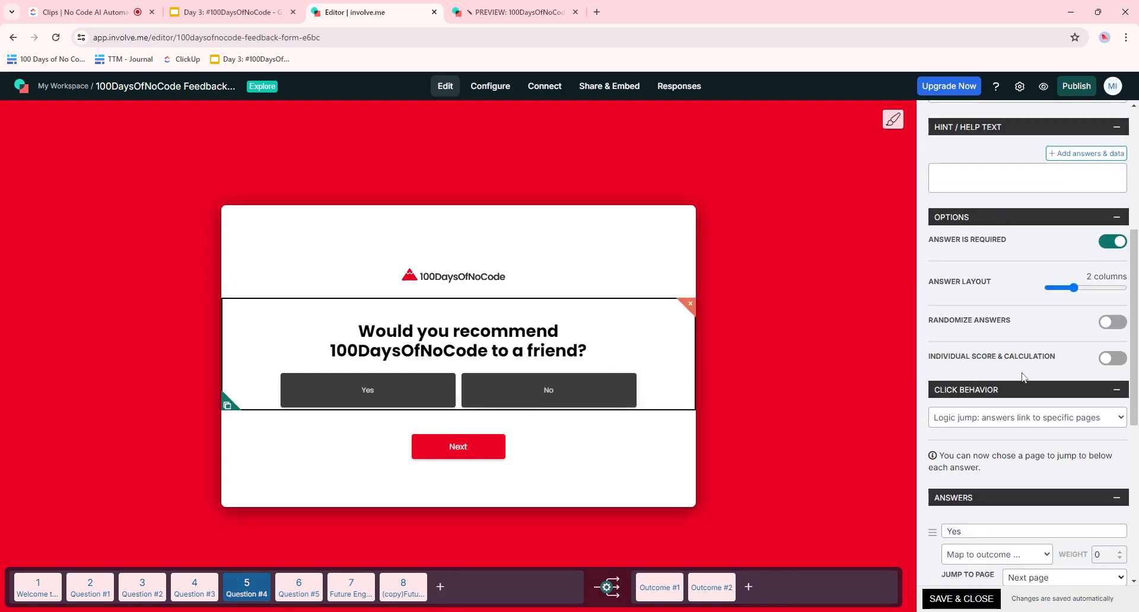
{"action": "scroll", "coordinate": [1024, 379], "scroll_direction": "down", "scroll_amount": 4}
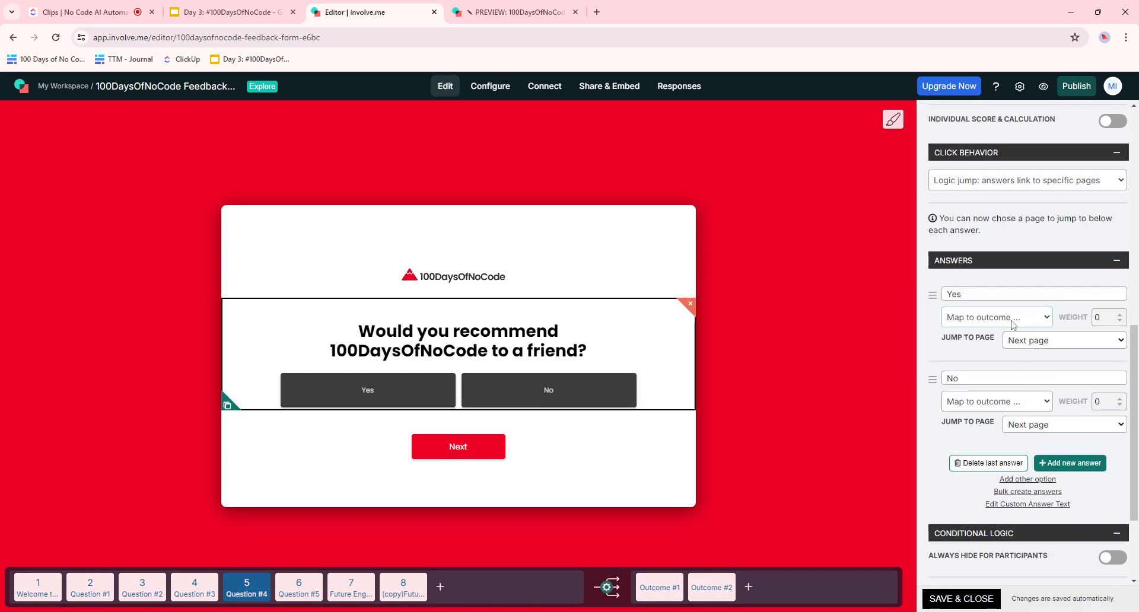
{"action": "left_click", "coordinate": [1011, 346]}
{"action": "scroll", "coordinate": [1042, 399], "scroll_direction": "down", "scroll_amount": 3}
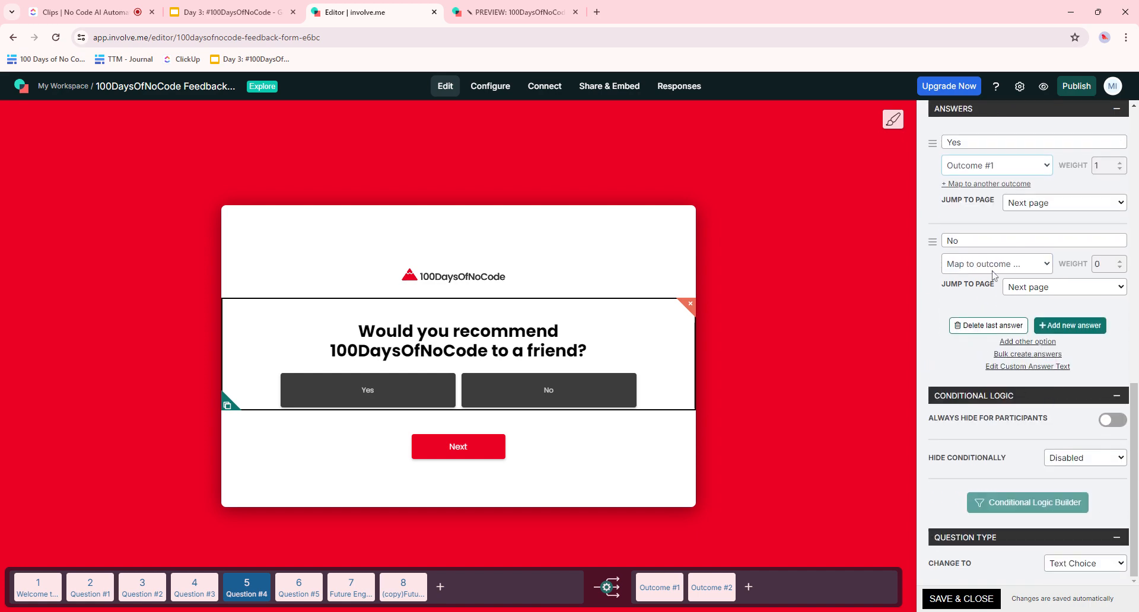
{"action": "left_click", "coordinate": [994, 271]}
{"action": "left_click", "coordinate": [989, 310]}
{"action": "left_click", "coordinate": [1073, 88]}
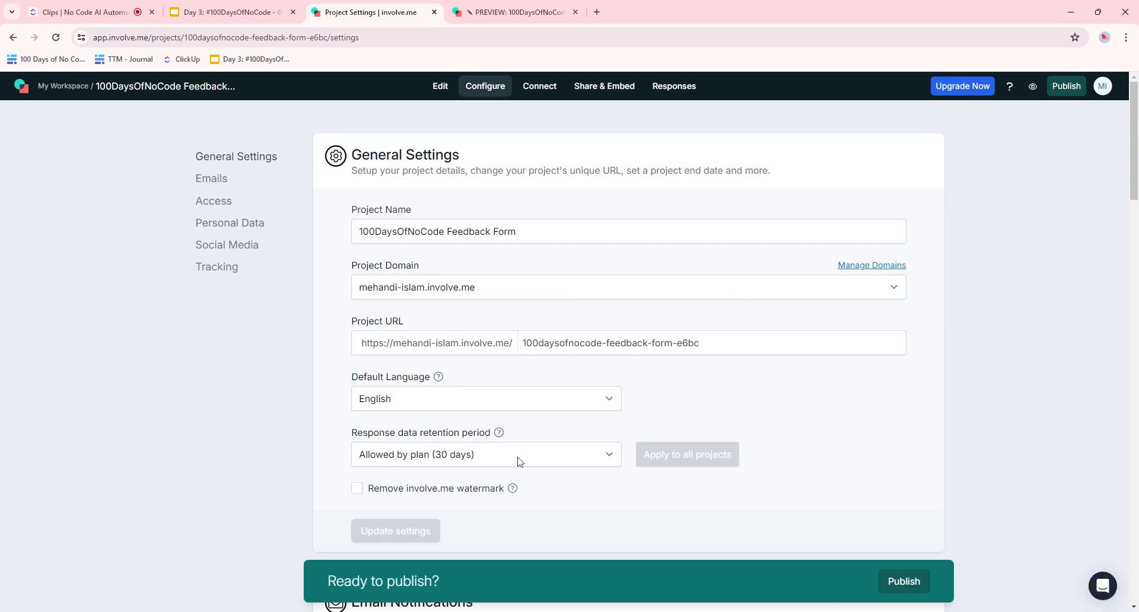
- Dismiss the onboarding popup and publish the feedback form as a test version
{"action": "scroll", "coordinate": [520, 459], "scroll_direction": "down", "scroll_amount": 10}
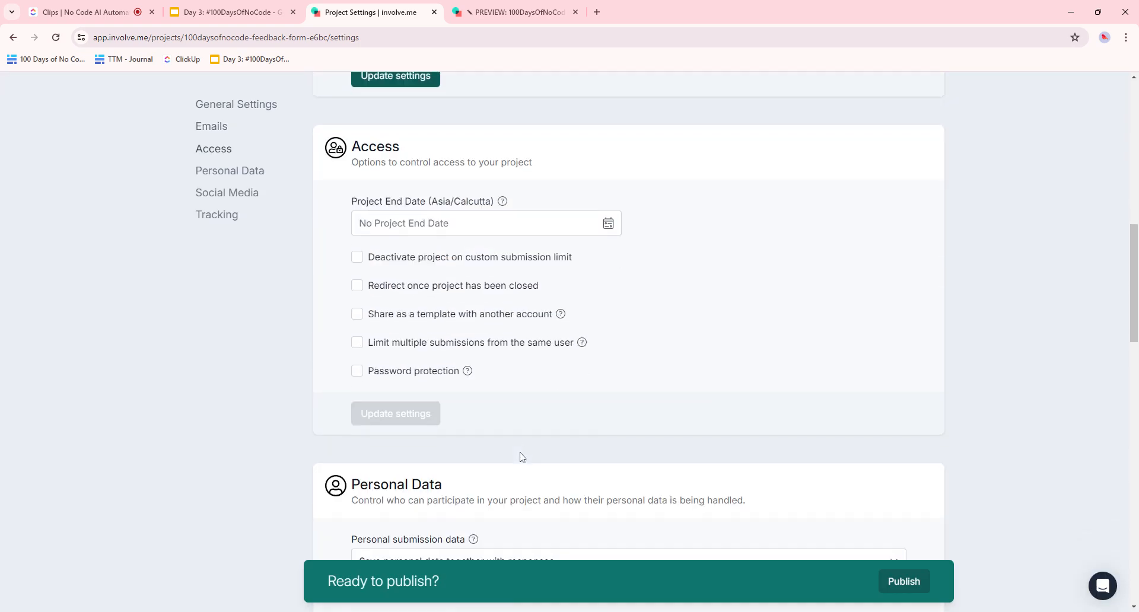
{"action": "scroll", "coordinate": [520, 452], "scroll_direction": "down", "scroll_amount": 5}
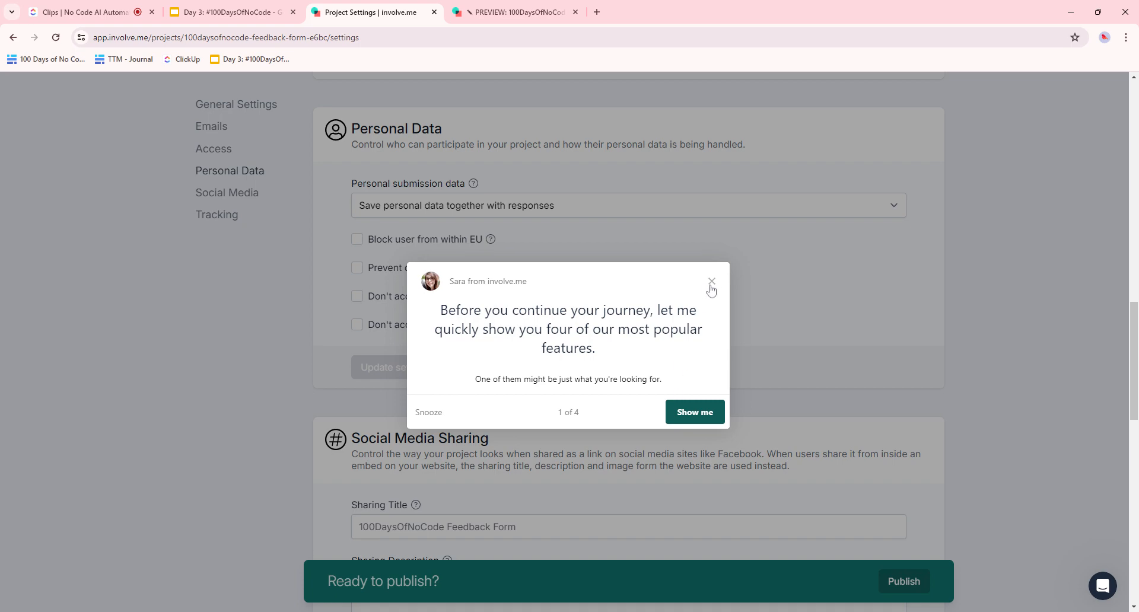
{"action": "left_click", "coordinate": [712, 287]}
{"action": "scroll", "coordinate": [847, 424], "scroll_direction": "down", "scroll_amount": 8}
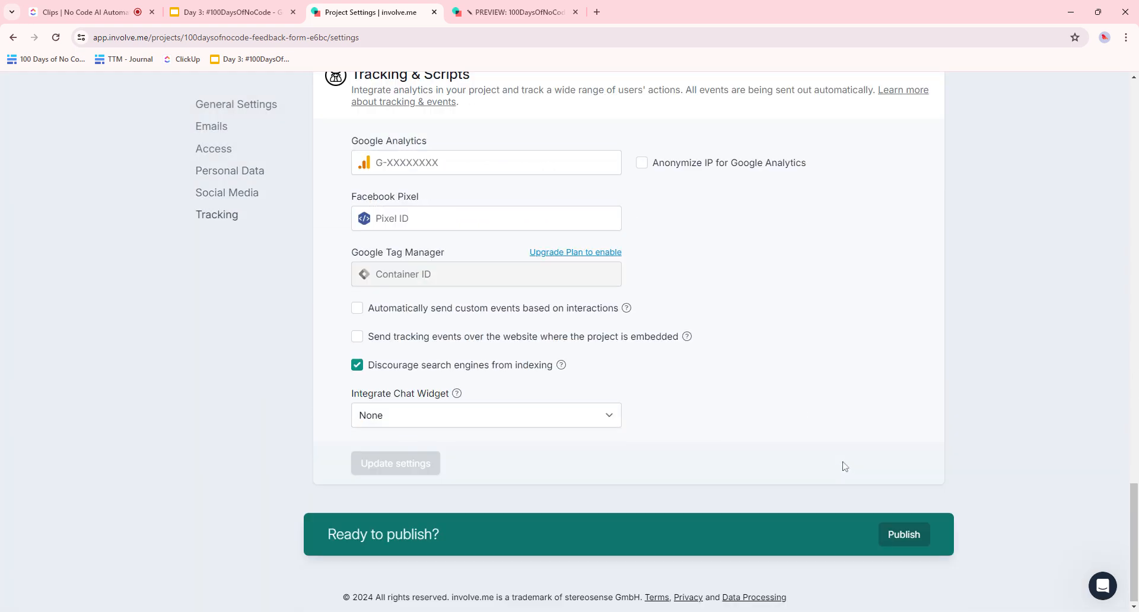
{"action": "left_click", "coordinate": [898, 537]}
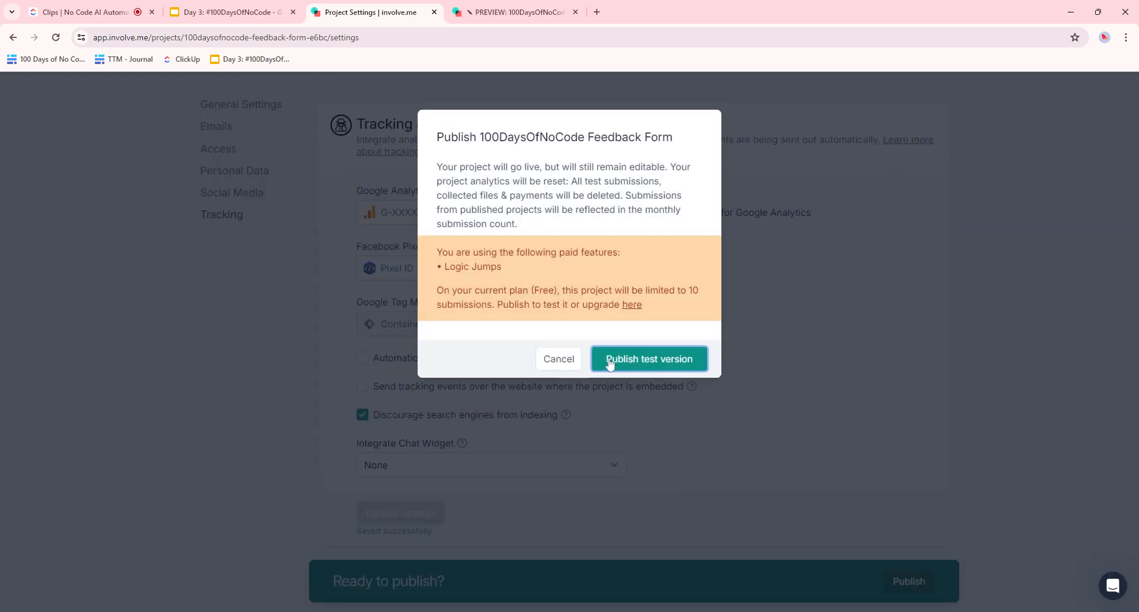
{"action": "scroll", "coordinate": [524, 249], "scroll_direction": "down", "scroll_amount": 1}
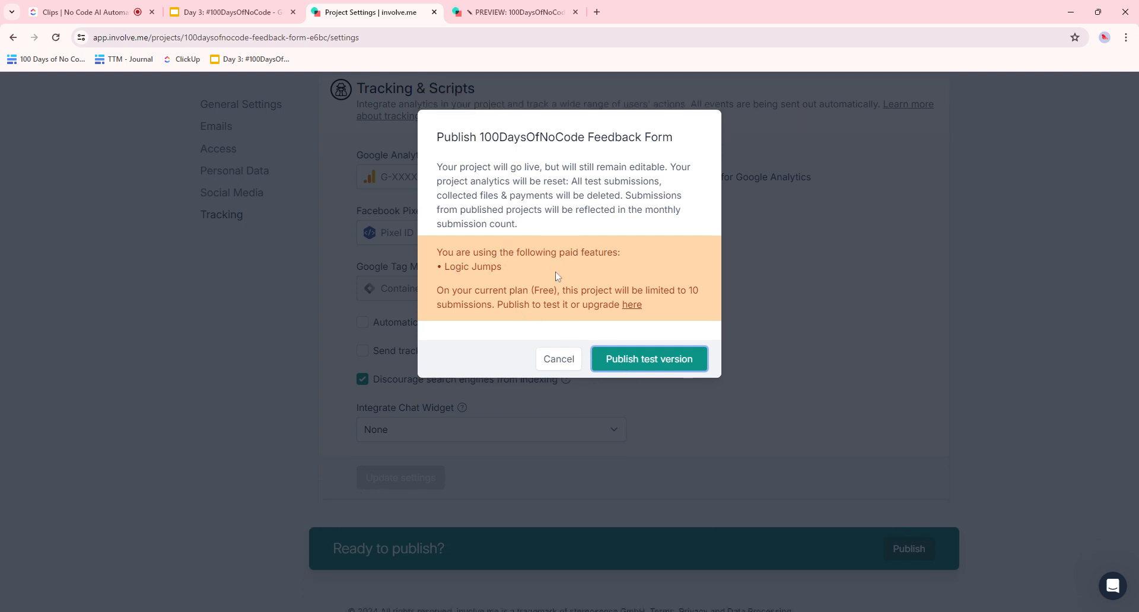
{"action": "left_click", "coordinate": [639, 359]}
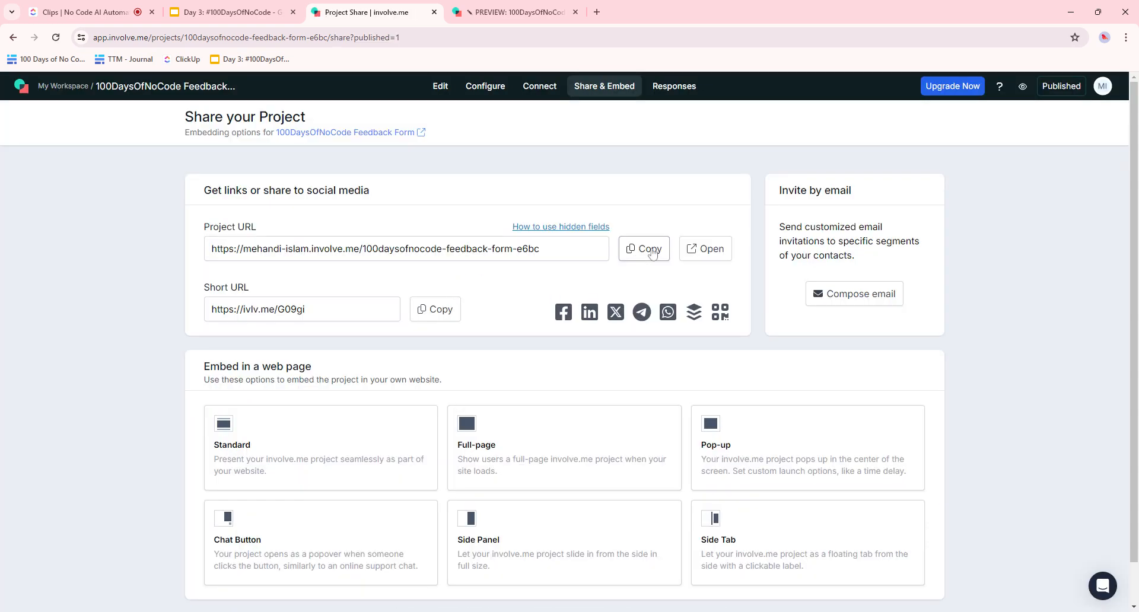
- Copy the form's Short URL and load it in the other browser tab
{"action": "left_click", "coordinate": [436, 309]}
{"action": "left_click", "coordinate": [532, 12]}
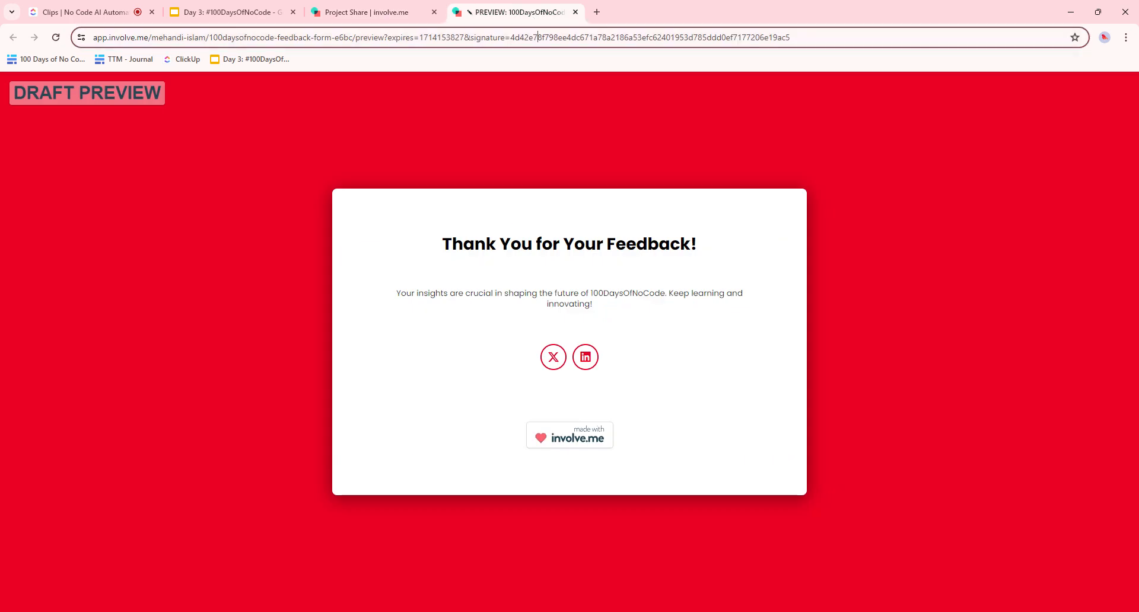
{"action": "key", "text": "ctrl+l"}
{"action": "key", "text": "ctrl+v"}
{"action": "key", "text": "Return"}
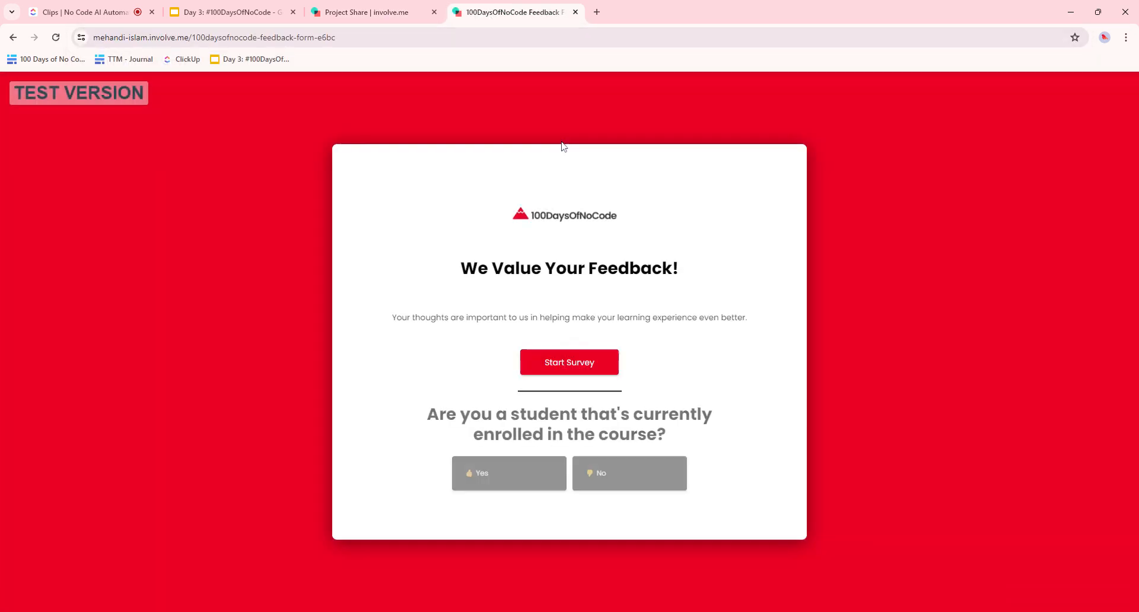
- Answer Yes, Yes, four stars, a favourite aspect, Yes to recommending, and skip the topics question
{"action": "left_click", "coordinate": [567, 368]}
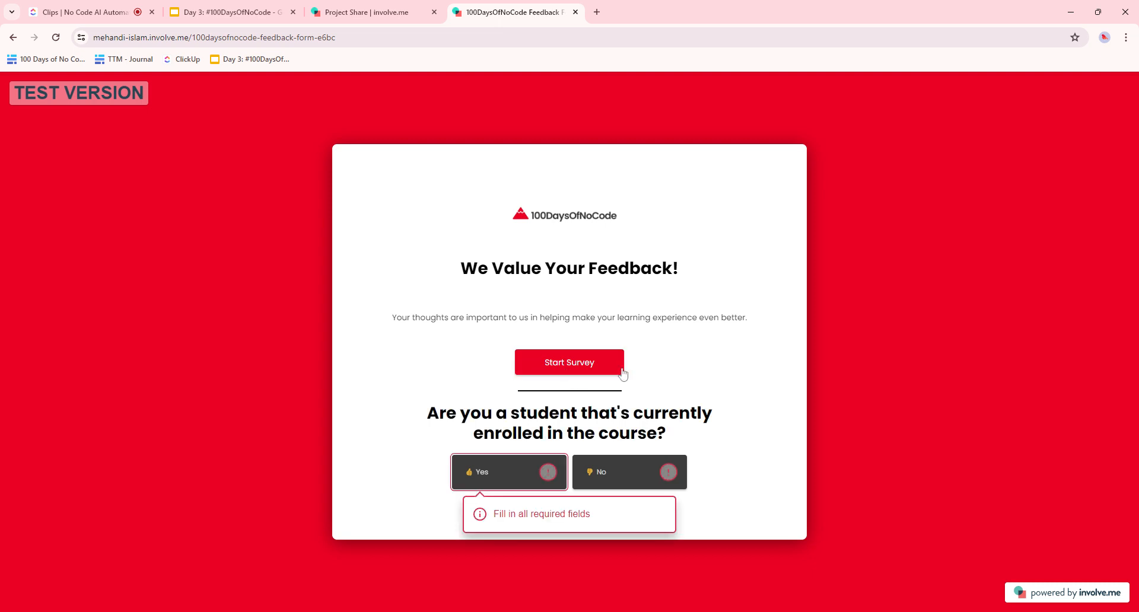
{"action": "left_click", "coordinate": [509, 477]}
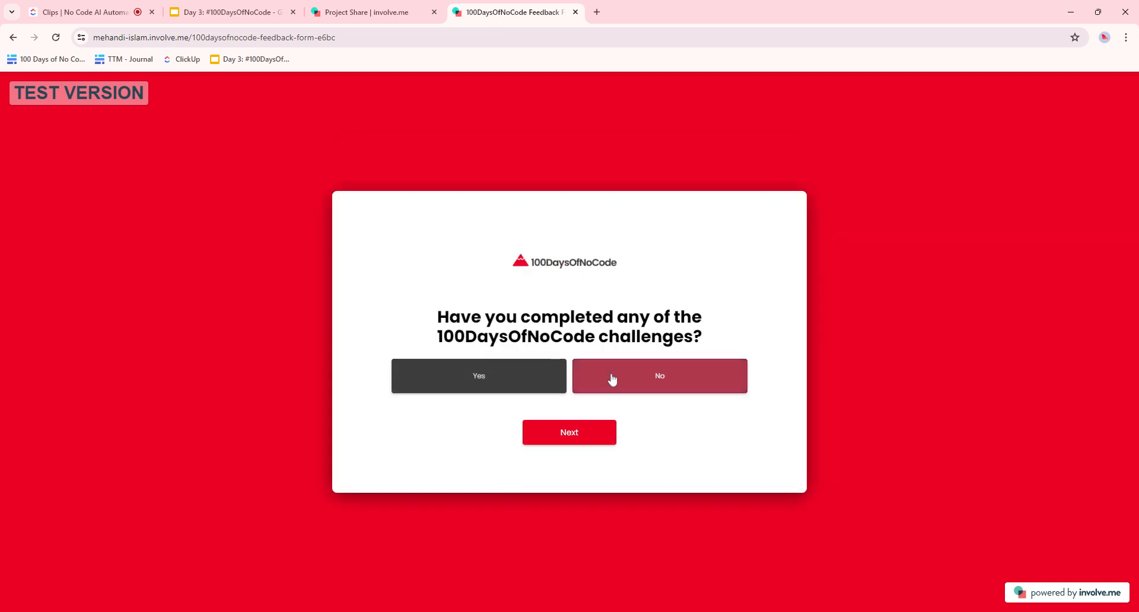
{"action": "left_click", "coordinate": [509, 383]}
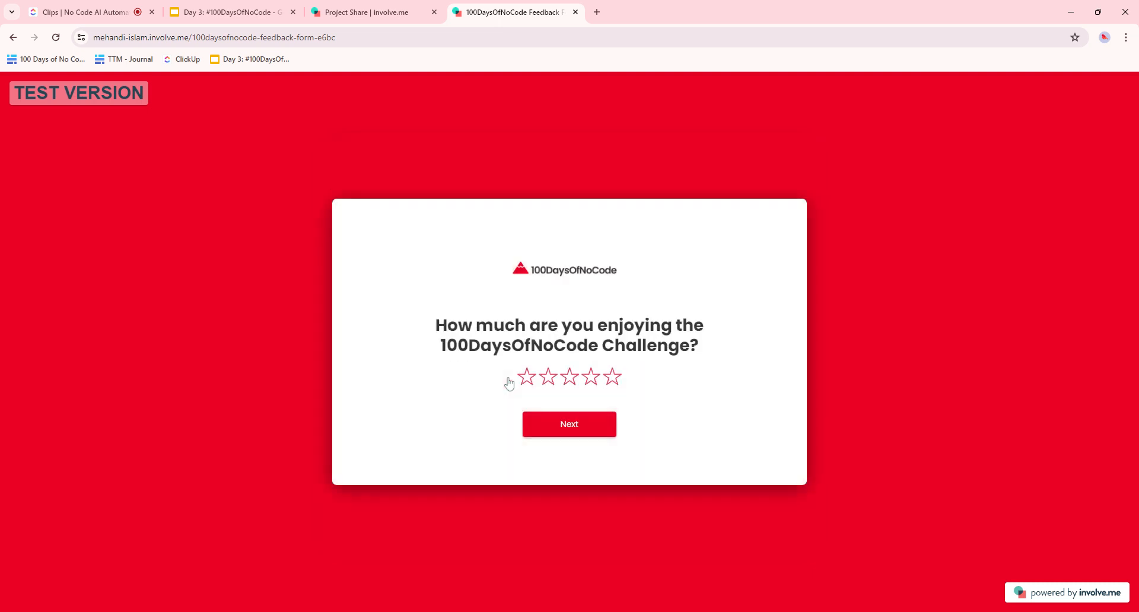
{"action": "left_click", "coordinate": [591, 377]}
{"action": "left_click", "coordinate": [592, 428]}
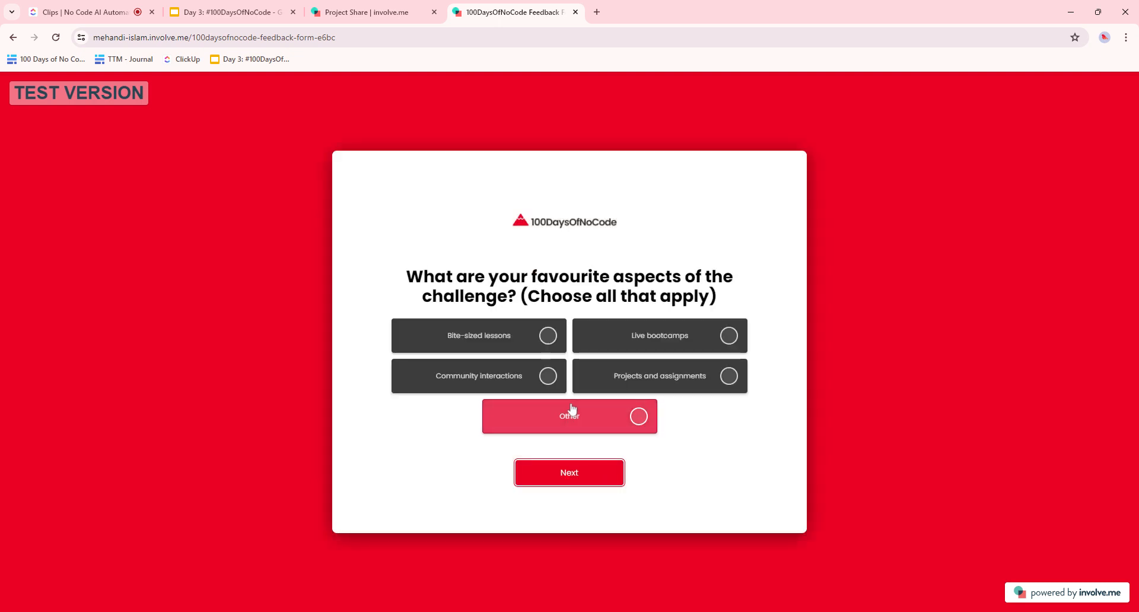
{"action": "left_click", "coordinate": [522, 374]}
{"action": "left_click", "coordinate": [568, 469]}
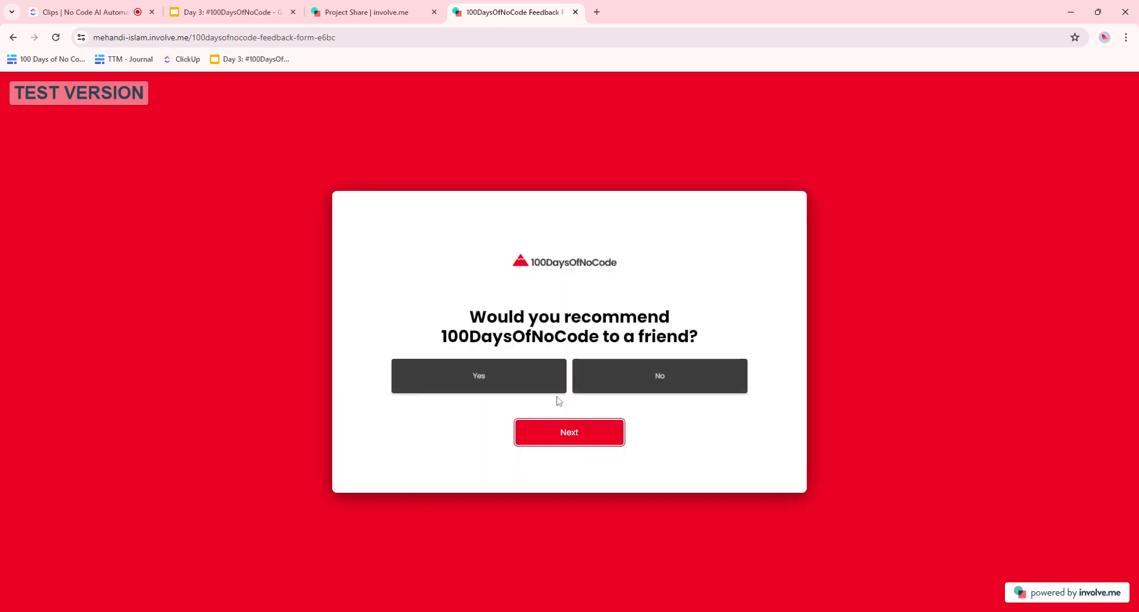
{"action": "left_click", "coordinate": [527, 381]}
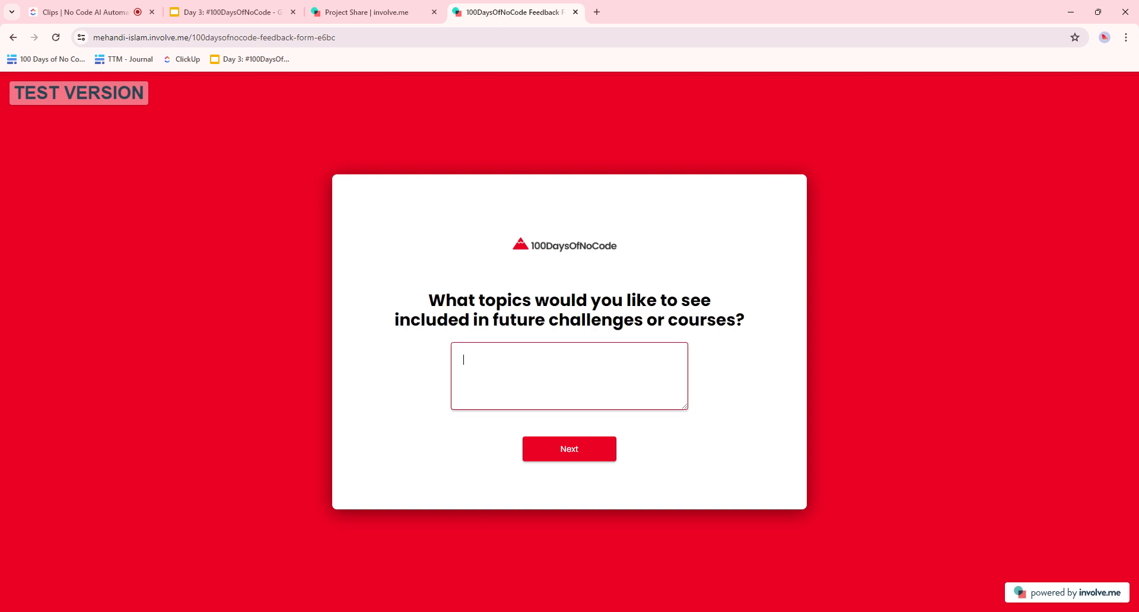
{"action": "left_click", "coordinate": [566, 451]}
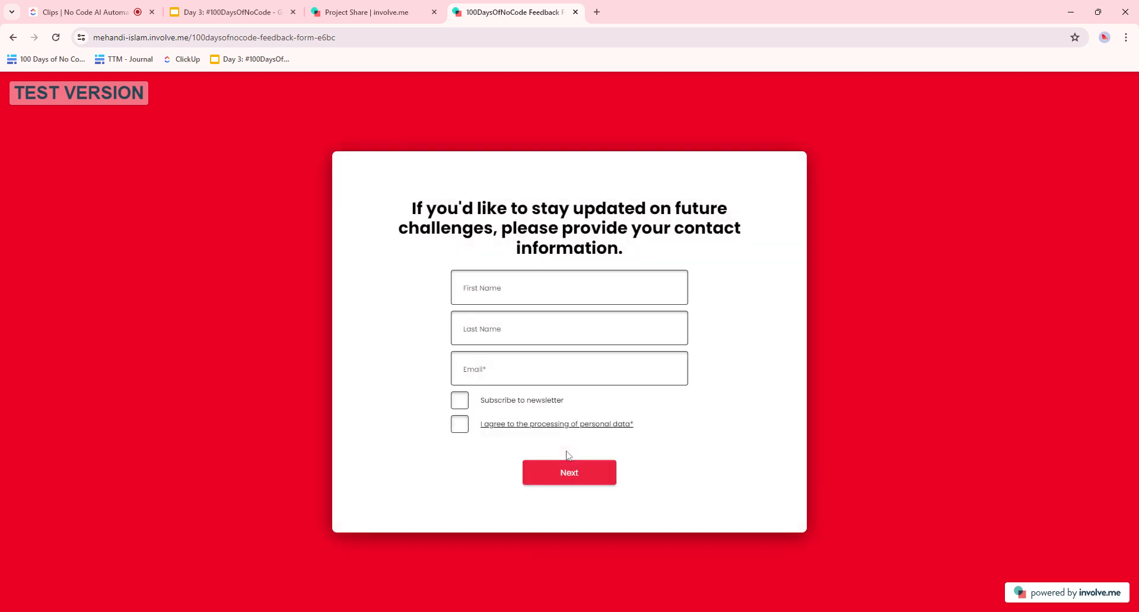
- Fill in placeholder contact details, tick the newsletter and data-processing boxes, and submit
{"action": "type", "text": "t"}
{"action": "key", "text": "Tab"}
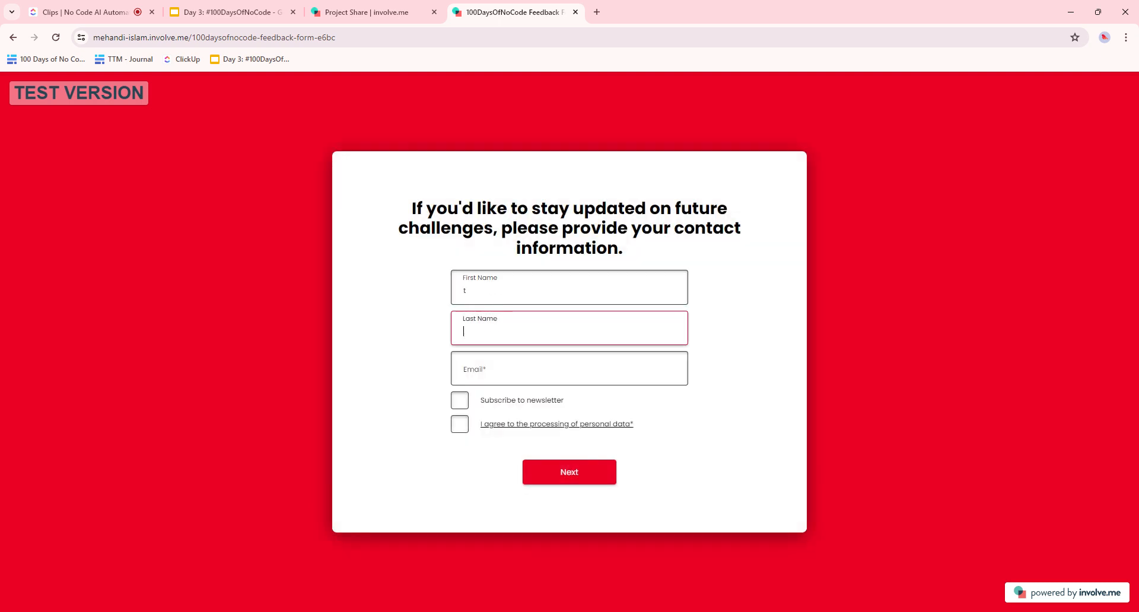
{"action": "type", "text": "t"}
{"action": "key", "text": "Tab"}
{"action": "type", "text": "t"}
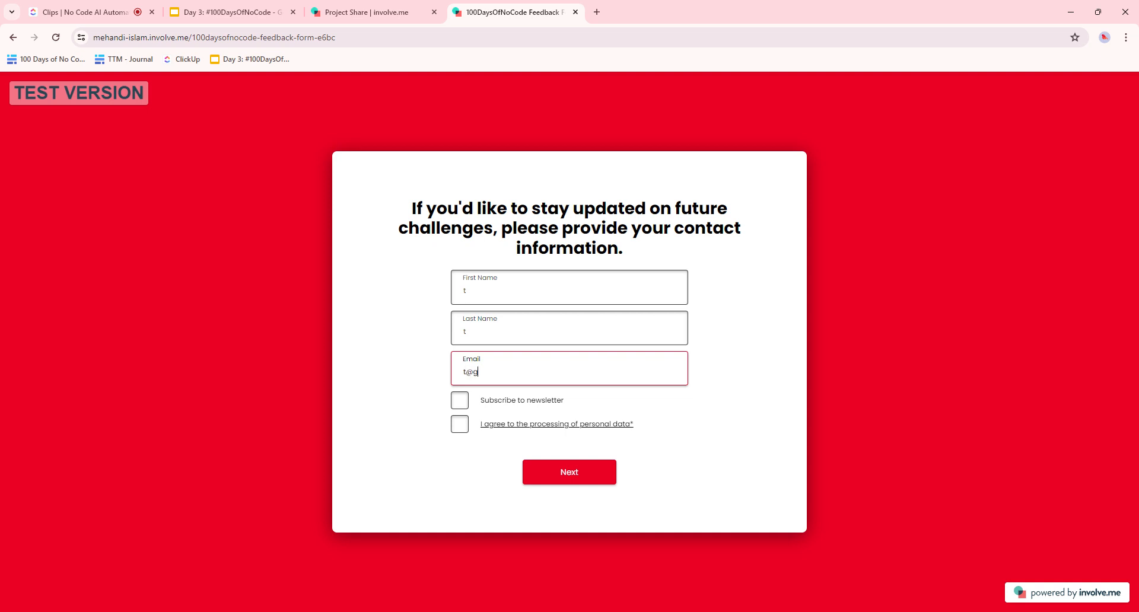
{"action": "type", "text": "@g.con"}
{"action": "left_click", "coordinate": [459, 400]}
{"action": "left_click", "coordinate": [460, 424]}
{"action": "left_click", "coordinate": [578, 475]}
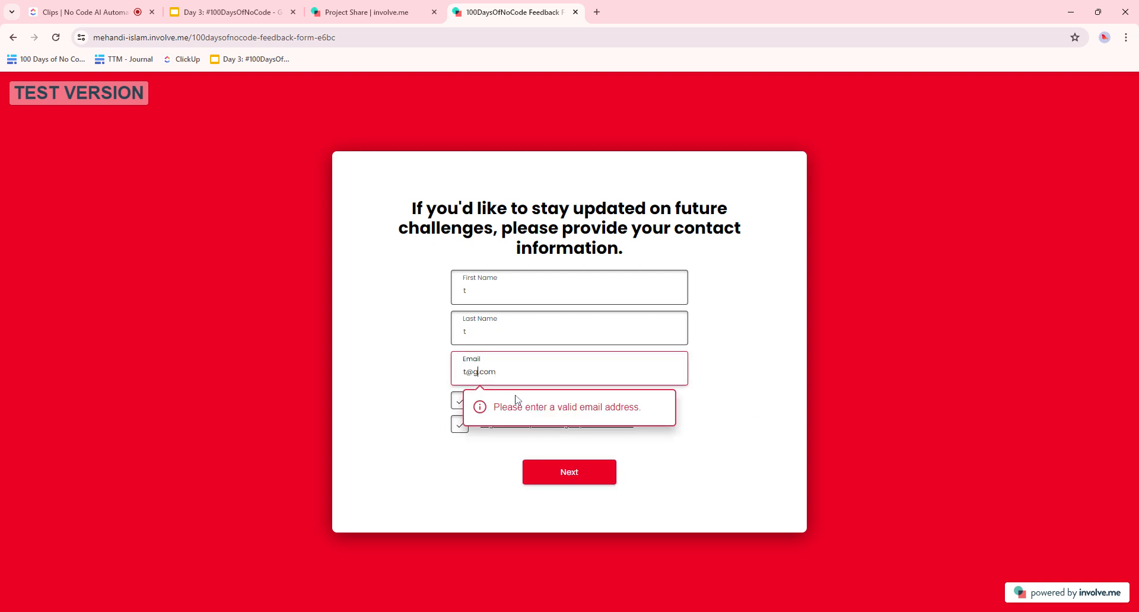
- Correct the email, re-tick both boxes, submit to reach the thank-you page, and return to the share page
{"action": "type", "text": "l"}
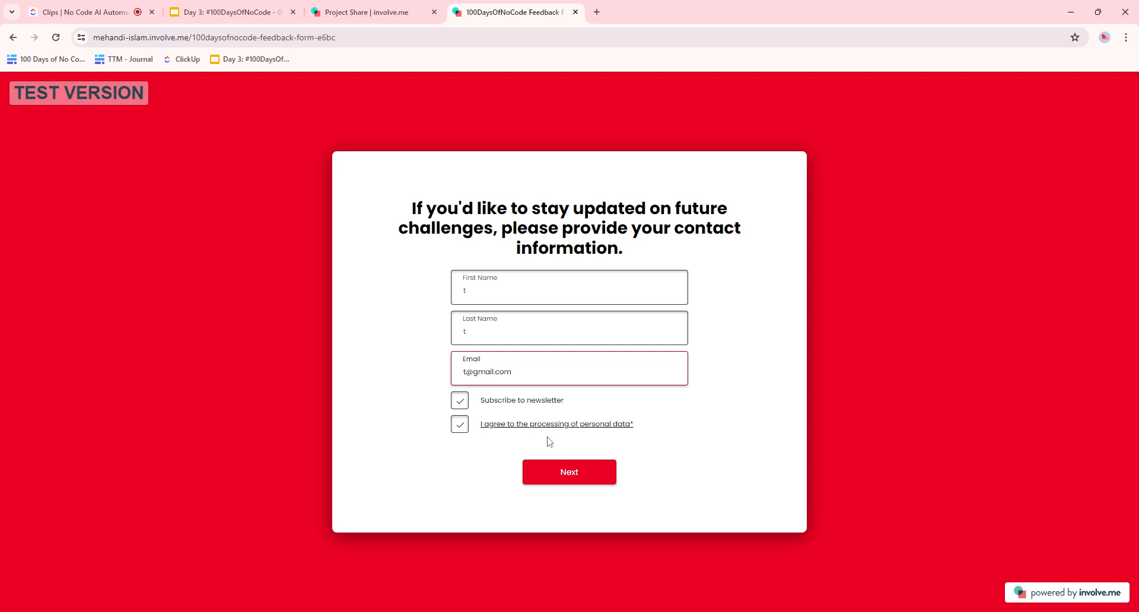
{"action": "left_click", "coordinate": [567, 478]}
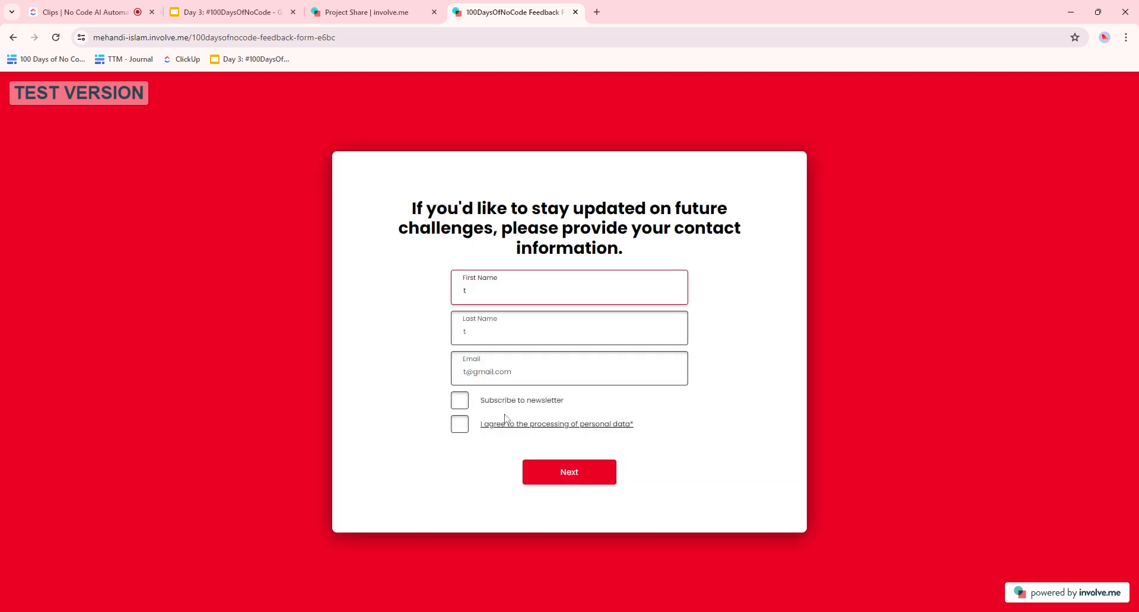
{"action": "left_click", "coordinate": [460, 400]}
{"action": "left_click", "coordinate": [460, 425]}
{"action": "left_click", "coordinate": [564, 476]}
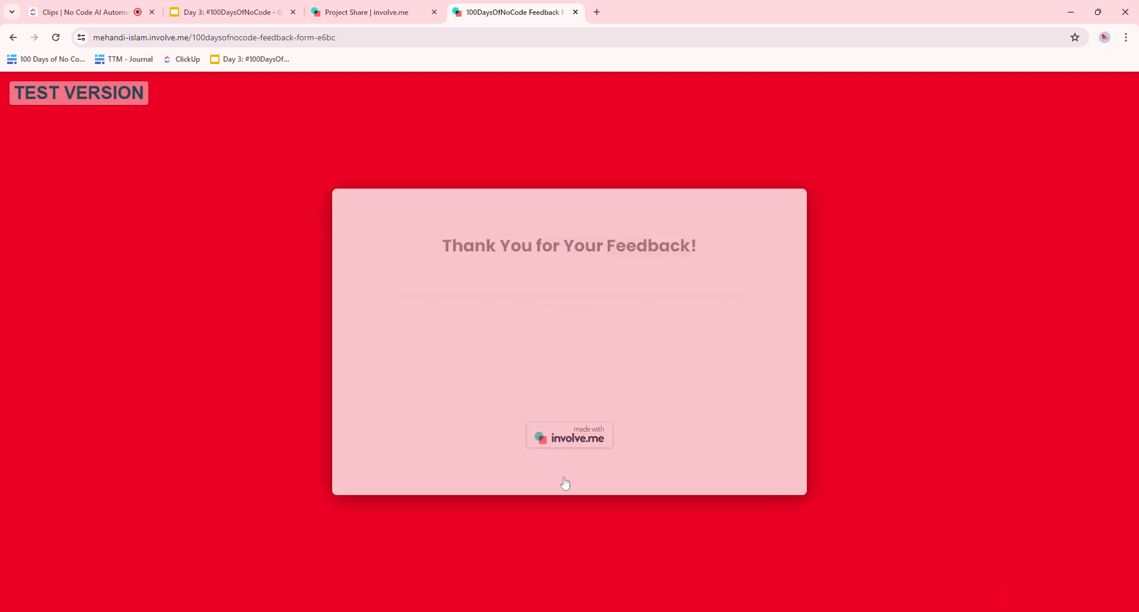
{"action": "key", "text": "ctrl+a"}
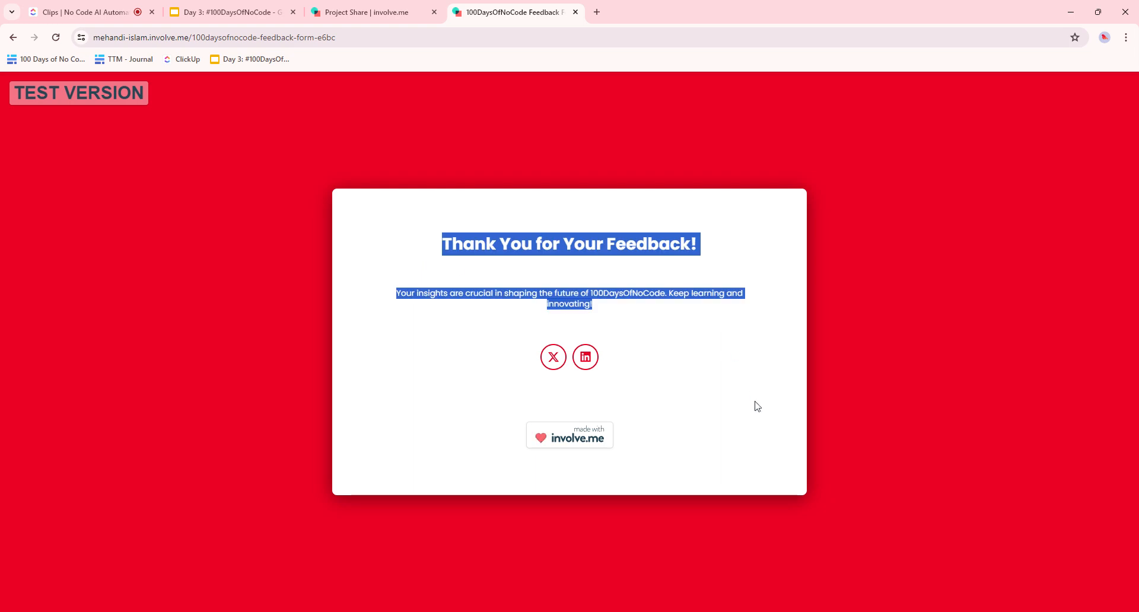
{"action": "left_click", "coordinate": [374, 12]}
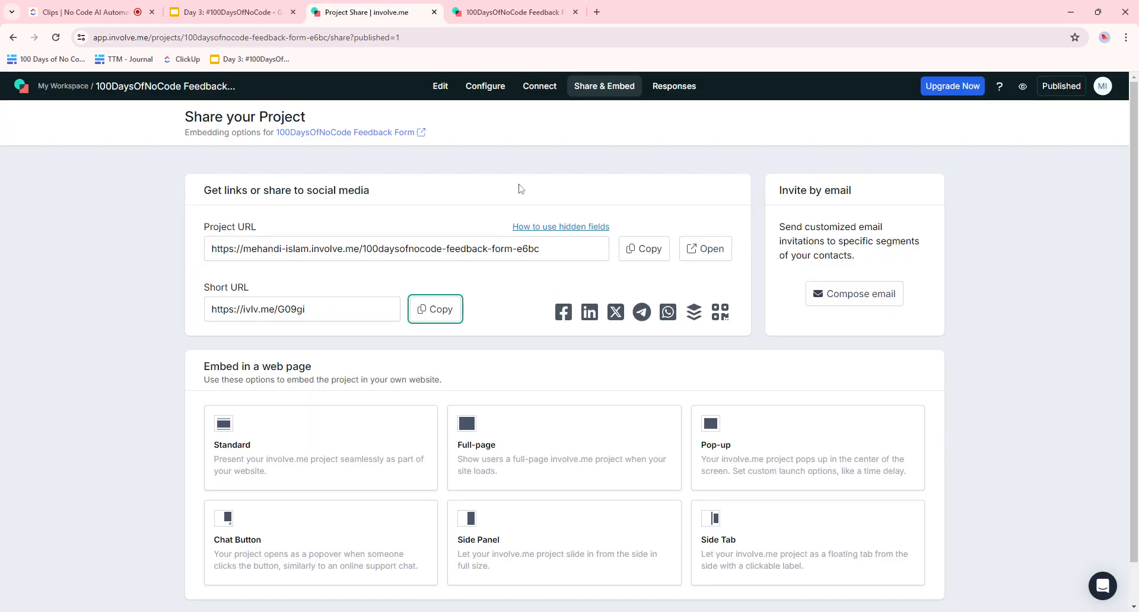
- Review Analytics showing 1 visit and 1 completed submission, then switch to the ClickUp Clips tab
{"action": "left_click", "coordinate": [696, 87]}
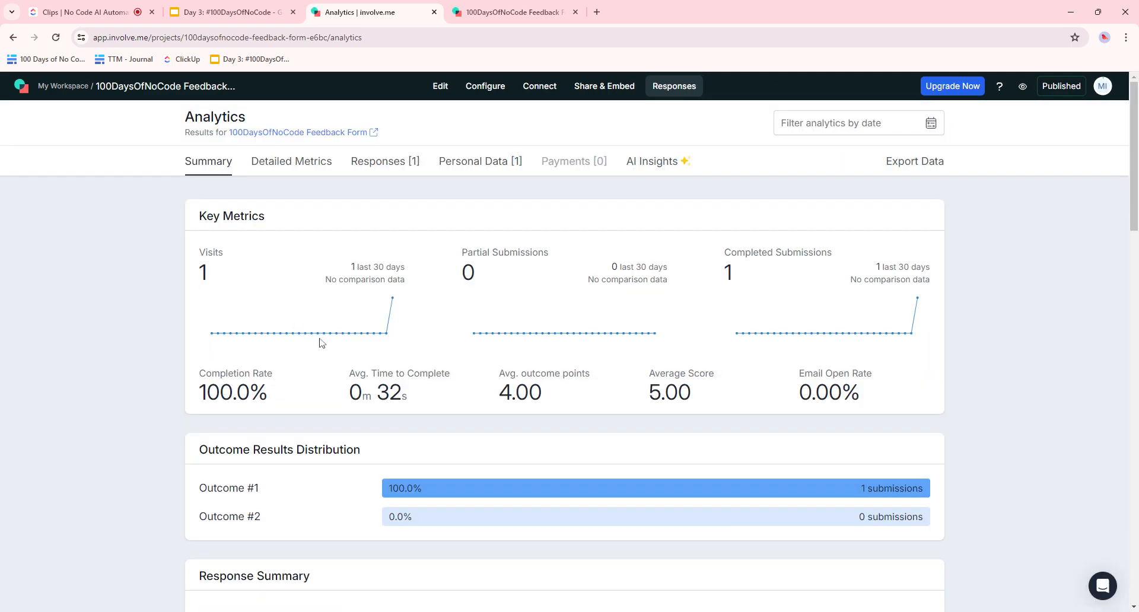
{"action": "scroll", "coordinate": [744, 268], "scroll_direction": "down", "scroll_amount": 13}
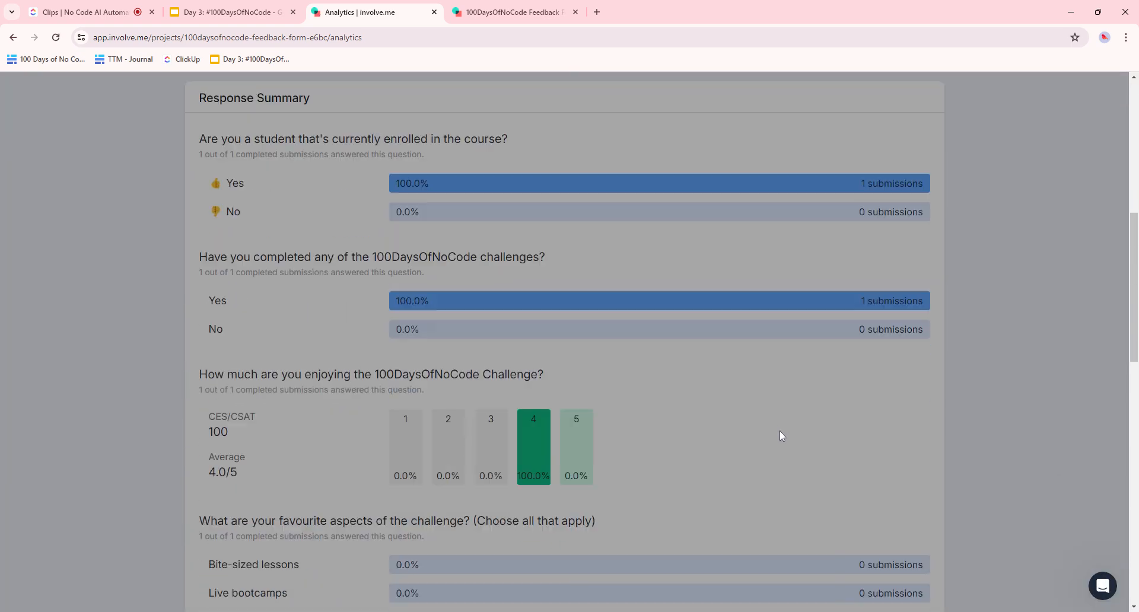
{"action": "scroll", "coordinate": [783, 451], "scroll_direction": "down", "scroll_amount": 8}
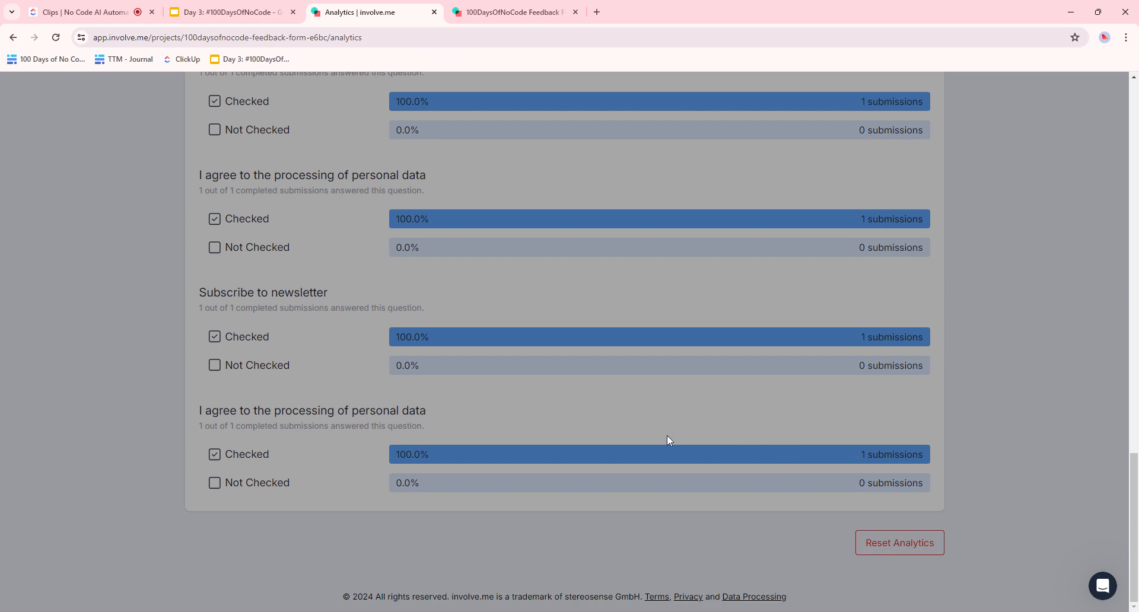
{"action": "scroll", "coordinate": [668, 439], "scroll_direction": "up", "scroll_amount": 20}
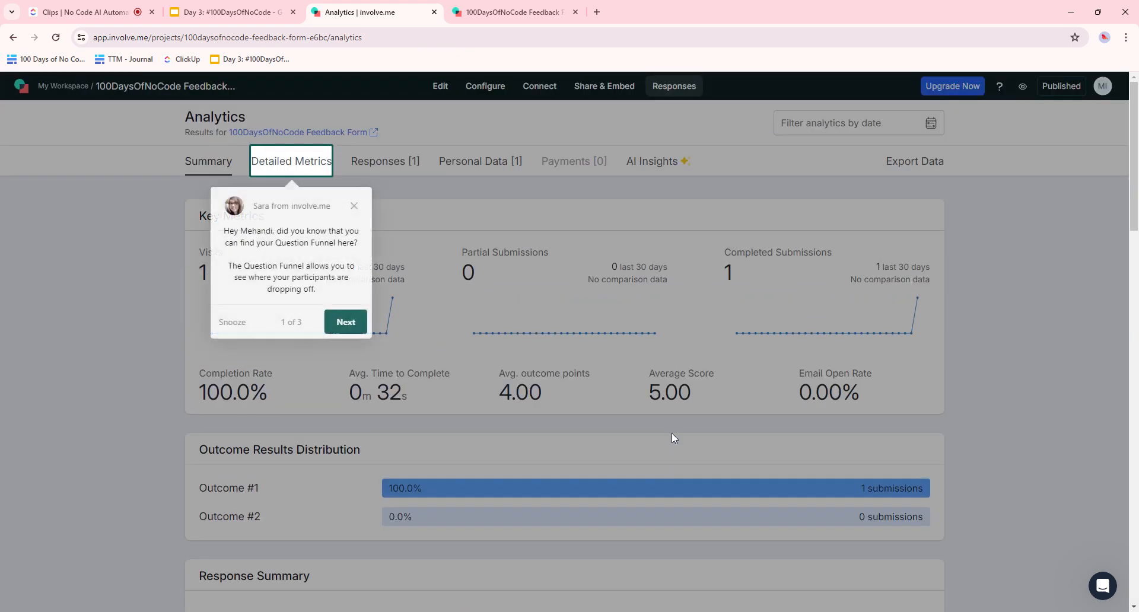
{"action": "left_click", "coordinate": [355, 205]}
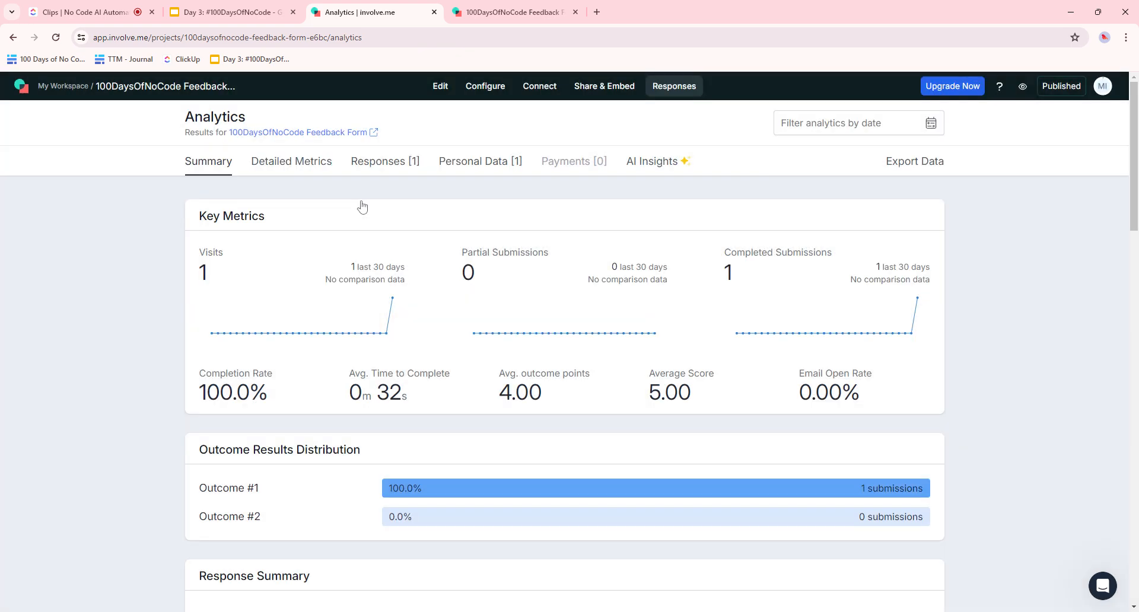
{"action": "left_click", "coordinate": [95, 8]}
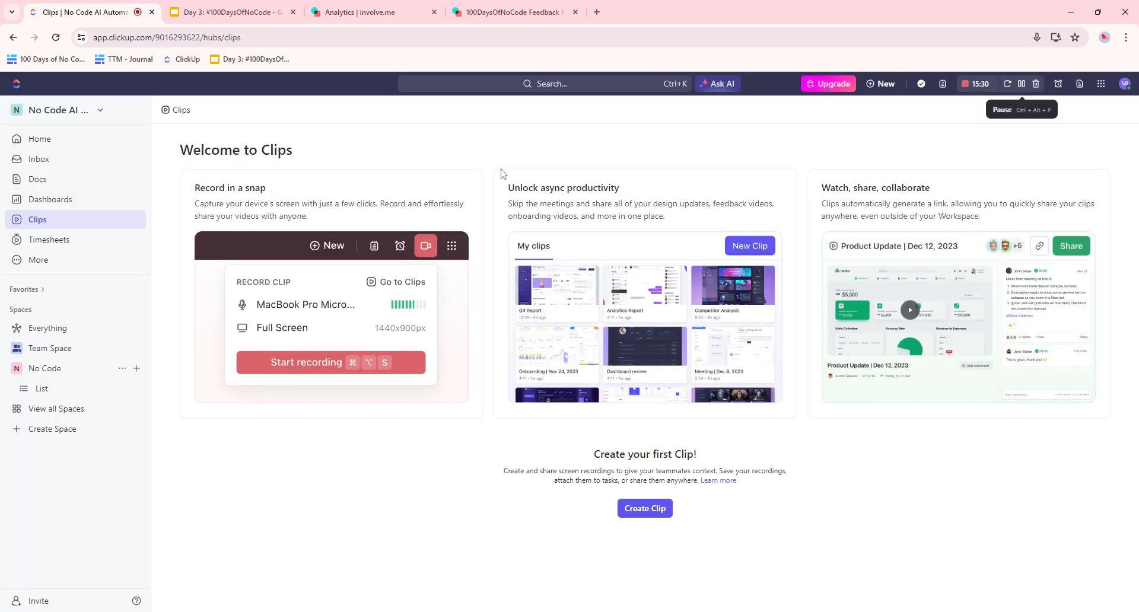